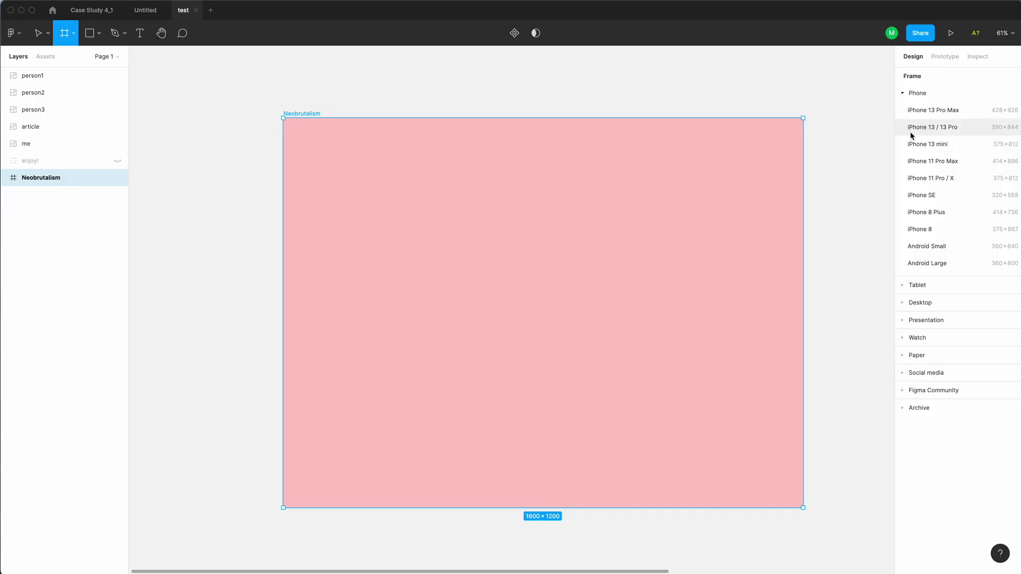
# Create a 390×844 iPhone 13 / 13 Pro frame and drag it into the pink Neobrutalism frame
pyautogui.click(913, 133)
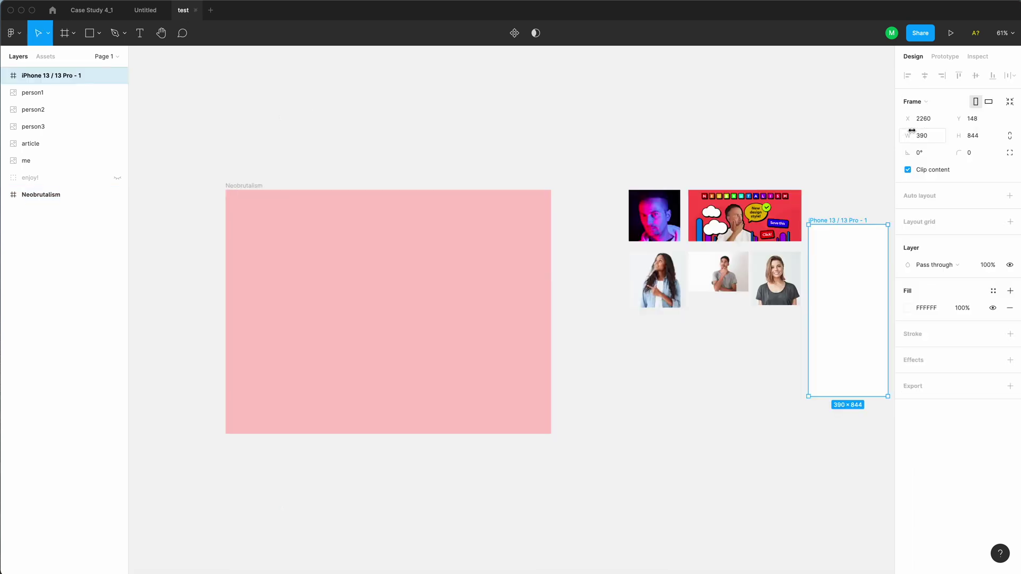
pyautogui.moveTo(840, 221); pyautogui.dragTo(383, 224)
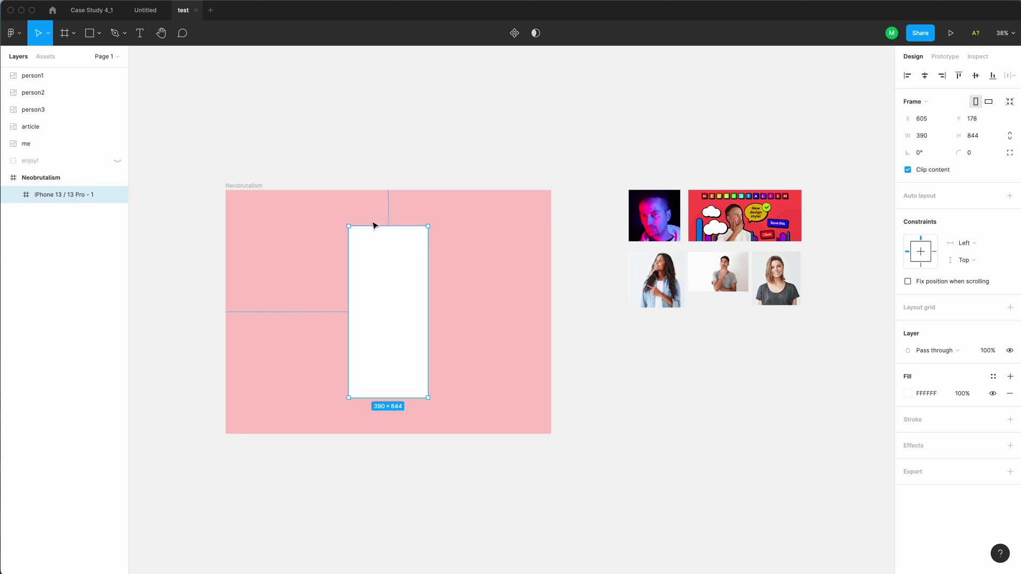
# Rename the phone frame to Phone
pyautogui.doubleClick(59, 197)
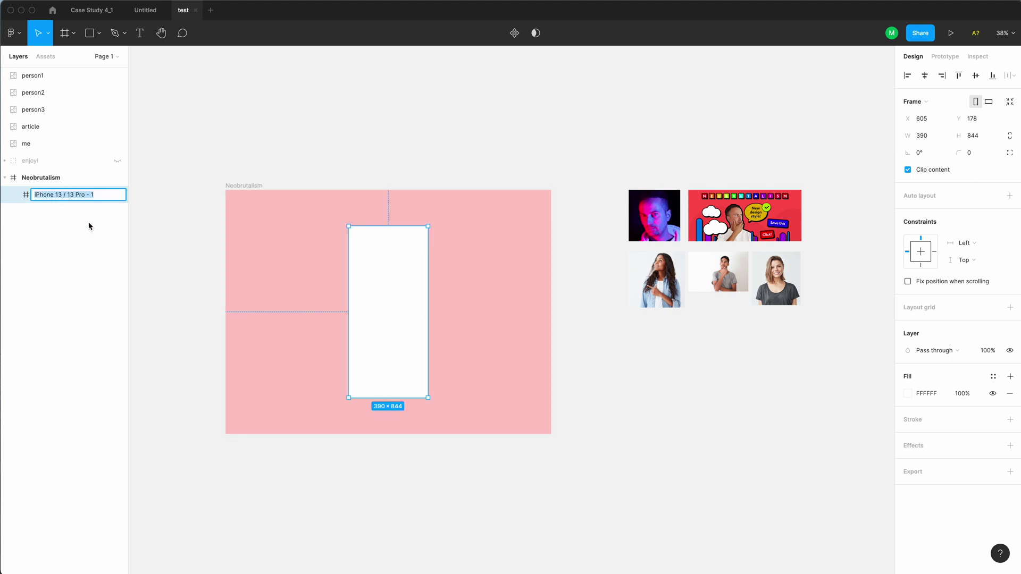
pyautogui.write('Phone')
pyautogui.press('Return')
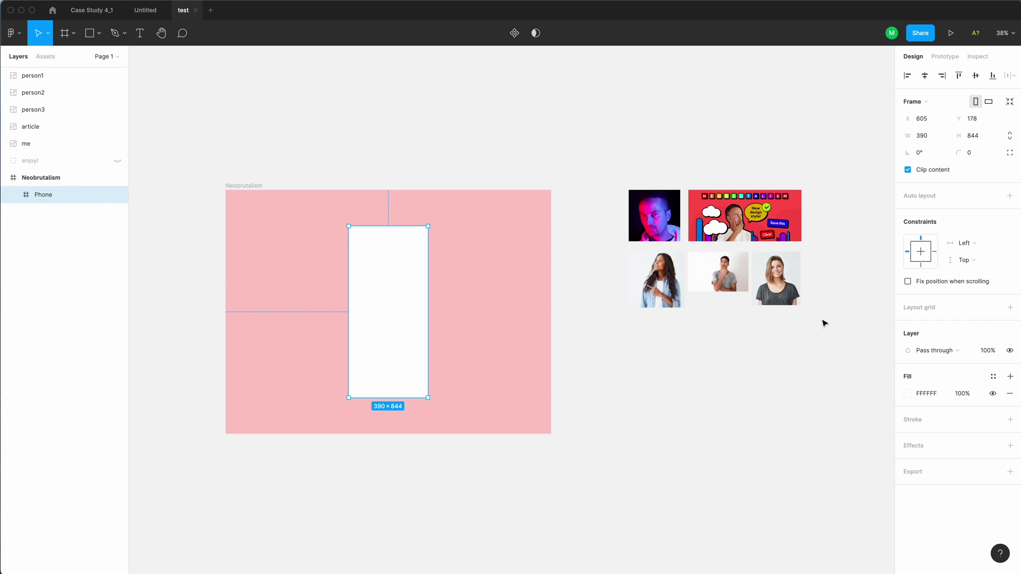
# Give the Phone frame a 4 px black inside stroke
pyautogui.click(1011, 420)
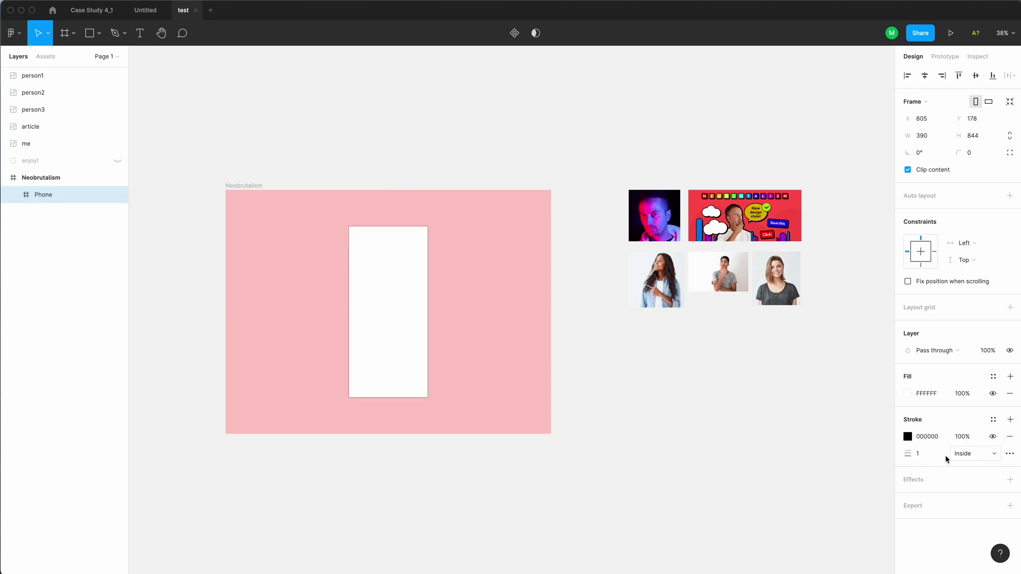
pyautogui.click(922, 457)
pyautogui.write('4')
pyautogui.press('Return')
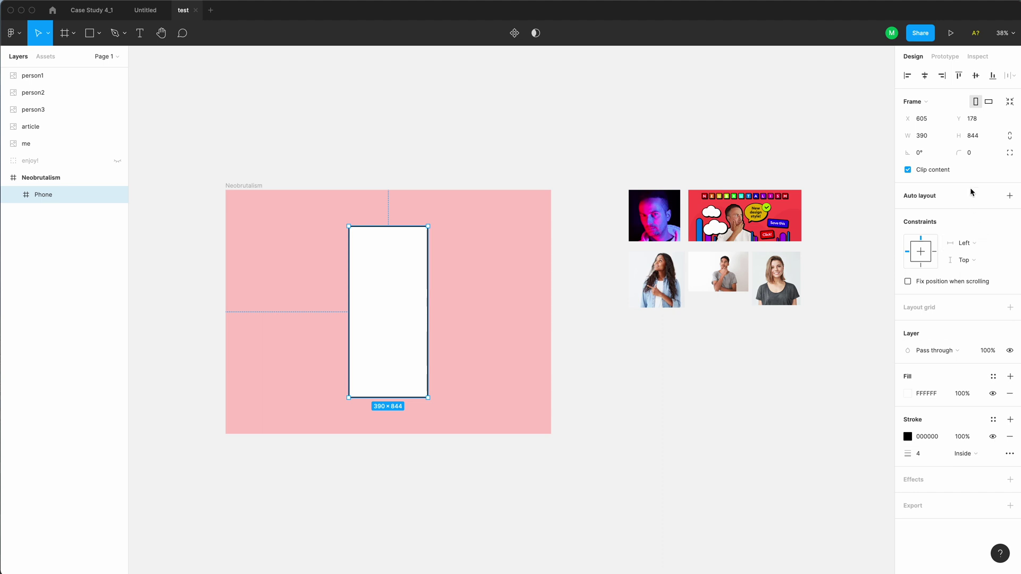
# Set the Phone frame's corner radius to 24 and zoom in on it
pyautogui.click(975, 154)
pyautogui.write('24')
pyautogui.press('Return')
pyautogui.click(659, 427)
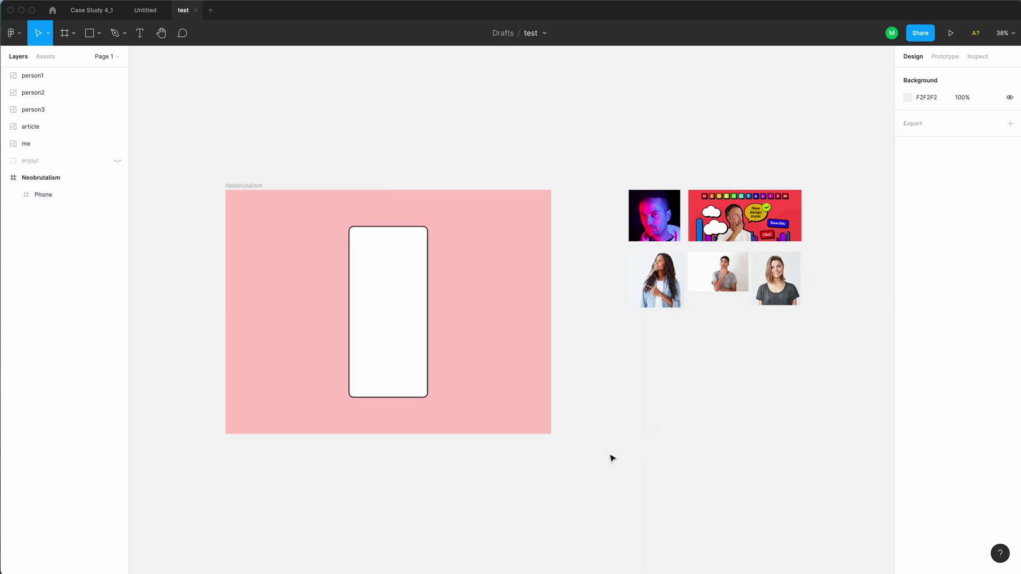
pyautogui.click(404, 381)
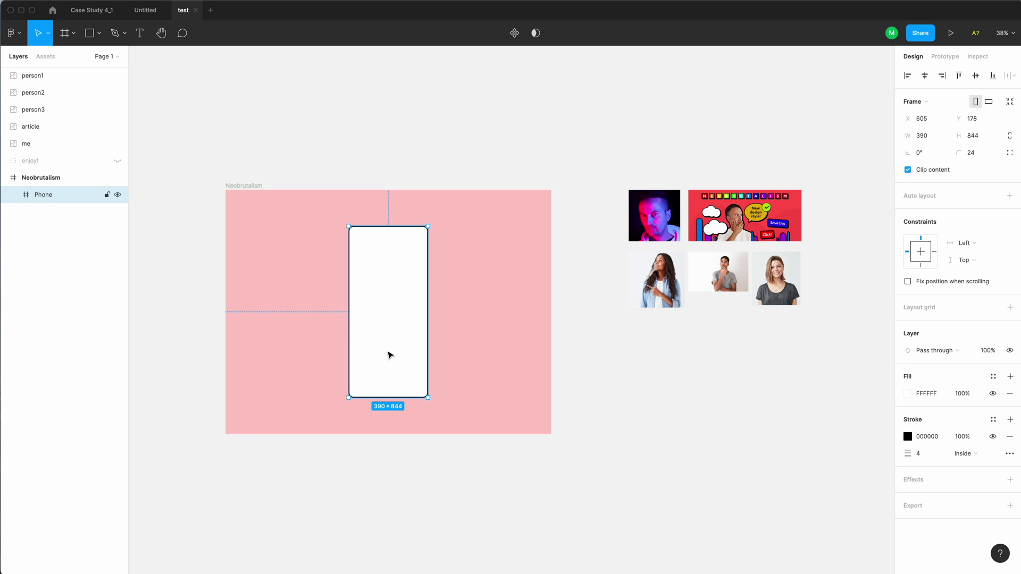
pyautogui.click(381, 259)
# Draw a 390×196 rectangle across the Phone's top and switch its fill to Linear gradient
pyautogui.press('r')
pyautogui.moveTo(317, 199)
pyautogui.mouseDown()
pyautogui.moveTo(388, 271)
pyautogui.moveTo(436, 298)
pyautogui.moveTo(477, 282)
pyautogui.mouseUp()
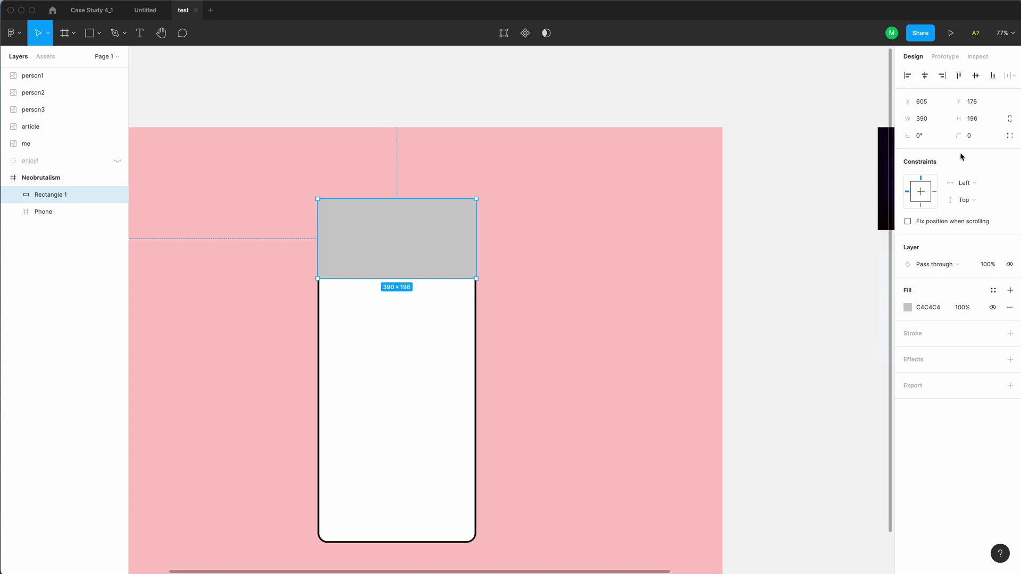
pyautogui.click(908, 307)
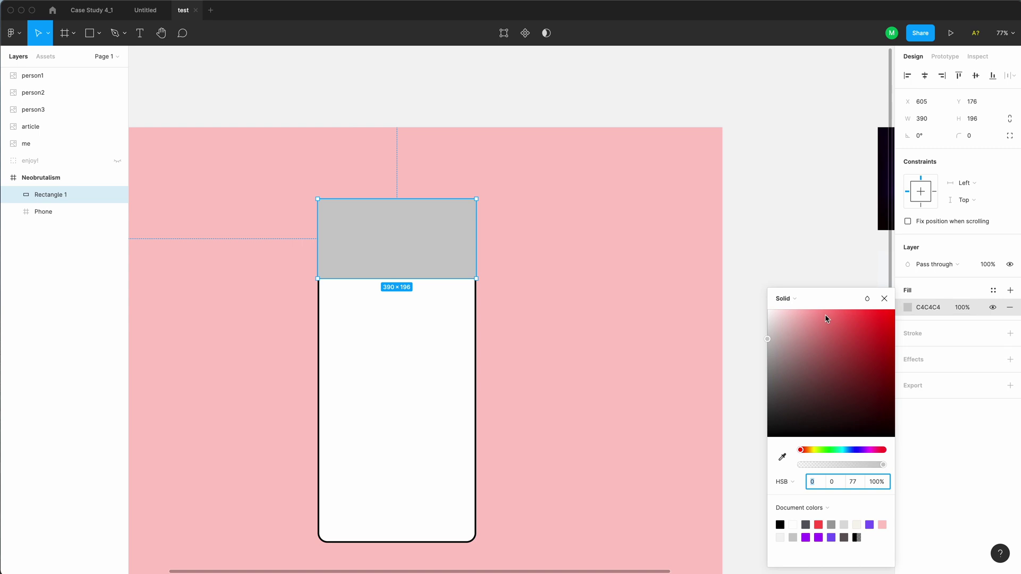
pyautogui.click(796, 299)
pyautogui.click(797, 311)
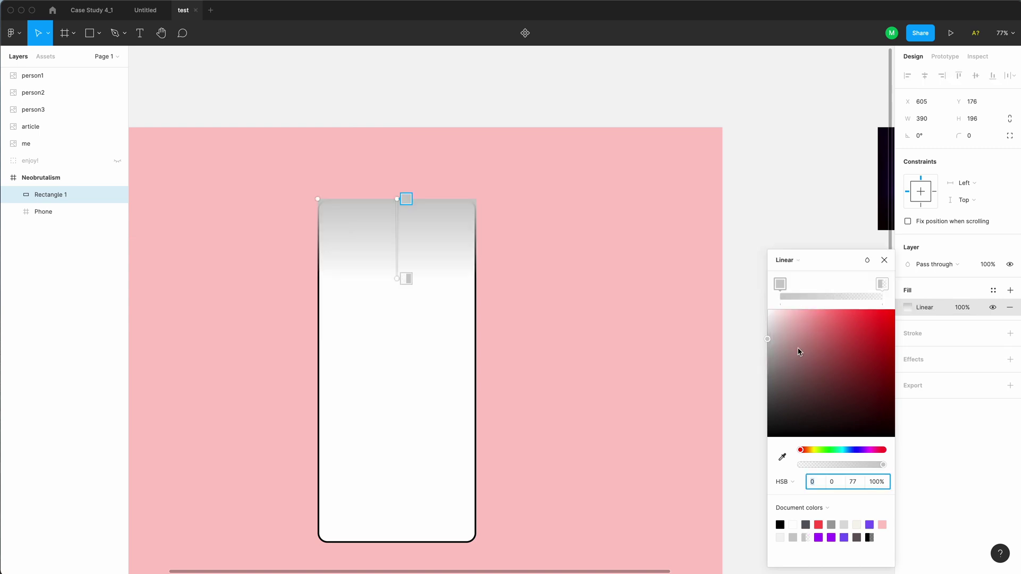
# Set the gradient stops to purple and an opaque purple-blue from Document colors
pyautogui.click(831, 538)
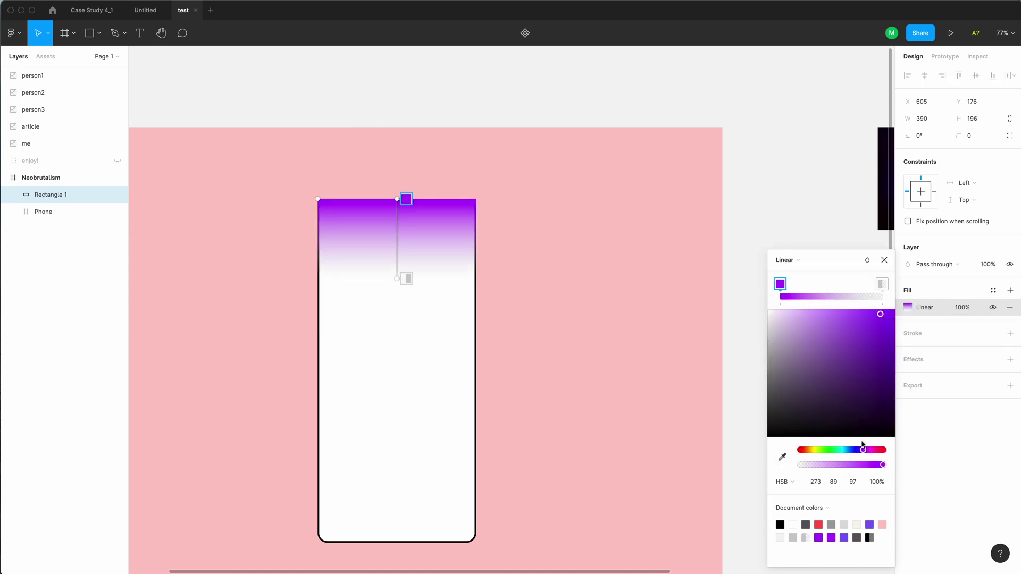
pyautogui.click(881, 285)
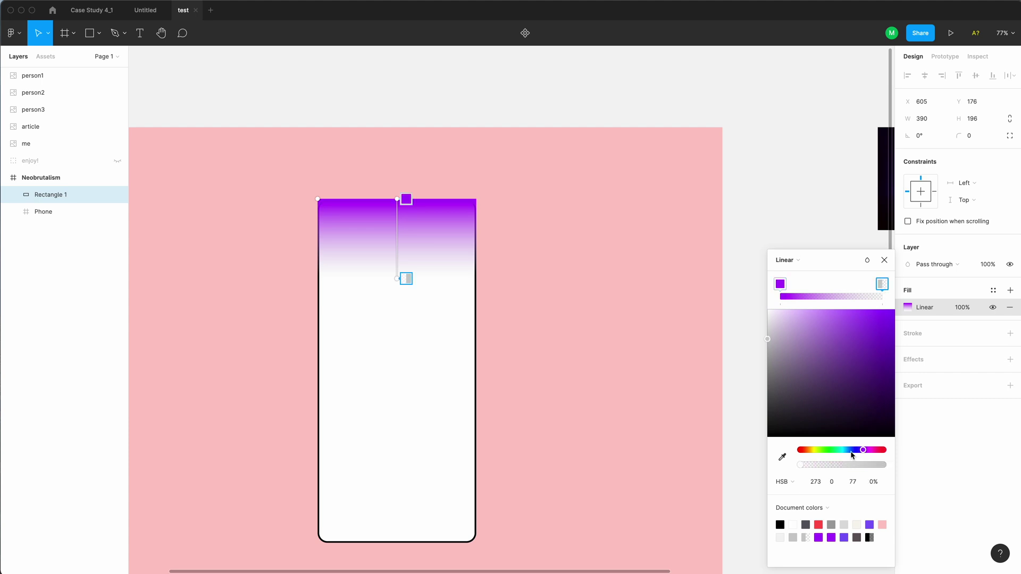
pyautogui.moveTo(856, 466); pyautogui.dragTo(896, 467)
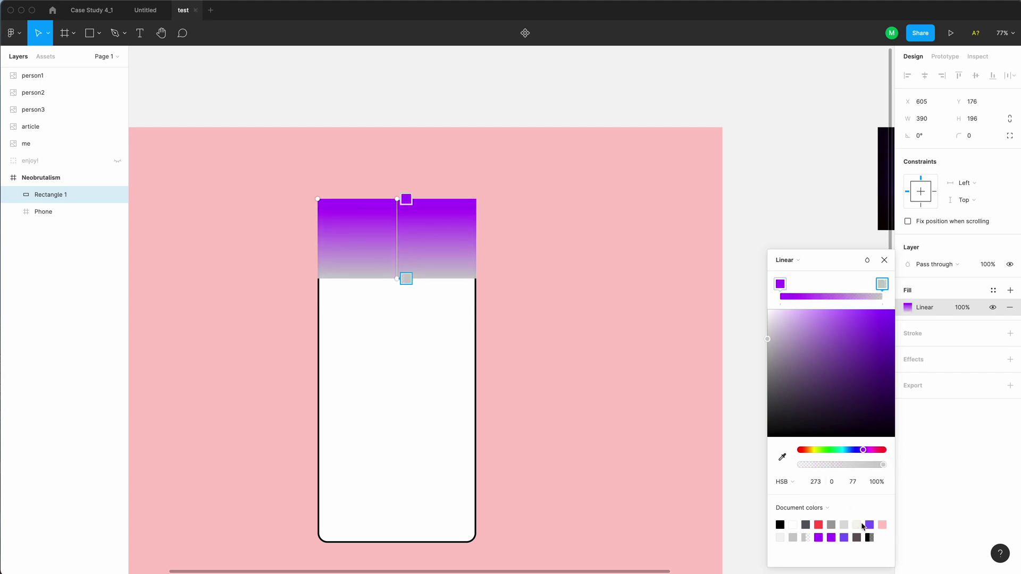
pyautogui.click(871, 524)
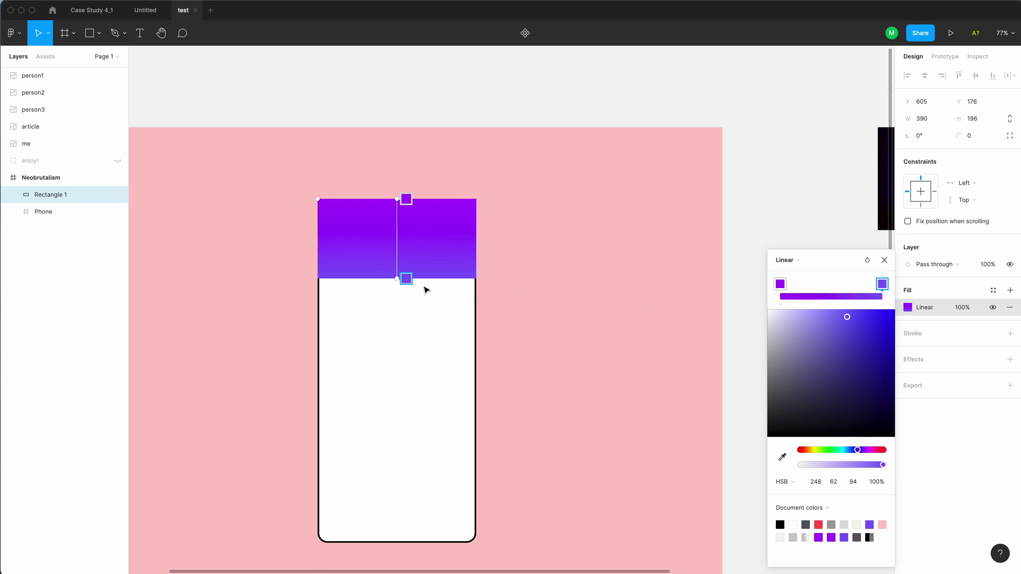
pyautogui.moveTo(406, 279); pyautogui.dragTo(318, 278)
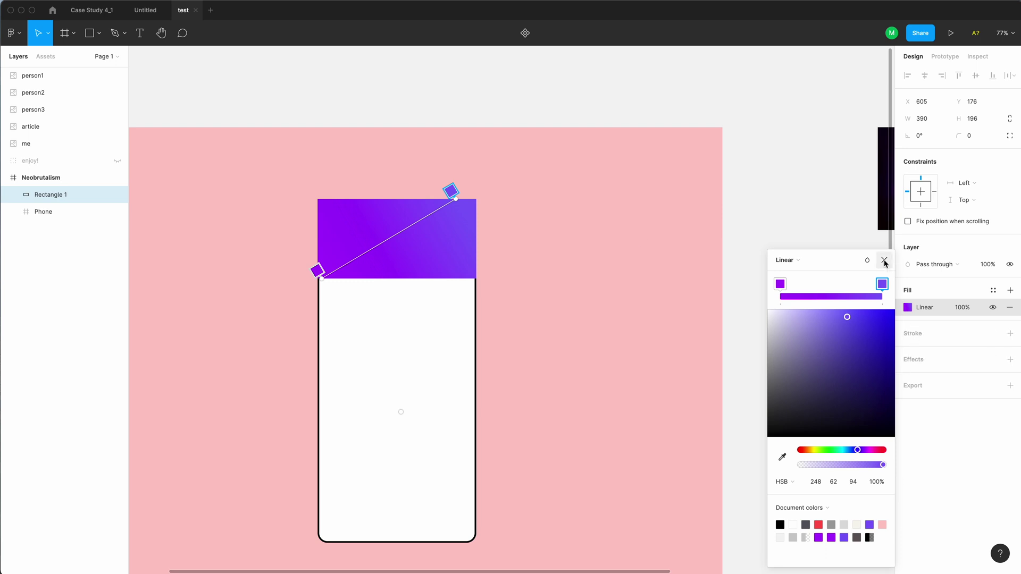
pyautogui.click(884, 261)
pyautogui.click(836, 297)
pyautogui.click(403, 257)
pyautogui.click(392, 324)
pyautogui.click(364, 257)
pyautogui.scroll(5, 361, 259)
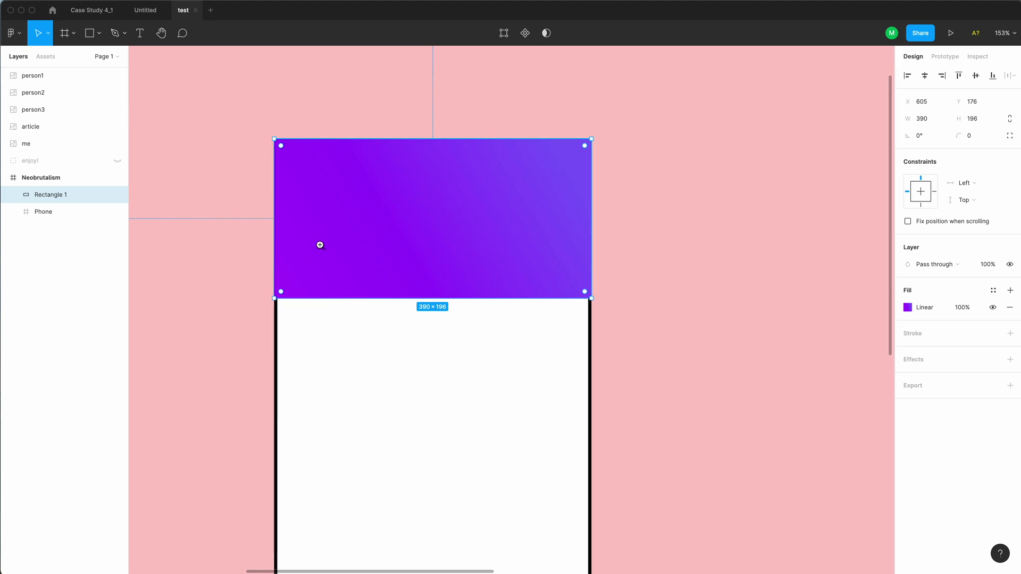
# Fit the header rectangle inside the Phone's border at 382 wide
pyautogui.keyDown('alt'); pyautogui.click(371, 342); pyautogui.keyUp('alt')
pyautogui.moveTo(353, 292); pyautogui.dragTo(361, 233)
pyautogui.scroll(5, 335, 282)
pyautogui.press('super+Left')
pyautogui.press('super+Left')
pyautogui.press('super+Left')
pyautogui.press('super+Left')
pyautogui.press('super+Left')
pyautogui.press('super+Left')
pyautogui.press('super+Left')
pyautogui.press('super+Left')
pyautogui.press('super+Left')
pyautogui.press('super+Left')
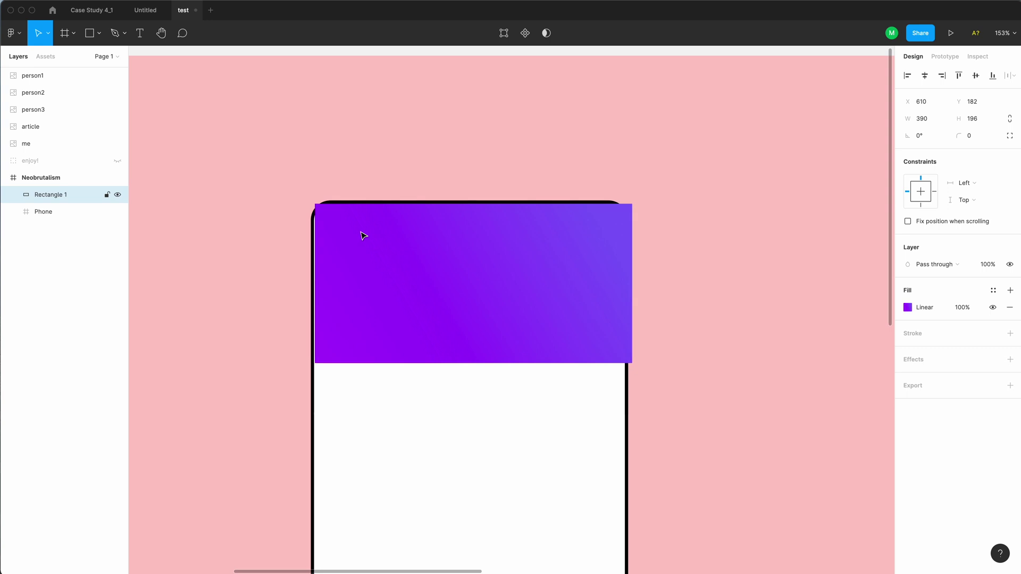
pyautogui.press('super+Right')
pyautogui.press('super+Right')
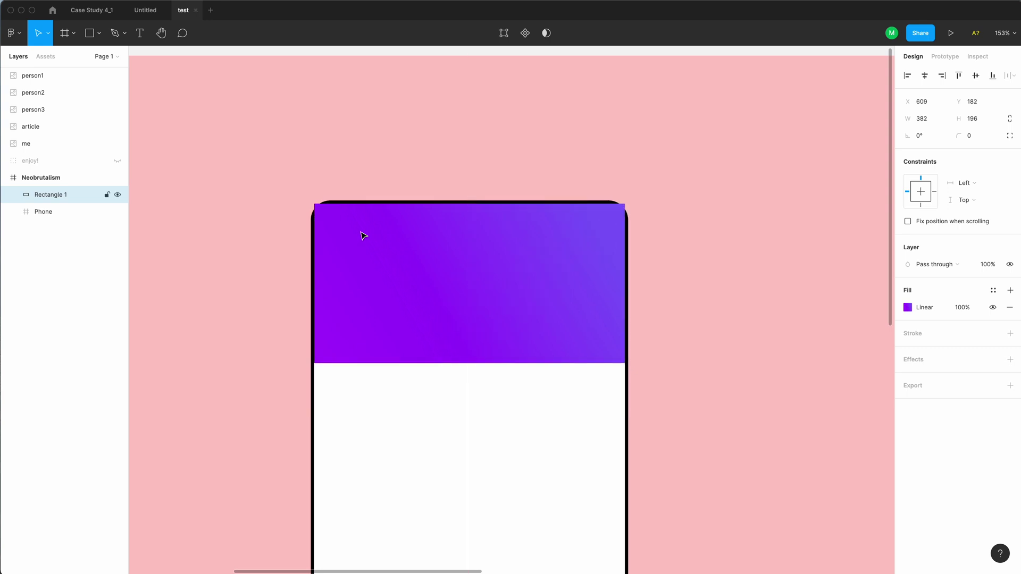
pyautogui.press('super+equal')
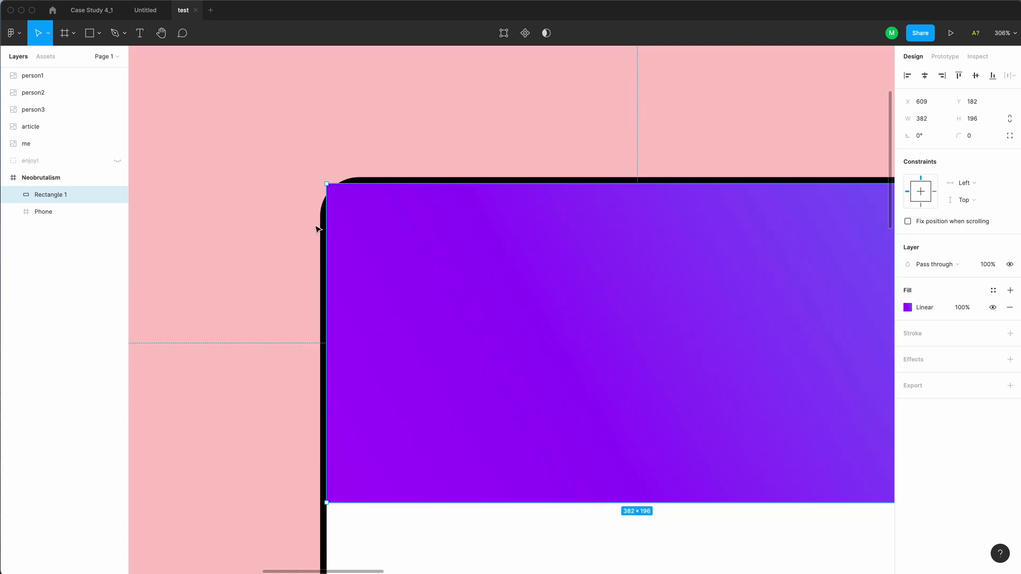
# Round only the rectangle's two top corners, settling on a radius of 20
pyautogui.press('Return')
pyautogui.hscroll(5, 316, 229)
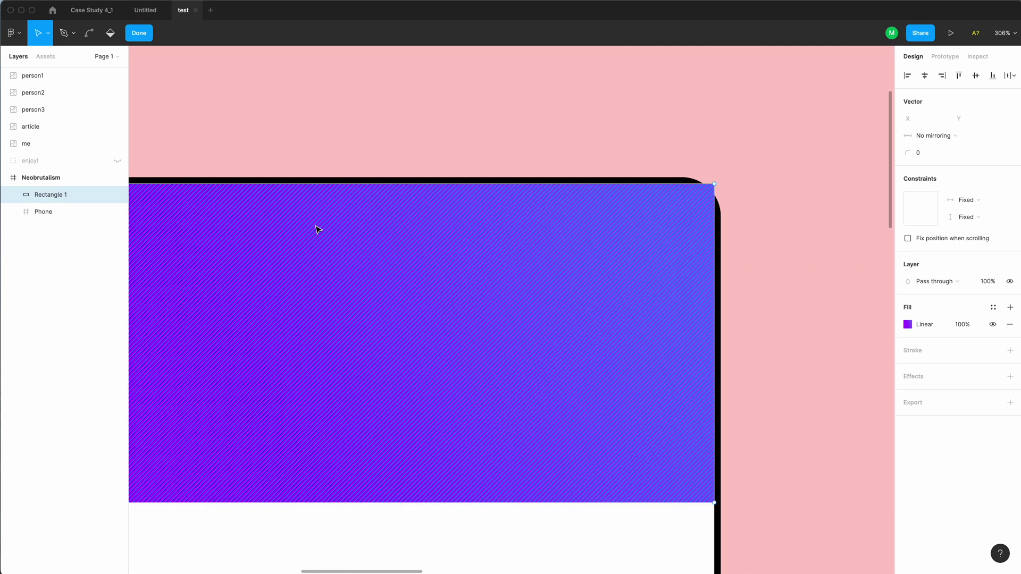
pyautogui.hscroll(-3, 317, 228)
pyautogui.moveTo(175, 161); pyautogui.dragTo(847, 219)
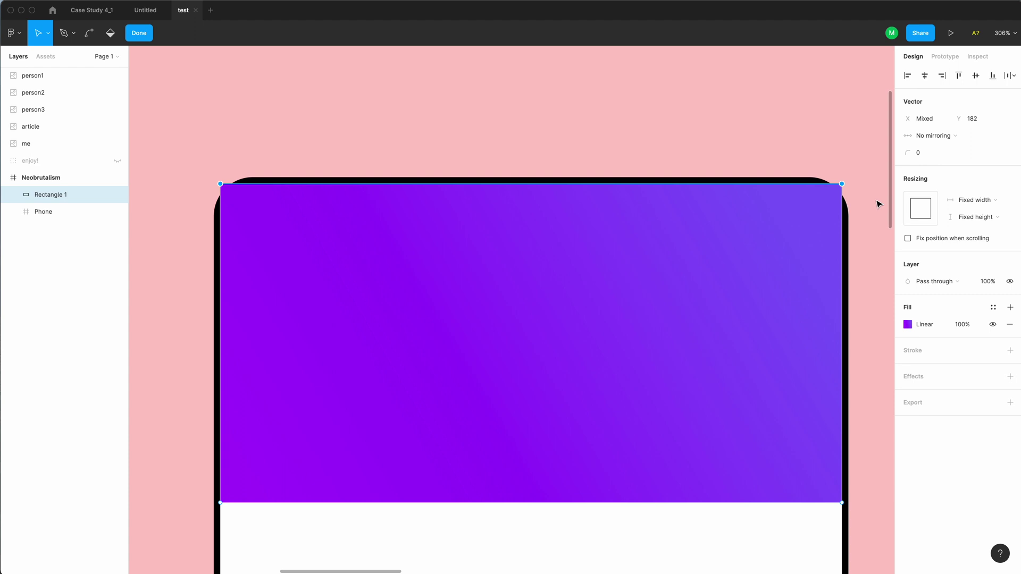
pyautogui.click(929, 156)
pyautogui.write('32')
pyautogui.press('Return')
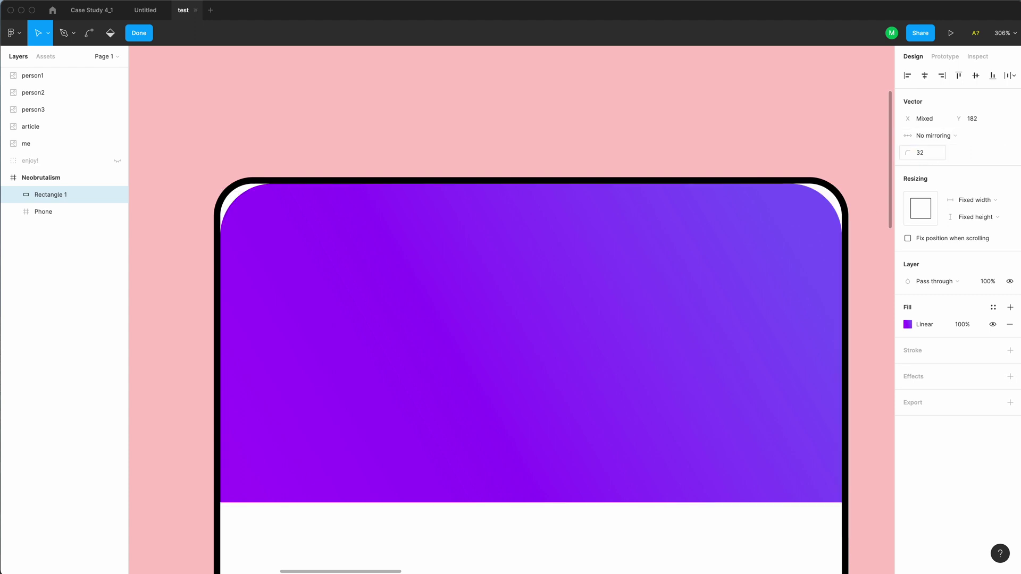
pyautogui.click(929, 155)
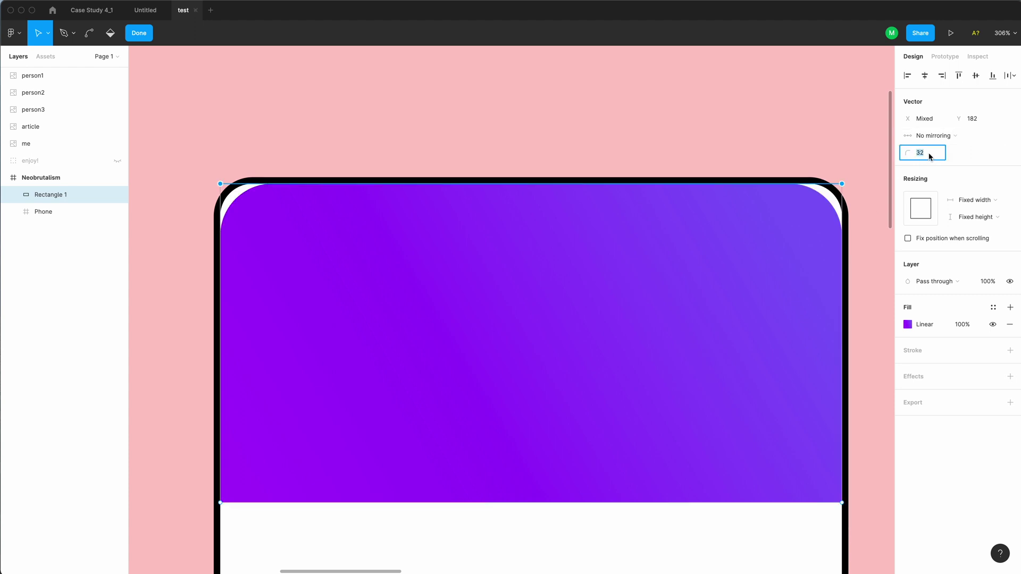
pyautogui.press('Down')
pyautogui.press('Down')
pyautogui.press('Down')
pyautogui.press('Down')
pyautogui.press('Down')
pyautogui.press('Down')
pyautogui.press('Down')
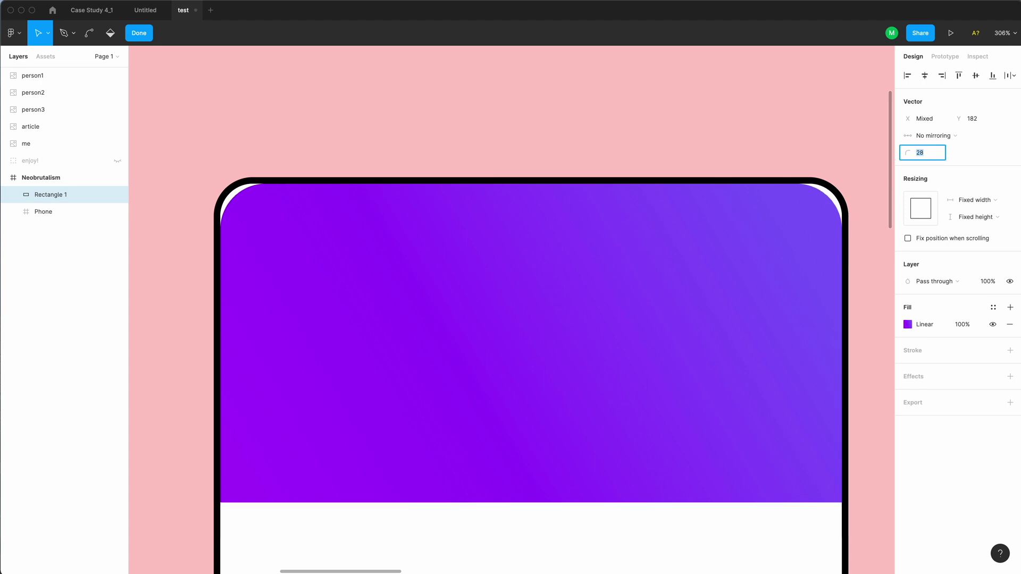
pyautogui.press('Down')
pyautogui.press('Down')
pyautogui.press('Down')
pyautogui.press('Down')
pyautogui.press('Down')
pyautogui.click(828, 142)
pyautogui.press('Escape')
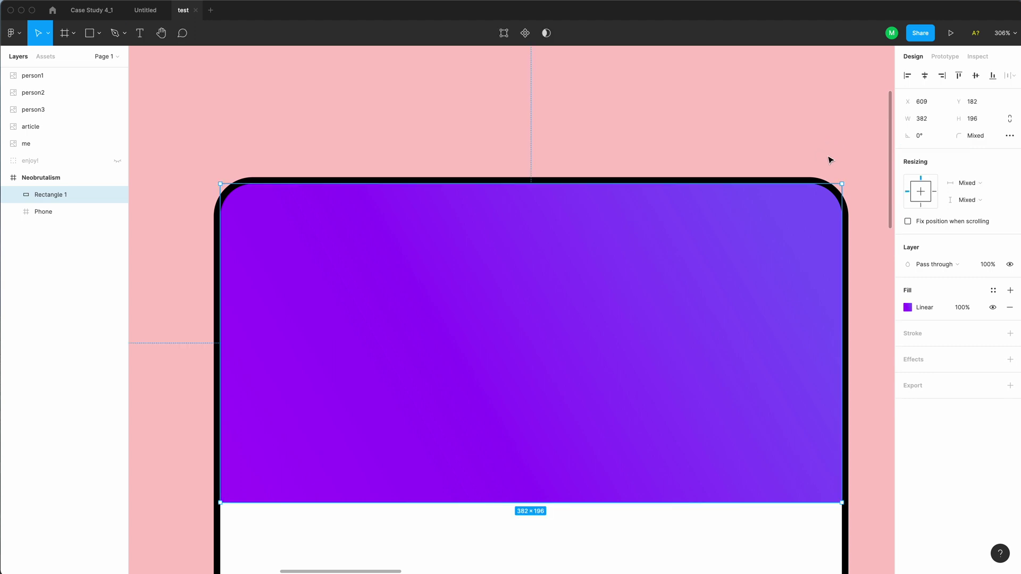
pyautogui.press('-')
# Add a 'Square Planet' text layer in the purple header
pyautogui.press('t')
pyautogui.click(326, 229)
pyautogui.write('S')
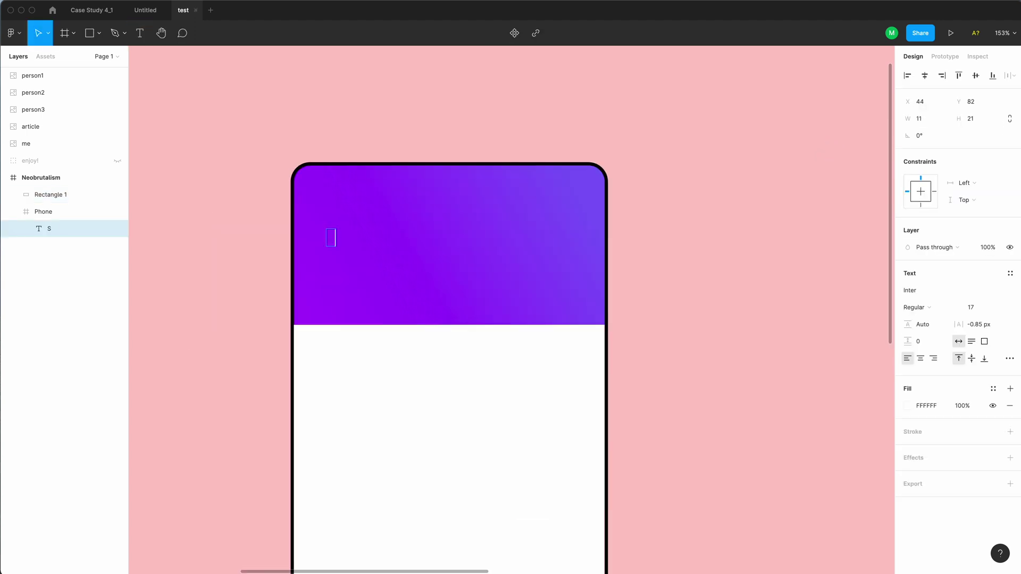
pyautogui.write('quare Planet')
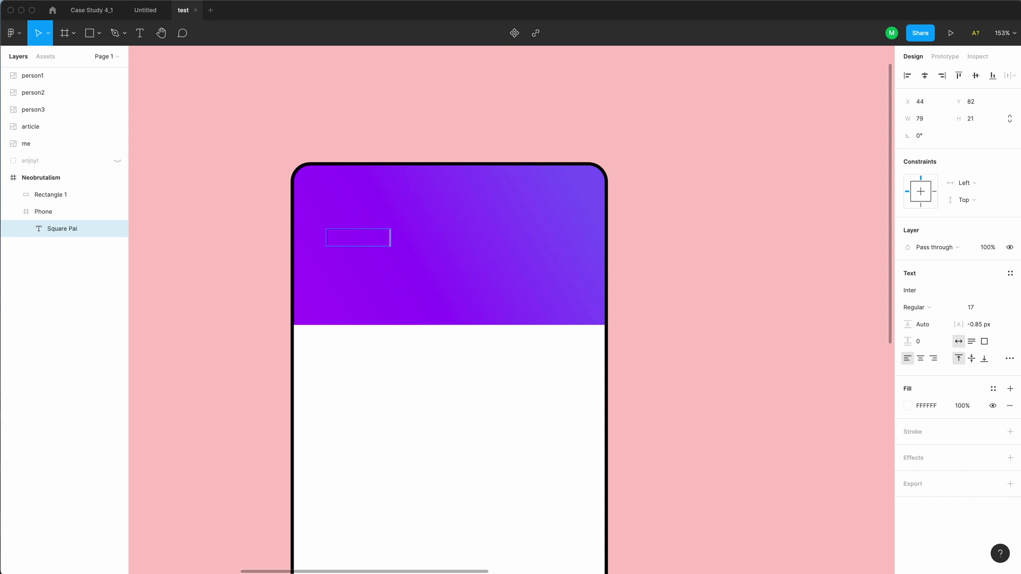
pyautogui.press('Escape')
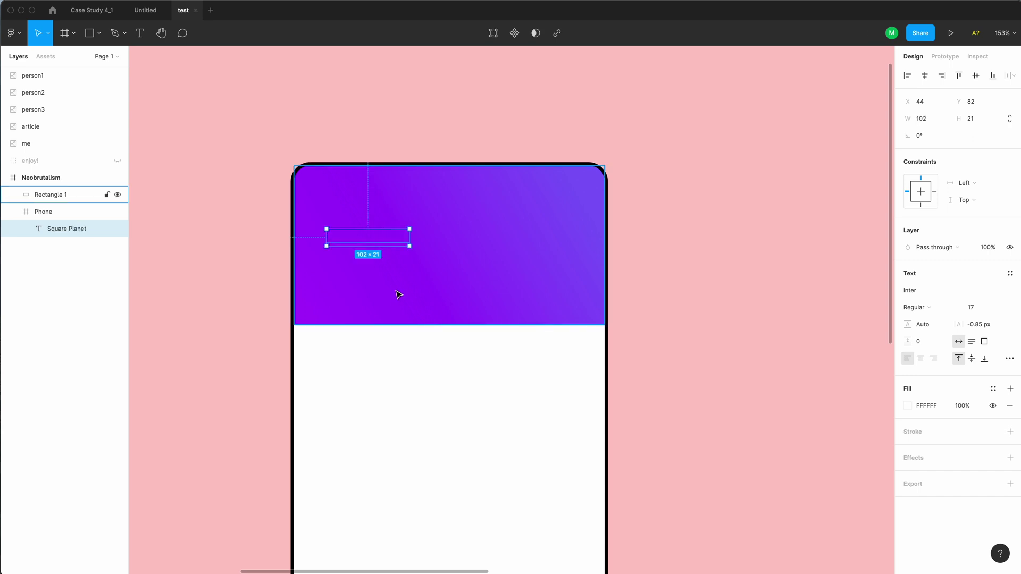
pyautogui.moveTo(65, 234); pyautogui.dragTo(40, 192)
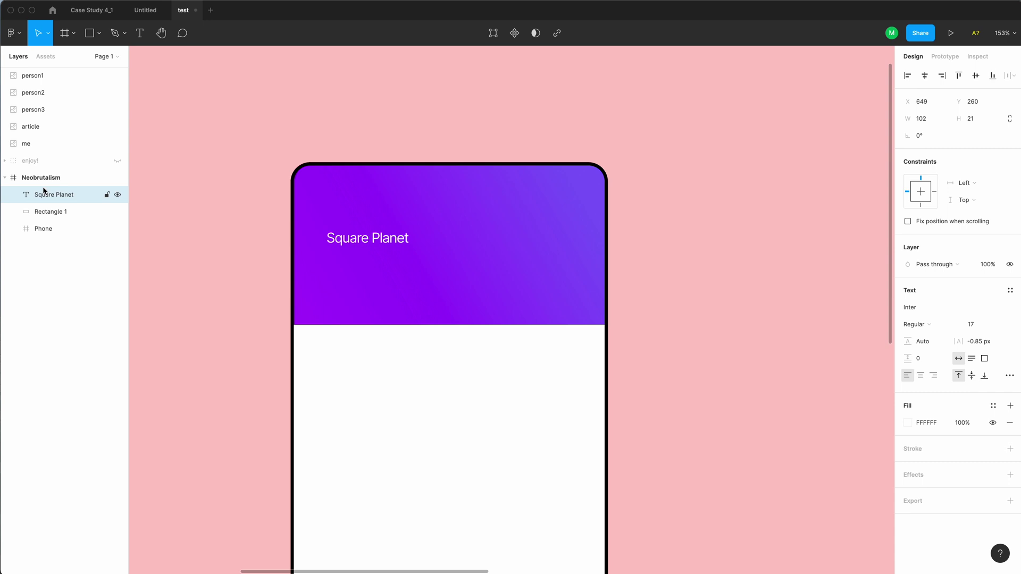
# Set the heading to Recoleta Bold at font size 34
pyautogui.click(919, 312)
pyautogui.write('Recoleta')
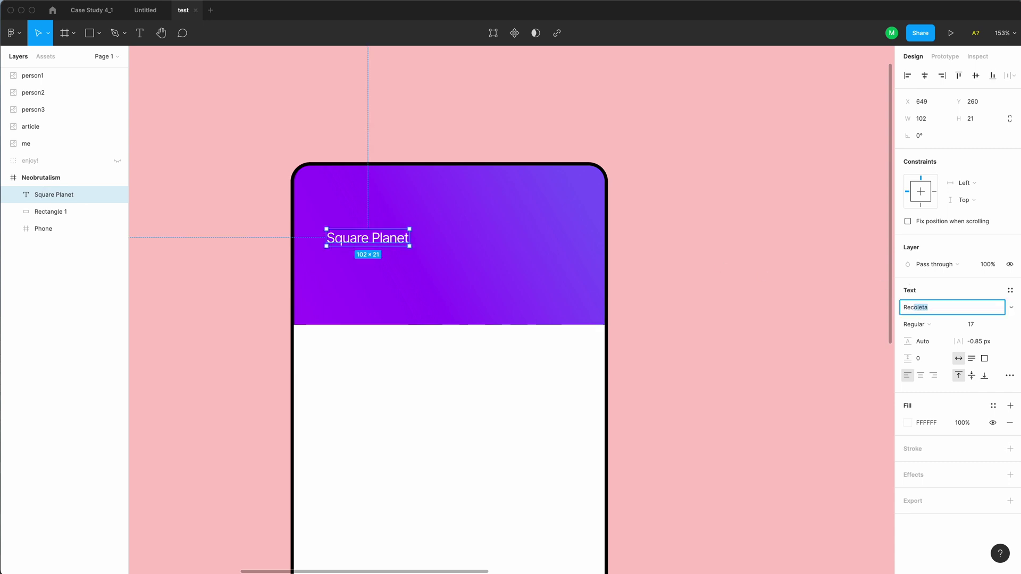
pyautogui.press('Return')
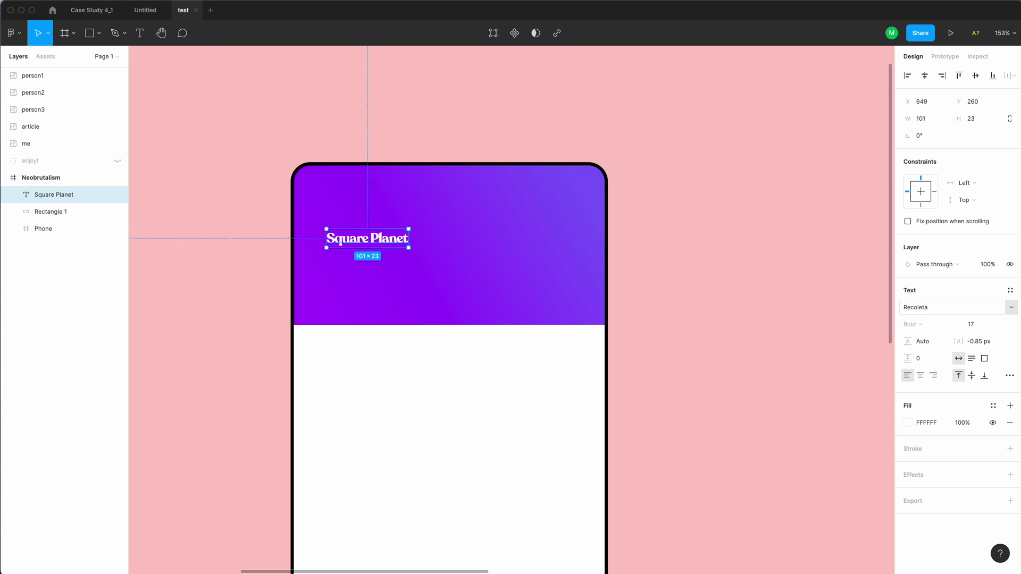
pyautogui.click(969, 328)
pyautogui.write('27')
pyautogui.press('Return')
pyautogui.write('39')
pyautogui.press('Return')
pyautogui.press('Down')
pyautogui.press('Down')
pyautogui.press('Down')
pyautogui.press('Down')
pyautogui.press('Down')
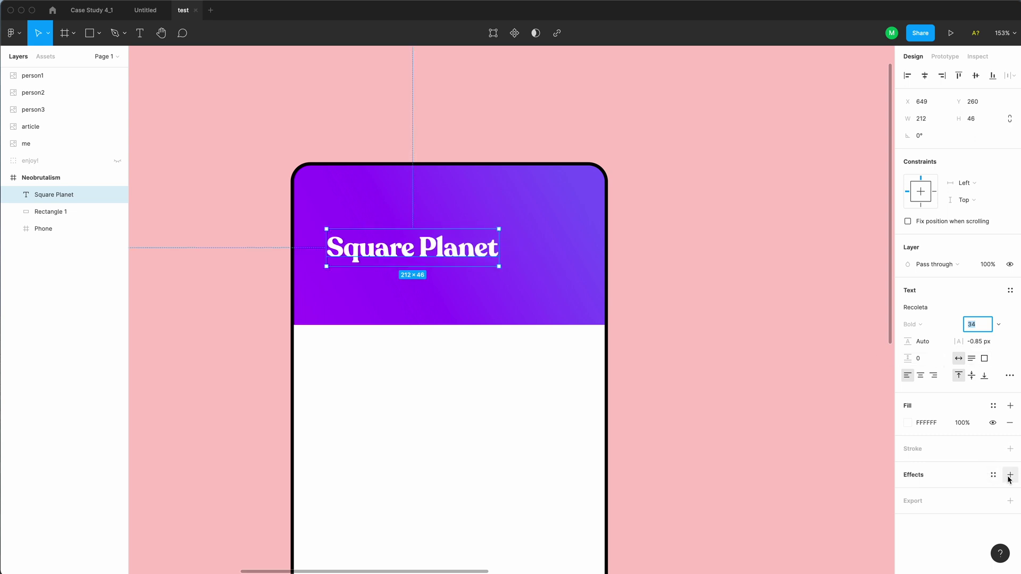
# Add a 25% black drop shadow (Y 4, blur 2) to the heading and nudge it up
pyautogui.click(1010, 475)
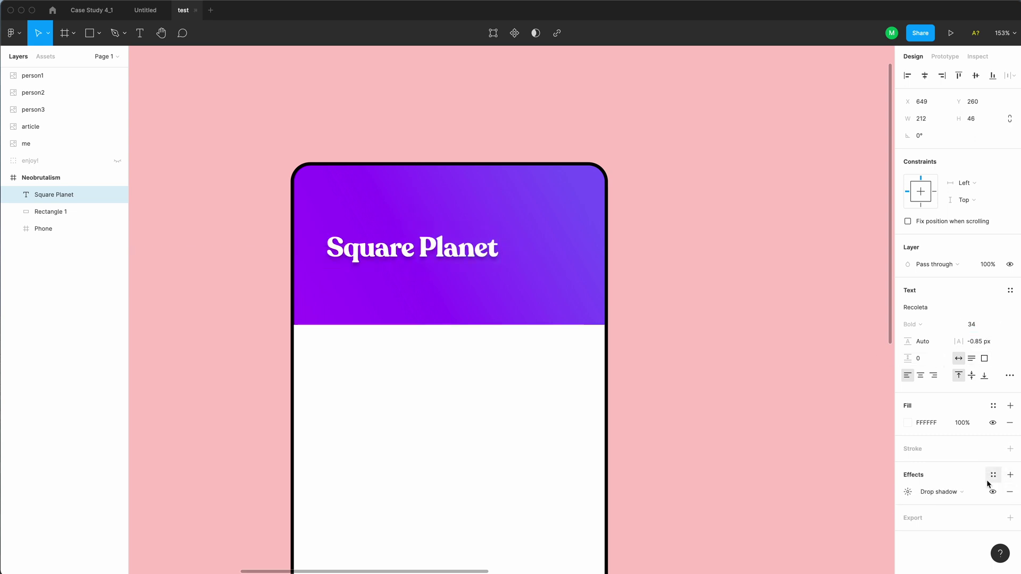
pyautogui.click(908, 493)
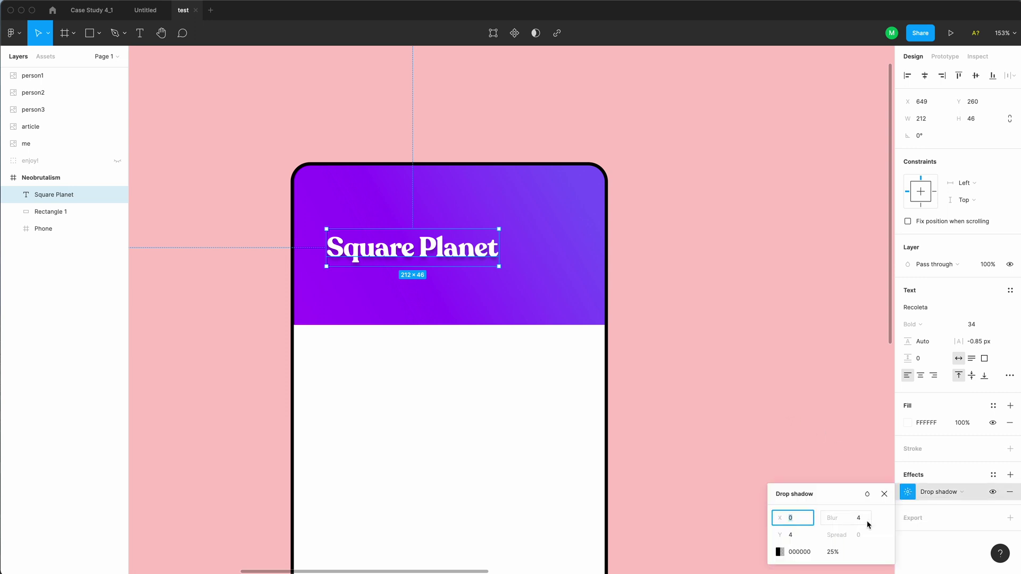
pyautogui.click(858, 519)
pyautogui.click(798, 552)
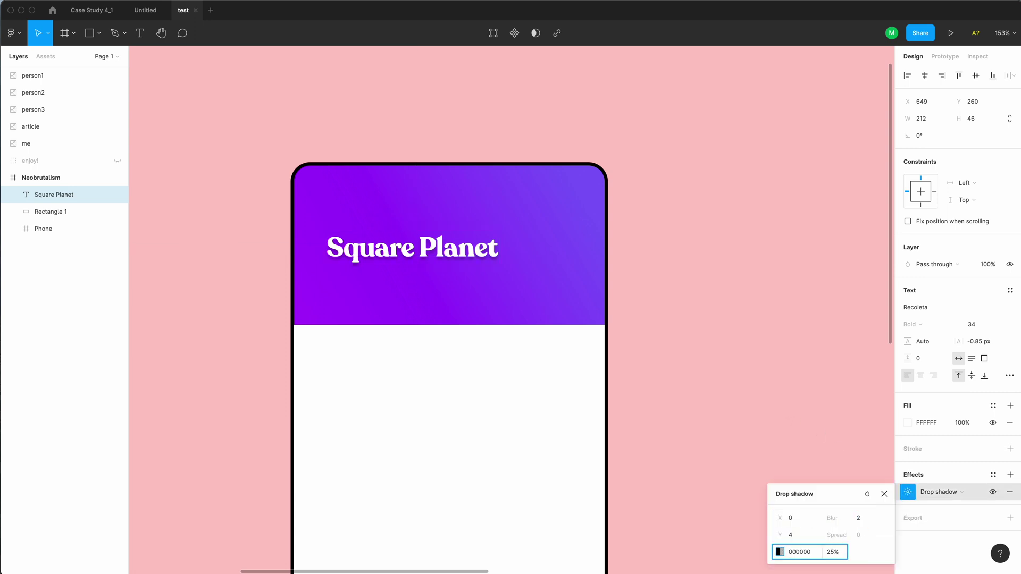
pyautogui.click(842, 458)
pyautogui.moveTo(432, 254); pyautogui.dragTo(427, 239)
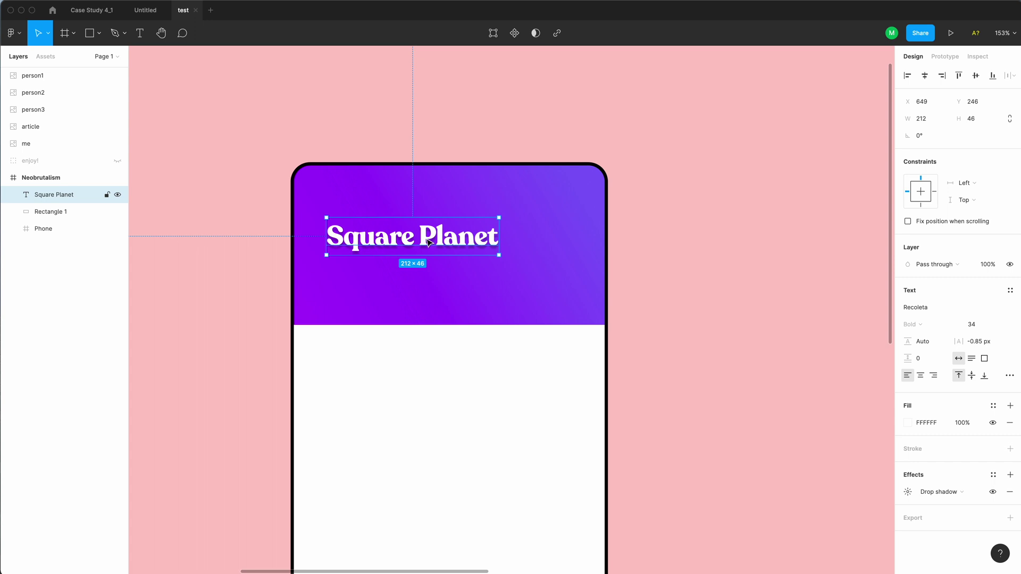
pyautogui.click(686, 323)
pyautogui.scroll(-5, 595, 305)
pyautogui.hscroll(3, 597, 325)
pyautogui.hscroll(4, 597, 325)
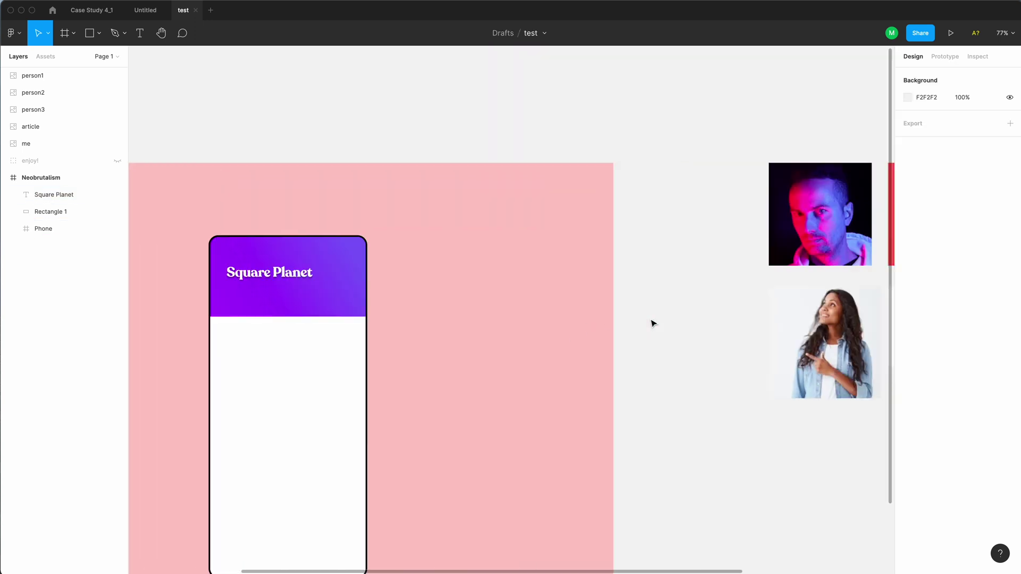
# Move the 'me' photo into the Neobrutalism frame, resize it to 44×44, with 12 corner radius
pyautogui.click(771, 228)
pyautogui.moveTo(771, 229); pyautogui.dragTo(269, 412)
pyautogui.moveTo(53, 230); pyautogui.dragTo(68, 172)
pyautogui.scroll(5, 547, 511)
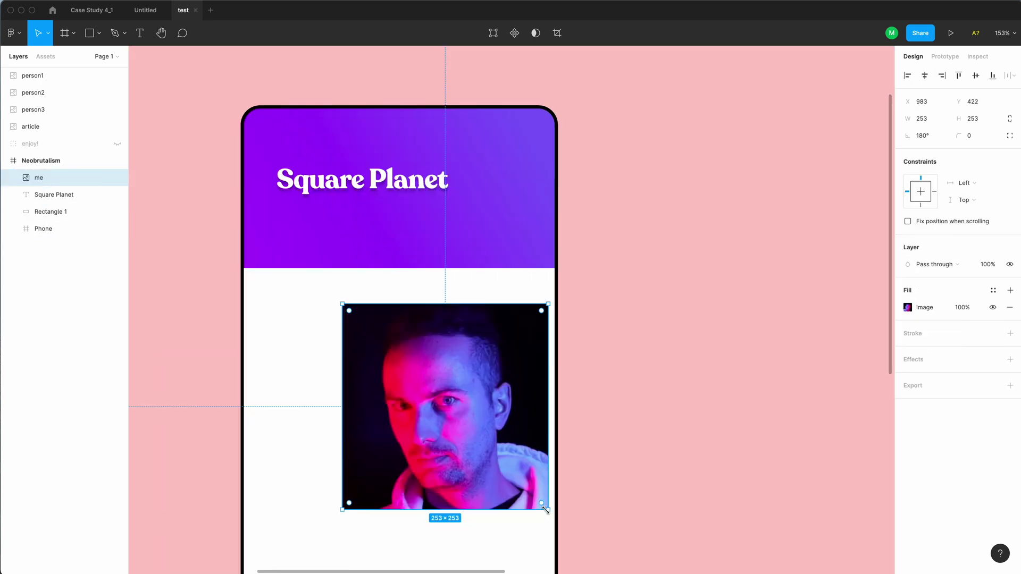
pyautogui.moveTo(546, 511); pyautogui.dragTo(364, 341)
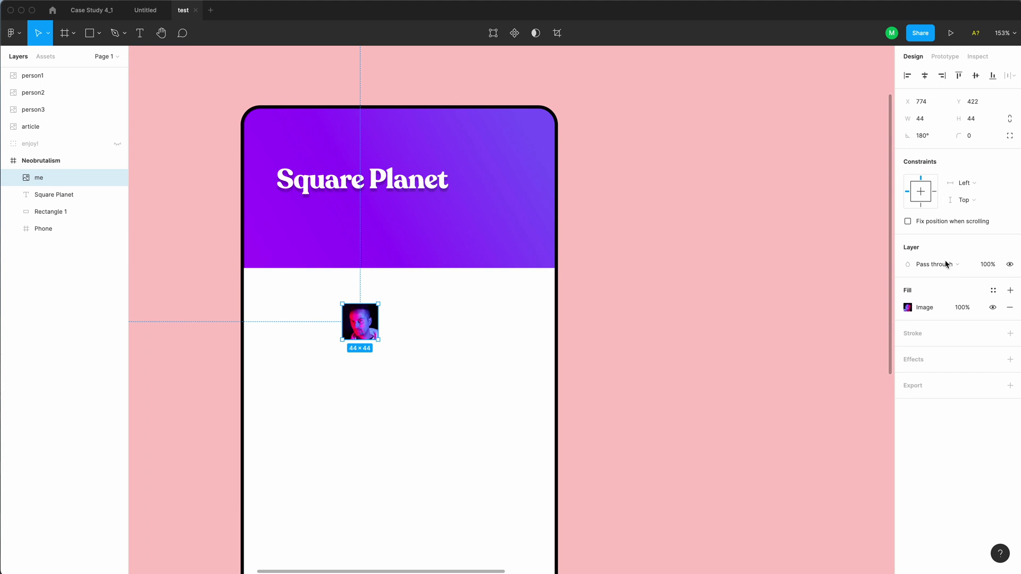
pyautogui.click(977, 135)
pyautogui.press('Return')
pyautogui.click(976, 137)
pyautogui.press('Return')
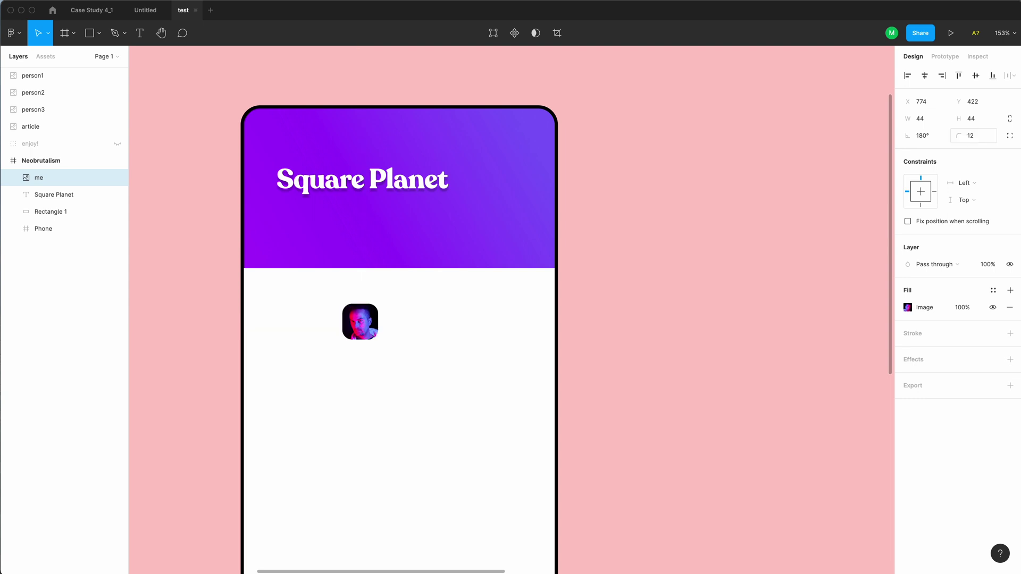
# Place the avatar in the header right of Square Planet, nudging both into alignment
pyautogui.click(748, 339)
pyautogui.moveTo(366, 328); pyautogui.dragTo(515, 185)
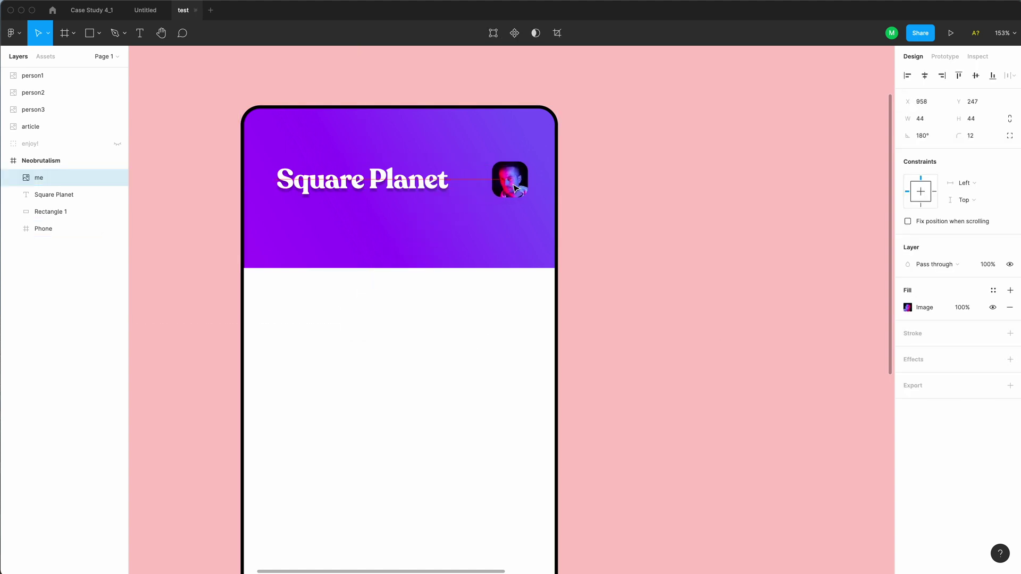
pyautogui.press('Right')
pyautogui.press('Right')
pyautogui.press('Right')
pyautogui.press('Right')
pyautogui.press('Right')
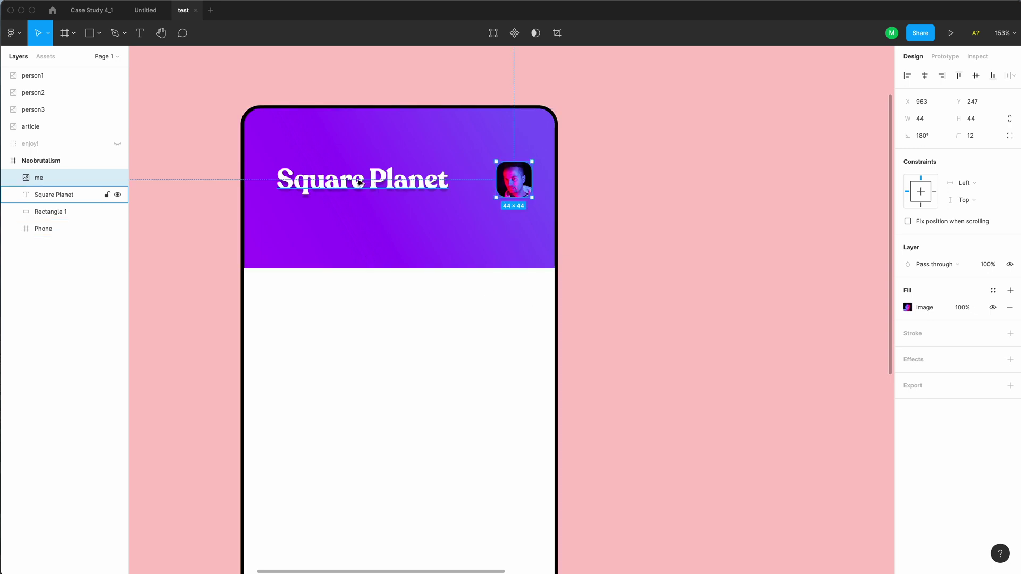
pyautogui.press('Tab')
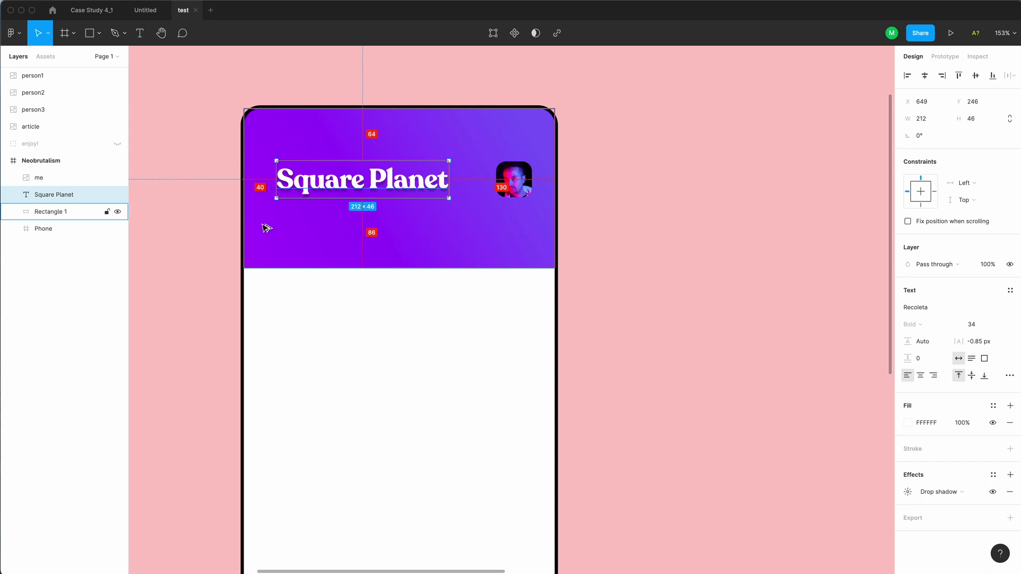
pyautogui.press('Right')
pyautogui.press('Right')
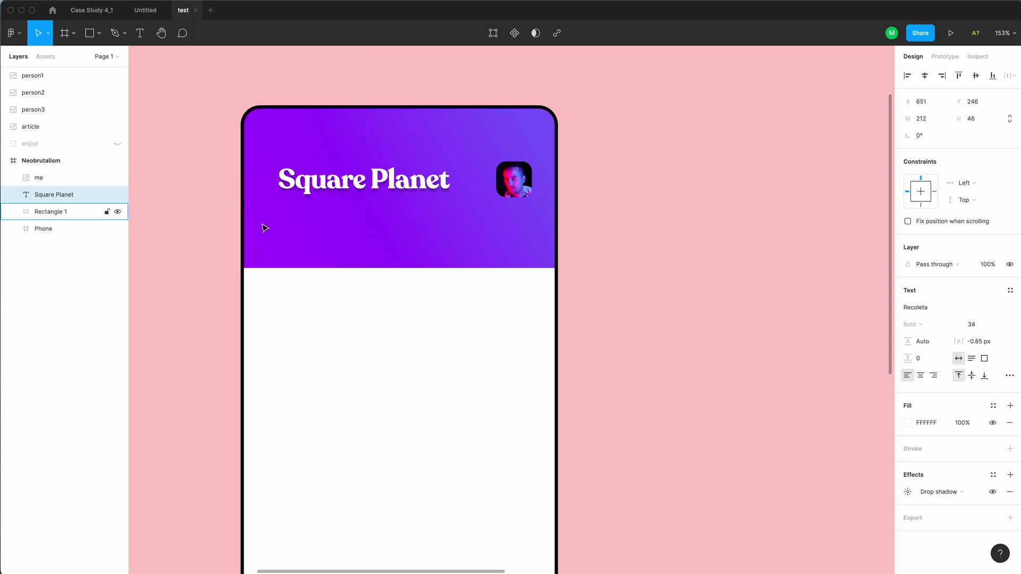
pyautogui.hotkey('shift', 'Left')
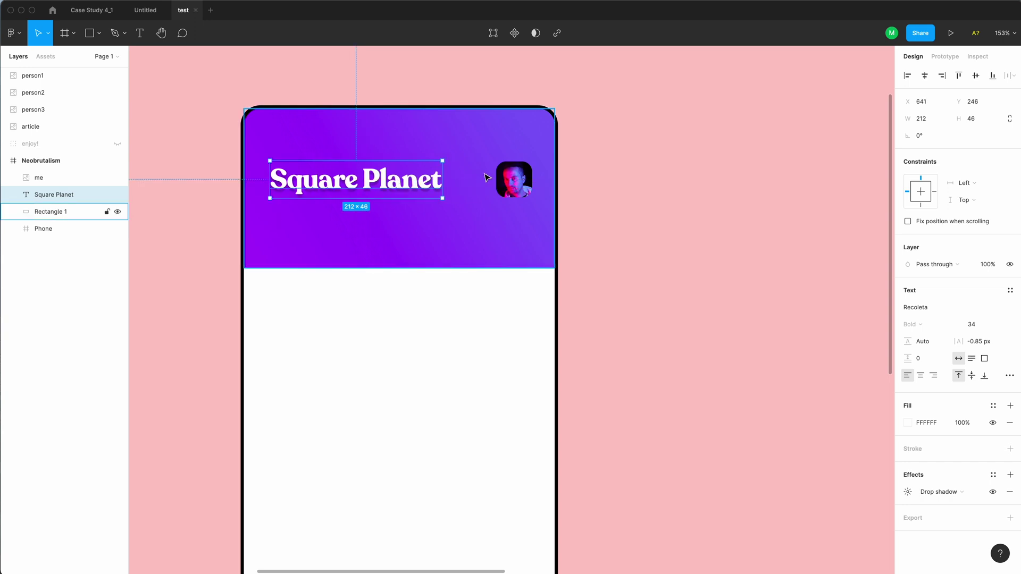
pyautogui.click(512, 180)
pyautogui.press('Left')
pyautogui.press('Left')
pyautogui.press('Left')
pyautogui.press('Left')
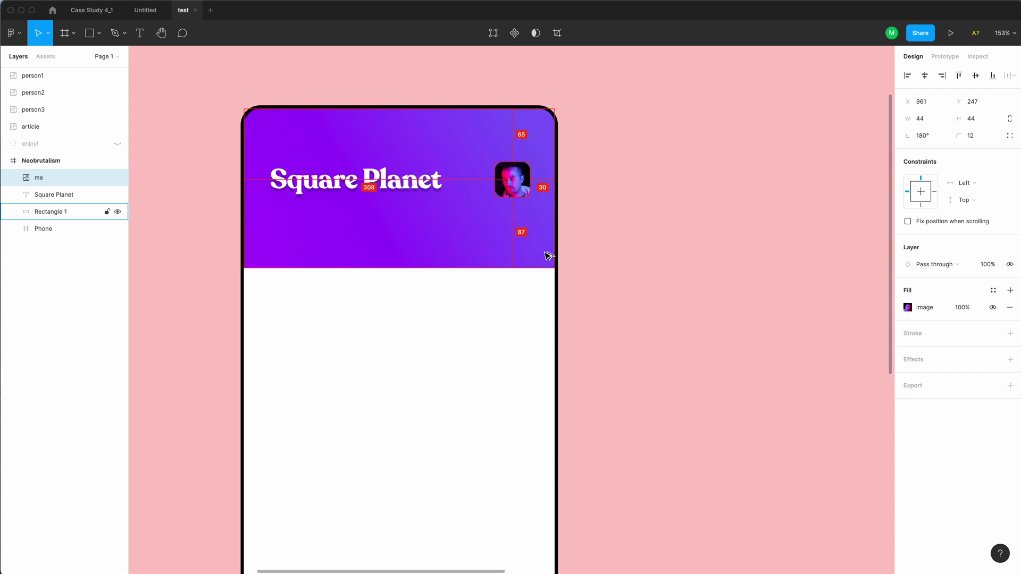
pyautogui.click(397, 195)
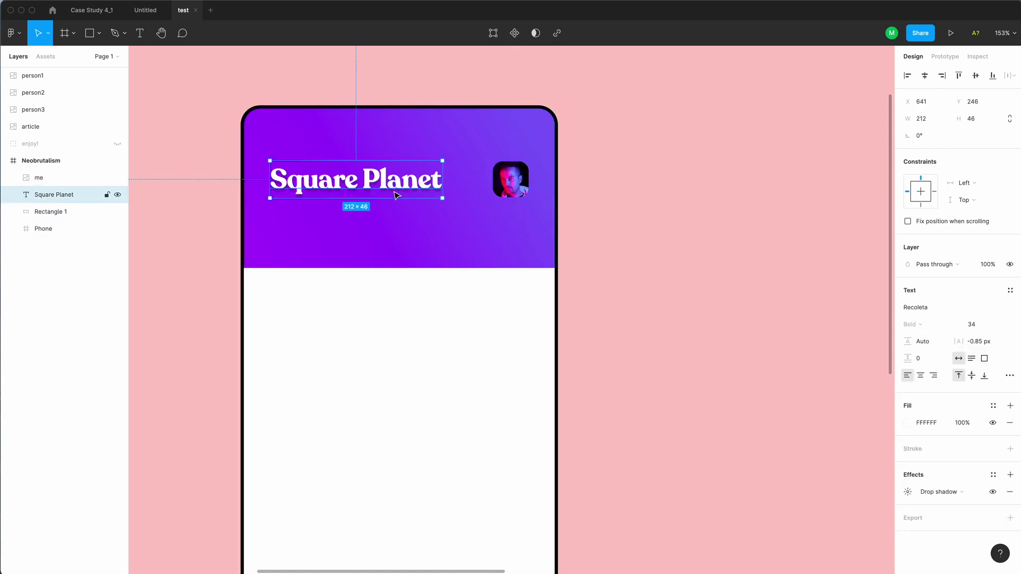
pyautogui.click(511, 189)
# Add a drop shadow to the avatar with X 2, Y 2, blur 0 and 100% opacity
pyautogui.scroll(5, 514, 189)
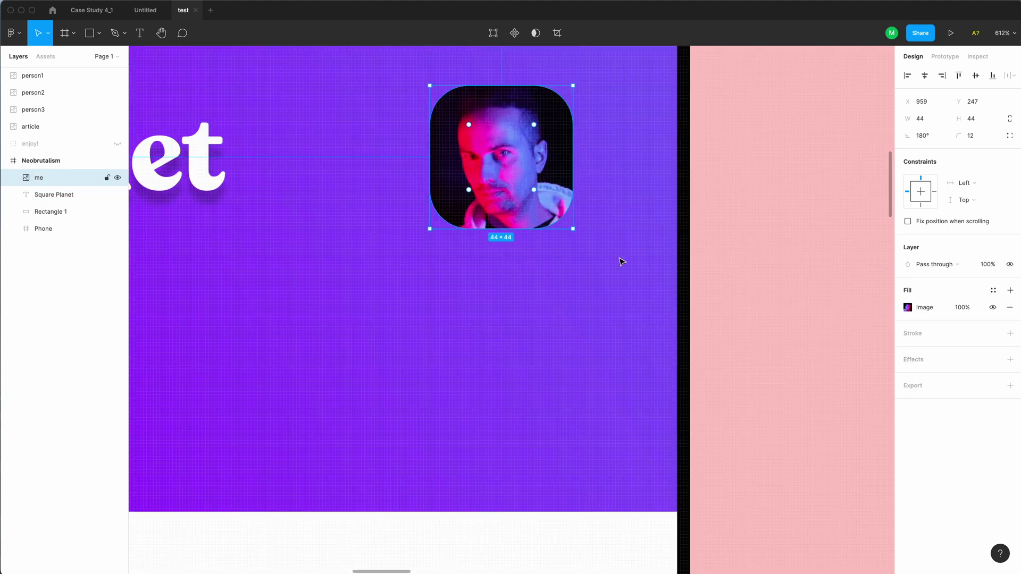
pyautogui.click(952, 361)
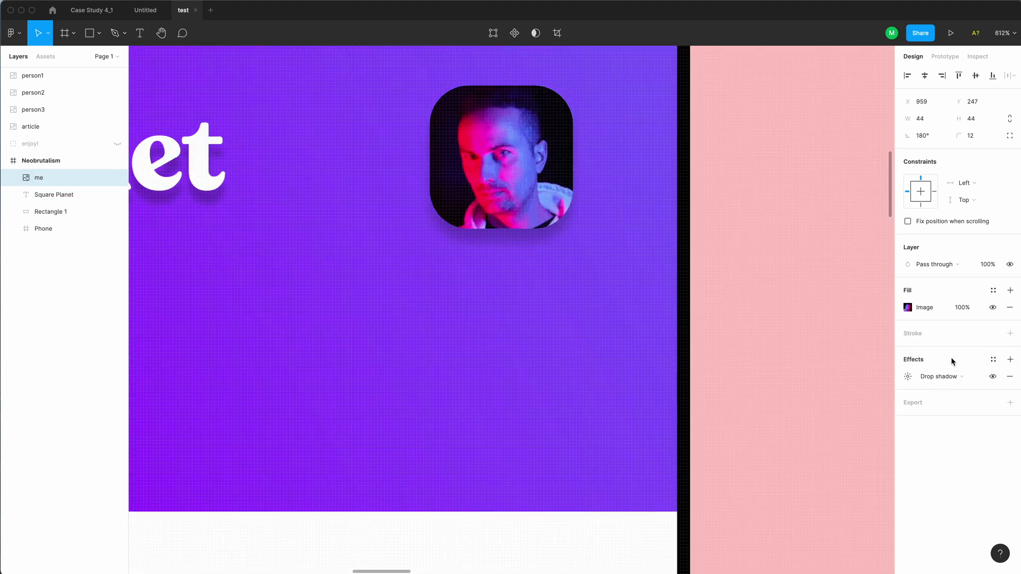
pyautogui.click(909, 381)
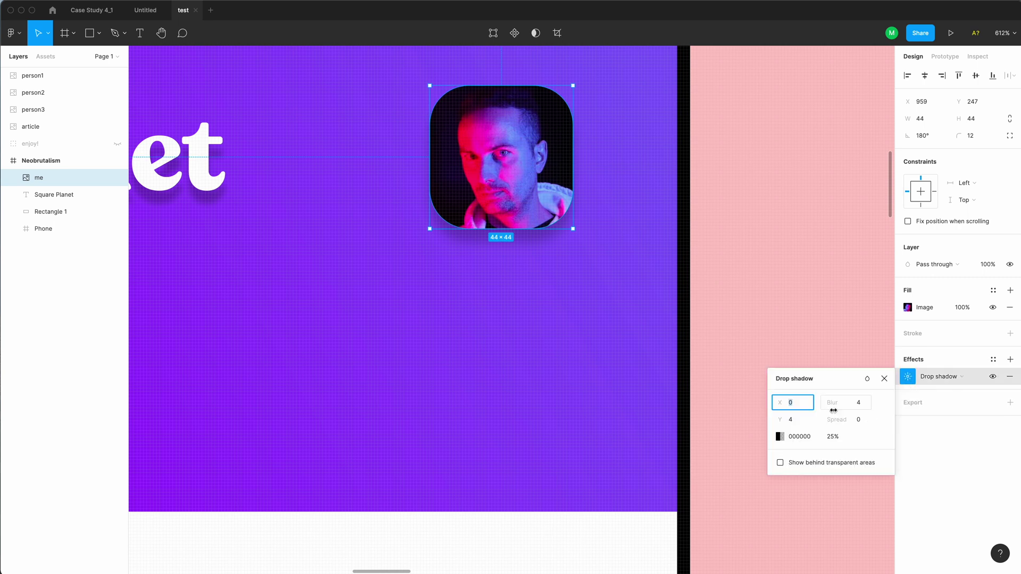
pyautogui.press('Tab')
pyautogui.press('Tab')
pyautogui.write('0')
pyautogui.press('Return')
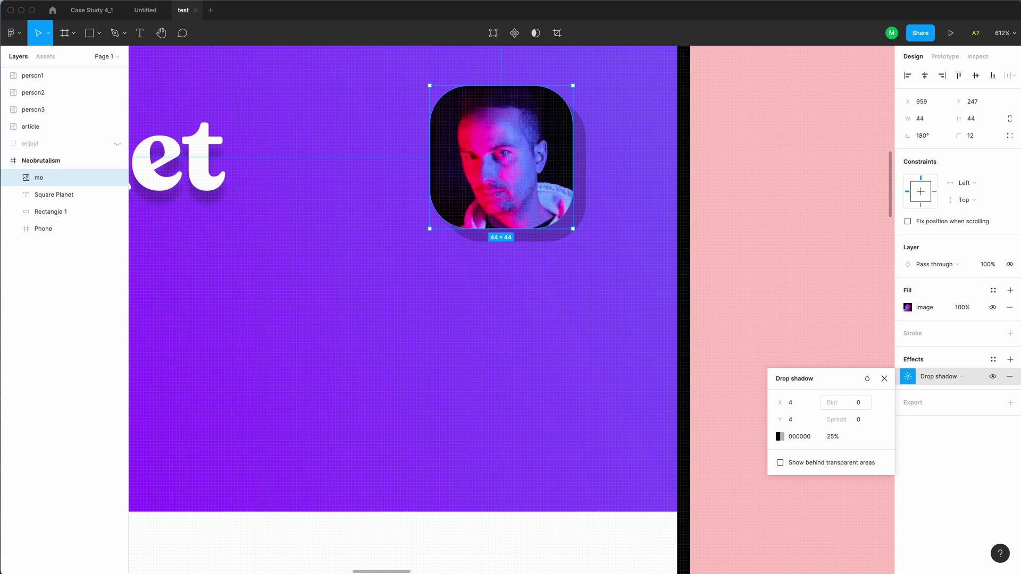
pyautogui.click(792, 402)
pyautogui.write('2')
pyautogui.click(795, 420)
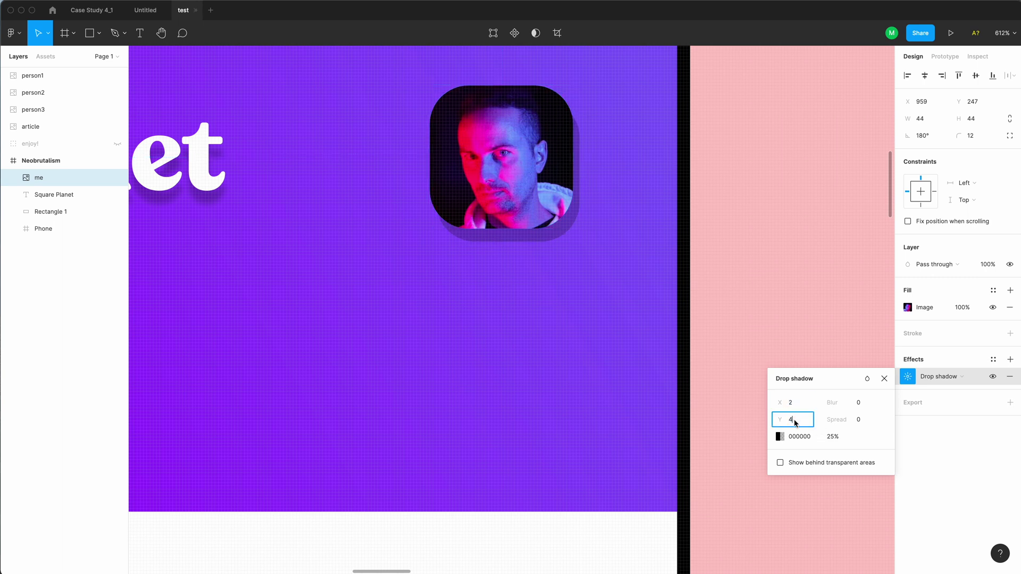
pyautogui.write('2')
pyautogui.press('Tab')
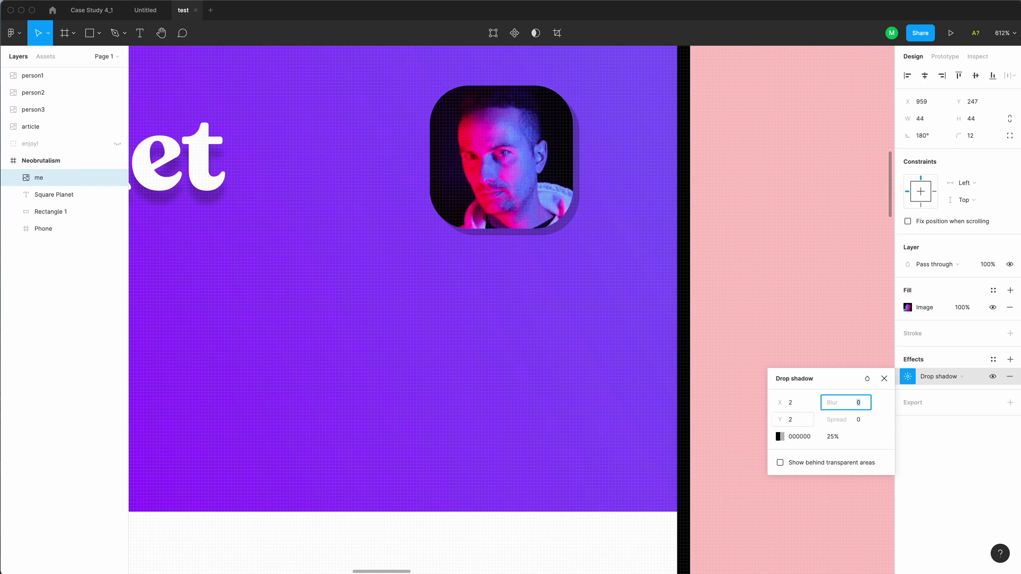
pyautogui.click(834, 437)
pyautogui.write('100')
pyautogui.press('Return')
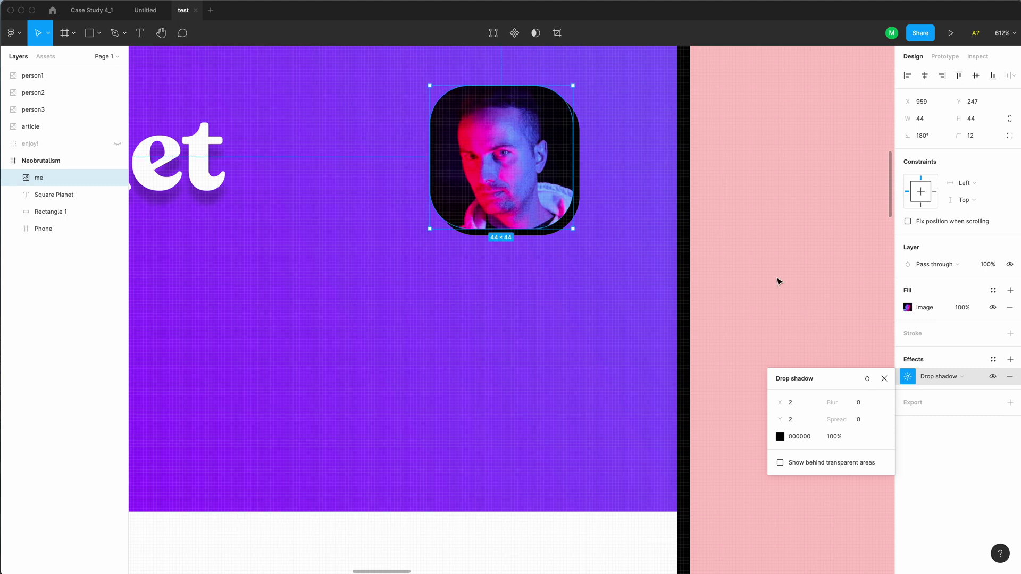
# Colour the avatar's shadow dark purple 150925, sampled from the photo
pyautogui.click(780, 436)
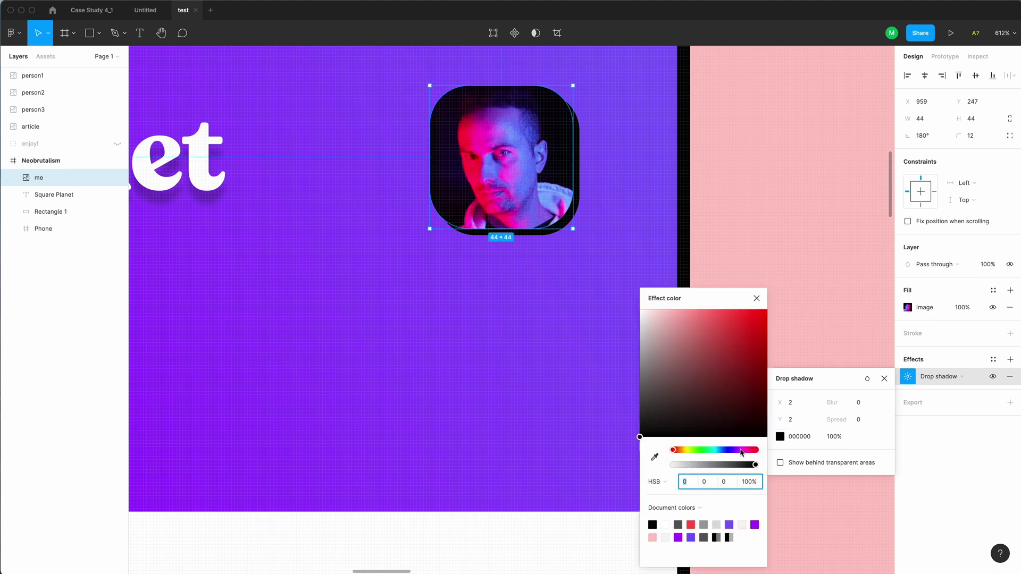
pyautogui.click(653, 457)
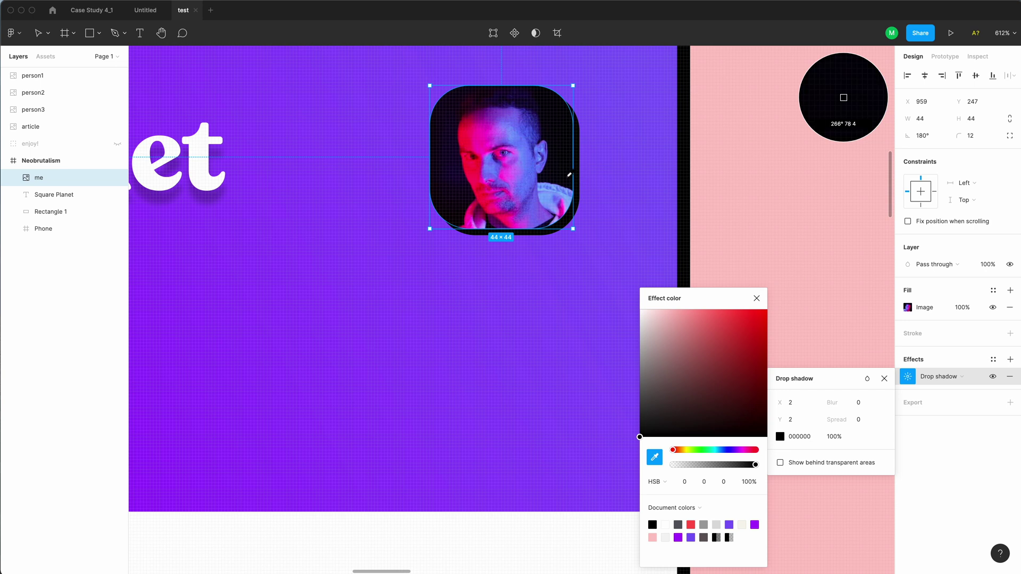
pyautogui.click(843, 98)
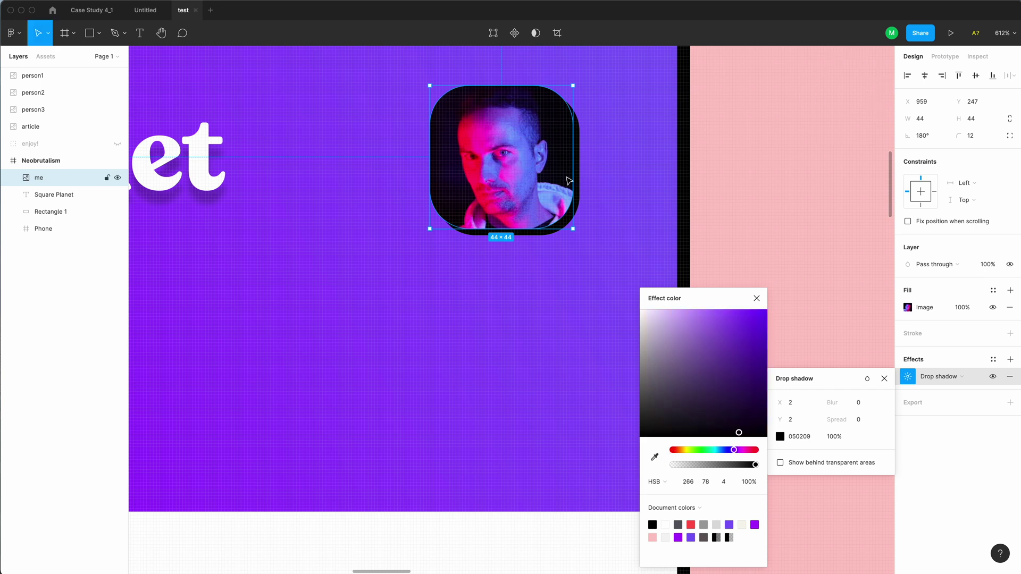
pyautogui.moveTo(739, 432); pyautogui.dragTo(736, 423)
pyautogui.click(743, 249)
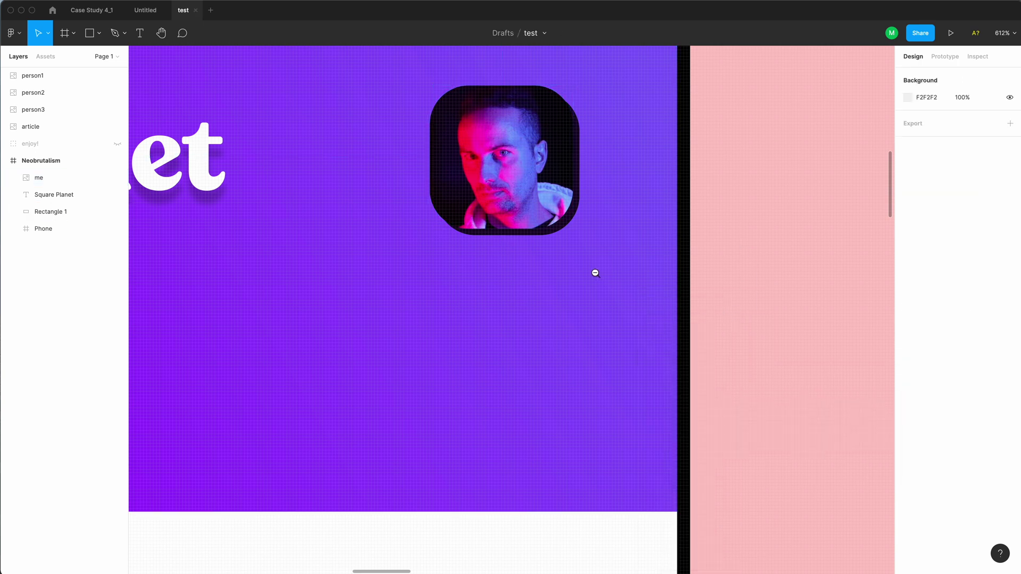
pyautogui.scroll(-10, 595, 273)
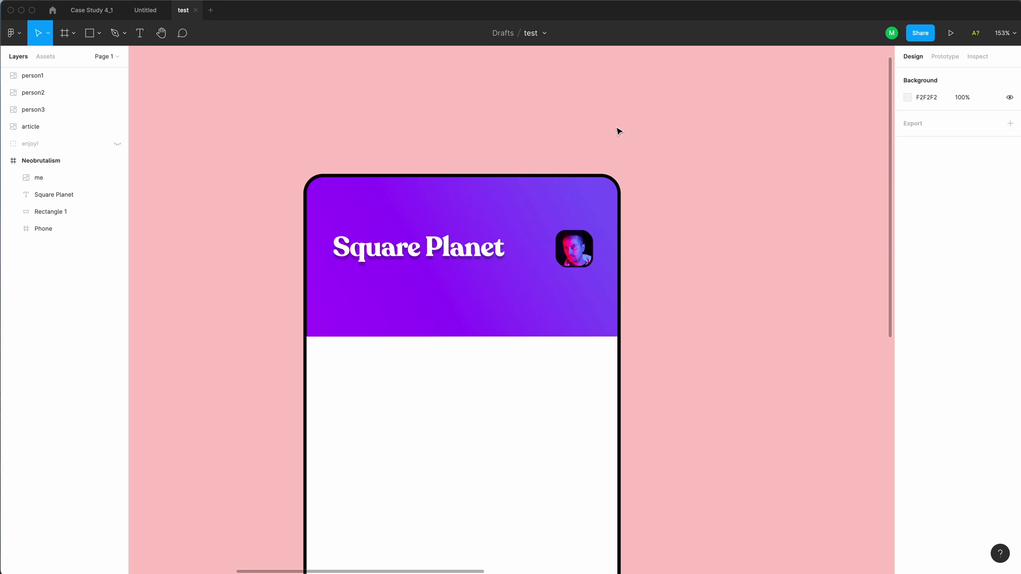
# Add a white 'Hello, <first name>' greeting below the title in Plus Jakarta Sans
pyautogui.scroll(-5, 624, 232)
pyautogui.scroll(5, 532, 267)
pyautogui.press('t')
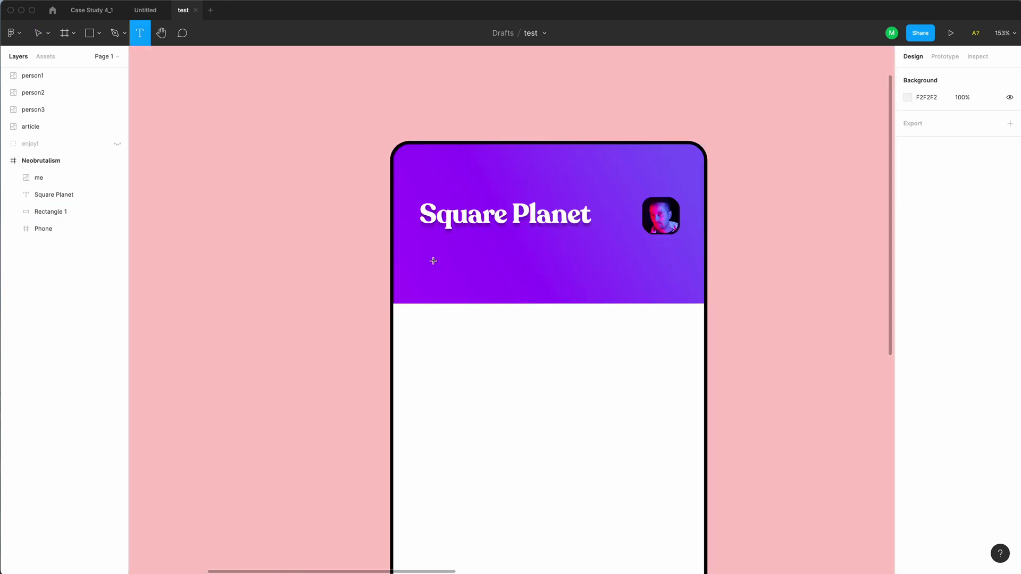
pyautogui.click(434, 261)
pyautogui.write('Hello, Michal')
pyautogui.press('Escape')
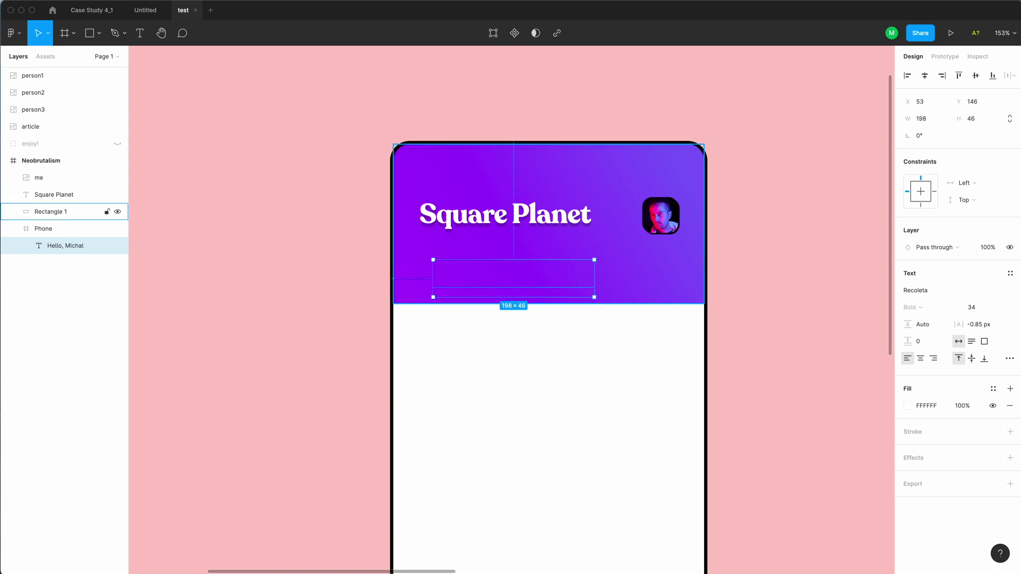
pyautogui.click(909, 291)
pyautogui.write('Plus Jakarta Sans')
pyautogui.press('Return')
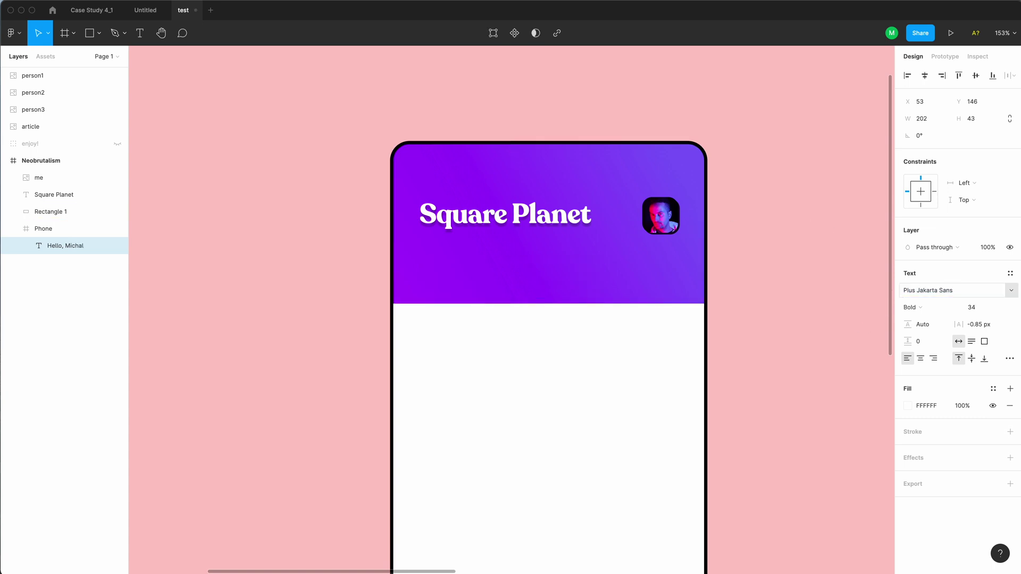
# Move the greeting layer out of Phone and lock the Phone frame
pyautogui.moveTo(77, 246); pyautogui.dragTo(48, 226)
pyautogui.click(50, 245)
pyautogui.rightClick(53, 245)
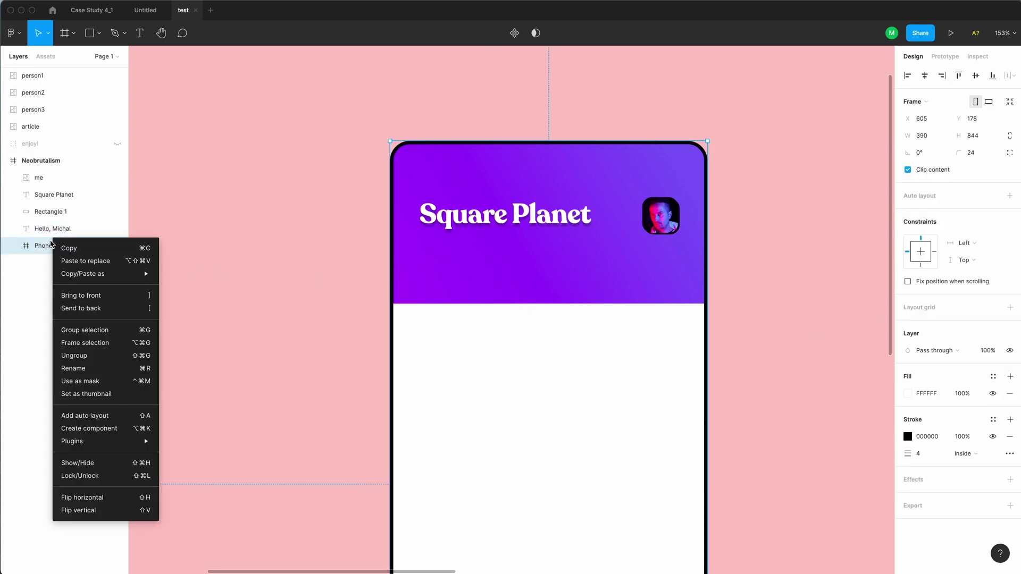
pyautogui.click(101, 476)
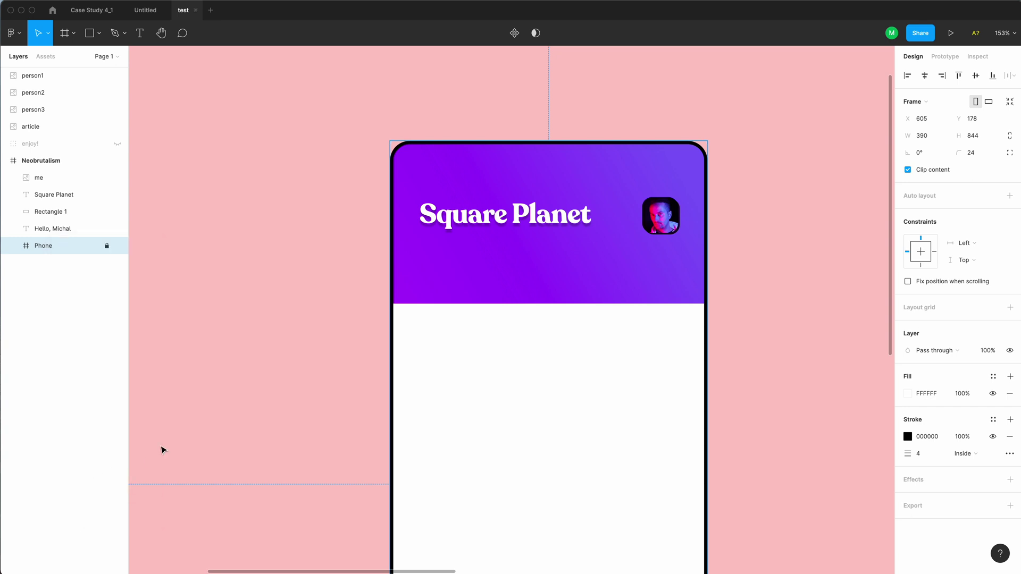
# Set the greeting to Medium weight, size 22, and align it under Square Planet
pyautogui.click(34, 225)
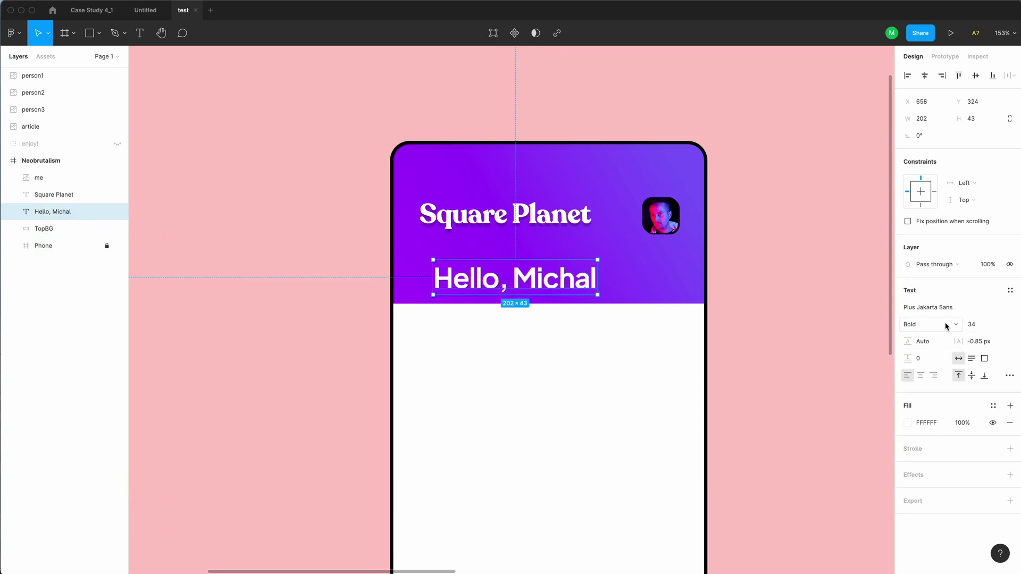
pyautogui.click(947, 326)
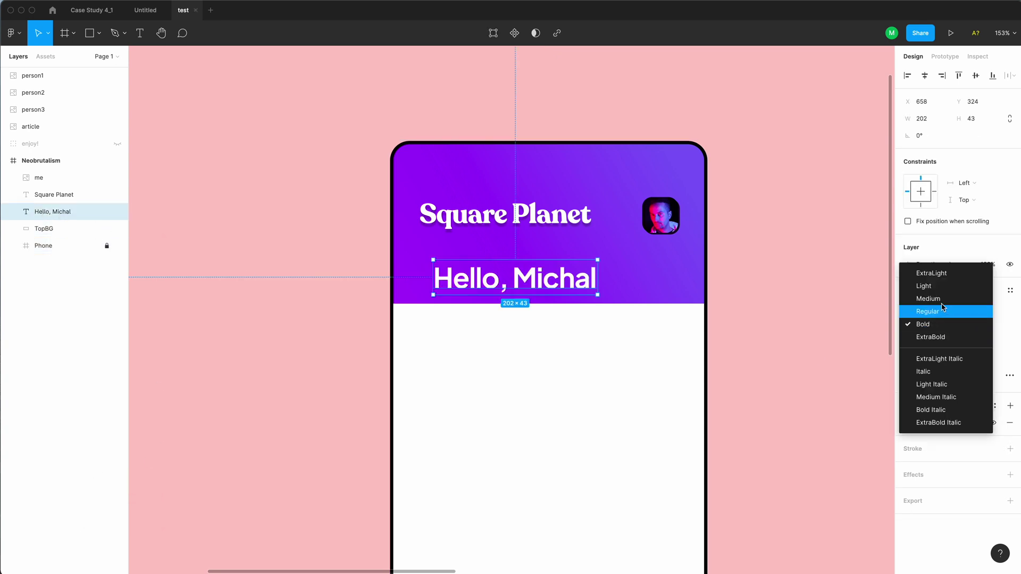
pyautogui.click(946, 311)
pyautogui.click(981, 325)
pyautogui.write('22')
pyautogui.press('Return')
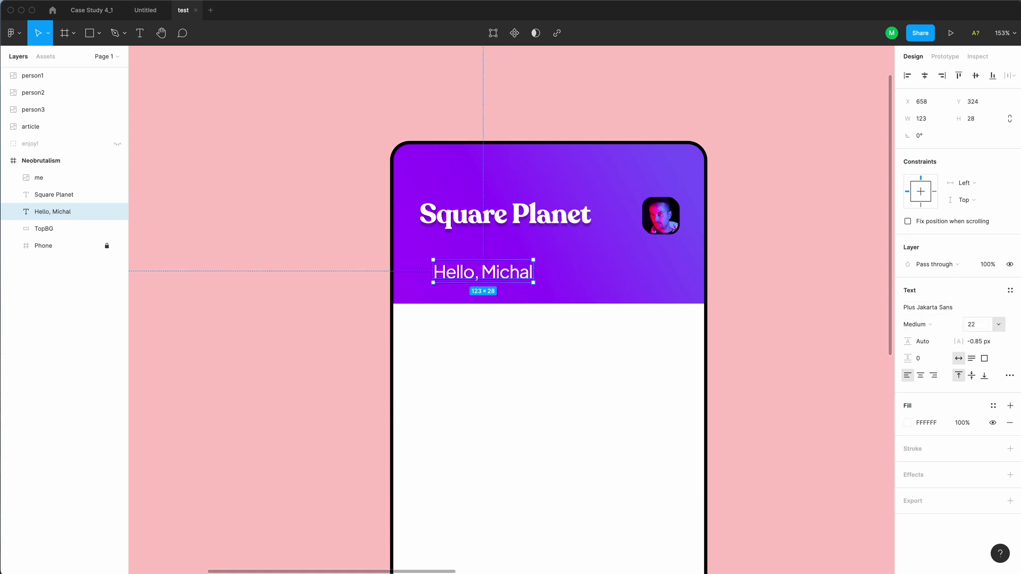
pyautogui.moveTo(499, 277); pyautogui.dragTo(487, 253)
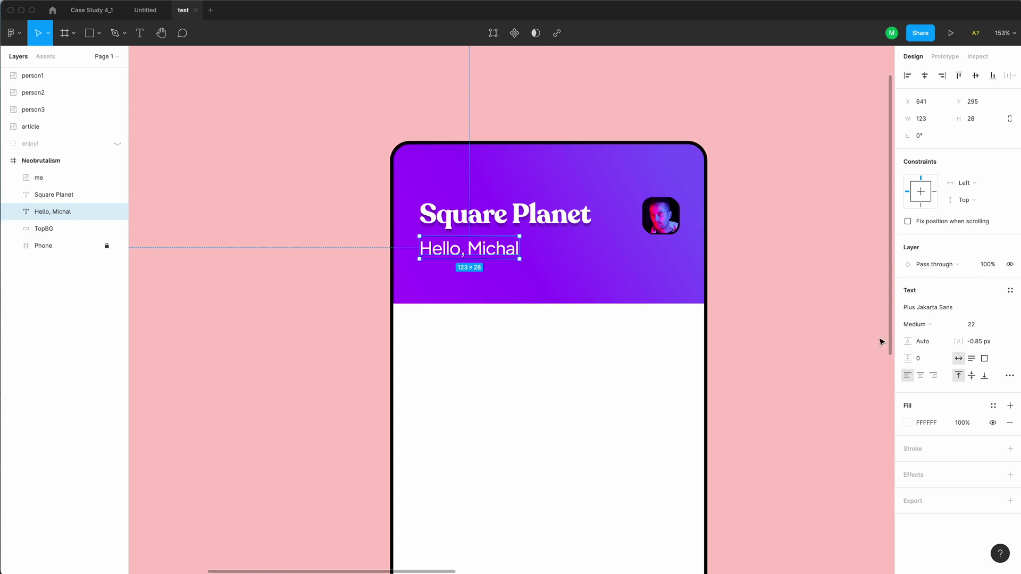
pyautogui.click(415, 317)
# Draw a 318×50 rectangle centred across the header's bottom edge, below the greeting
pyautogui.press('r')
pyautogui.moveTo(419, 278)
pyautogui.mouseDown()
pyautogui.moveTo(454, 306)
pyautogui.moveTo(559, 331)
pyautogui.moveTo(680, 332)
pyautogui.mouseUp()
pyautogui.press('alt')
pyautogui.press('Right')
pyautogui.press('Right')
pyautogui.press('super+Left')
pyautogui.press('super+Left')
pyautogui.press('alt')
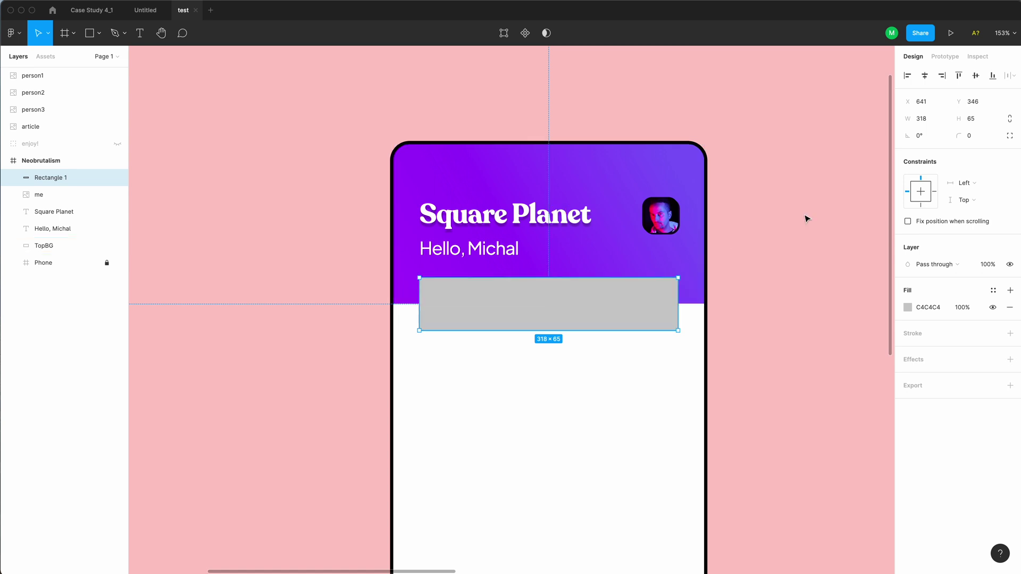
pyautogui.click(975, 125)
pyautogui.write('50')
pyautogui.press('Return')
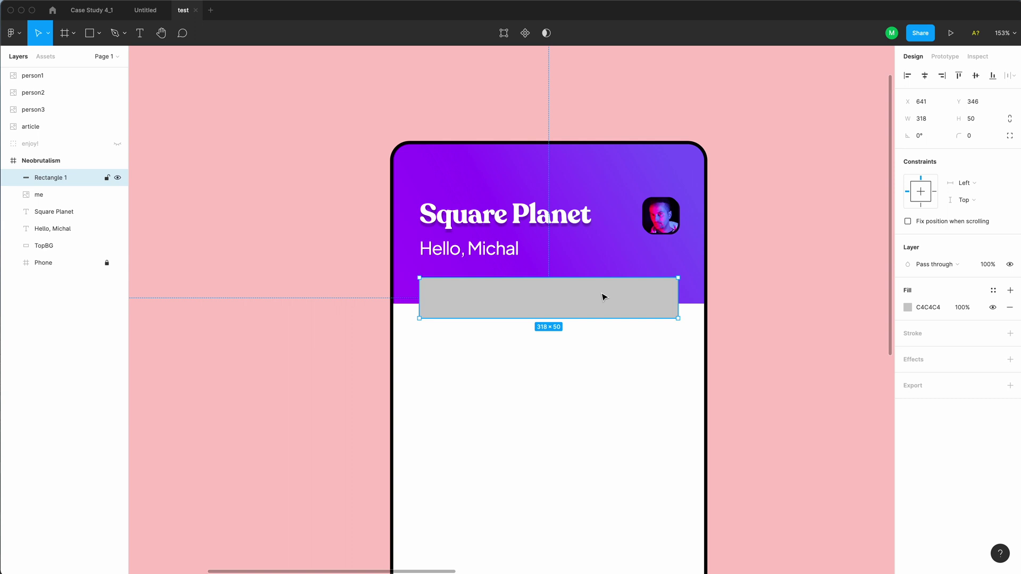
pyautogui.moveTo(579, 296); pyautogui.dragTo(580, 302)
# Round the rectangle's corners to 8 px and make its fill white FFFFFF
pyautogui.click(957, 136)
pyautogui.write('4')
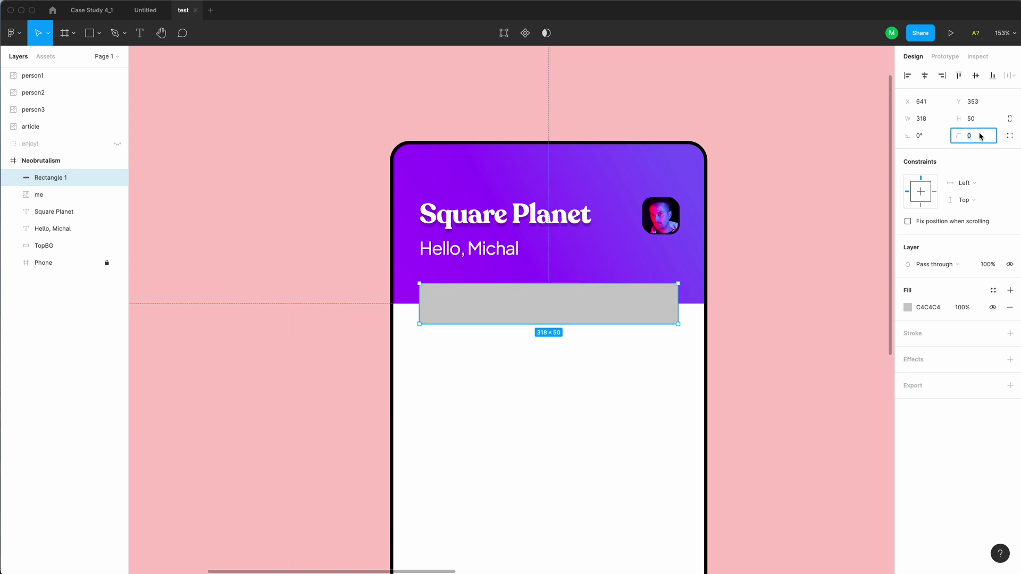
pyautogui.press('Return')
pyautogui.click(982, 139)
pyautogui.press('Return')
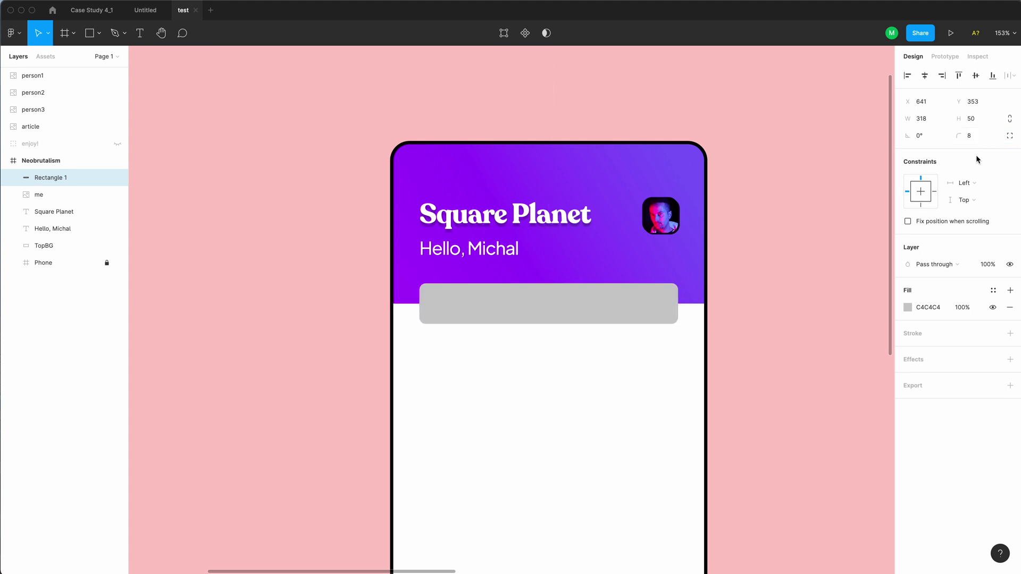
pyautogui.click(907, 308)
pyautogui.moveTo(782, 340); pyautogui.dragTo(762, 307)
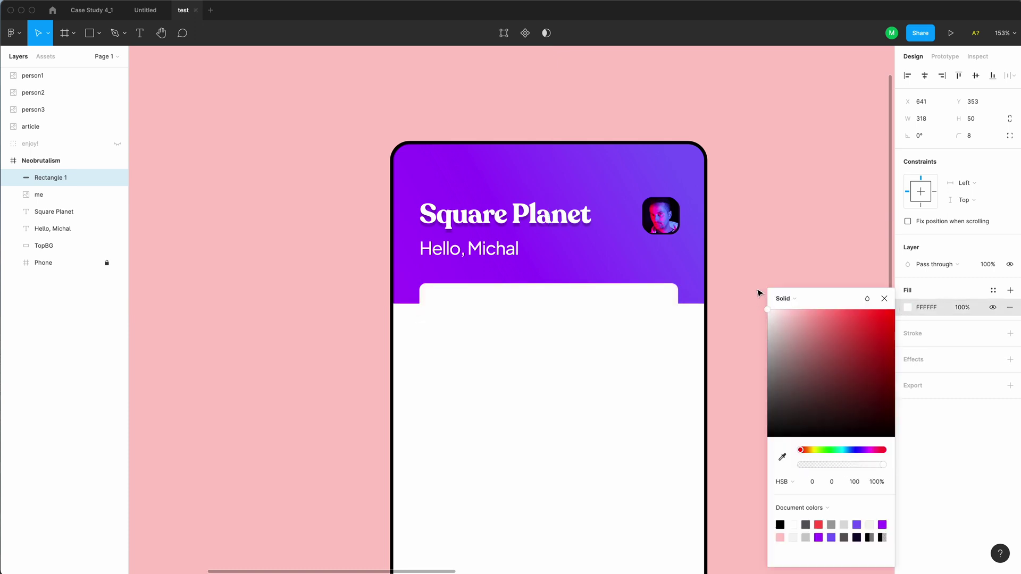
pyautogui.click(785, 207)
# Give the search box a 2 px black border
pyautogui.click(563, 297)
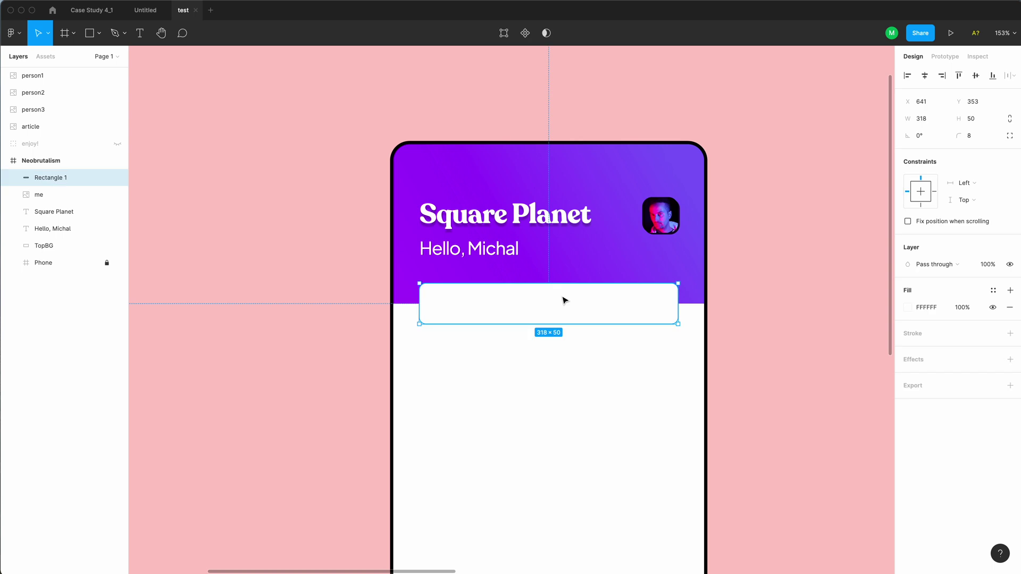
pyautogui.click(915, 336)
pyautogui.click(923, 368)
pyautogui.write('2')
pyautogui.press('Tab')
pyautogui.click(832, 371)
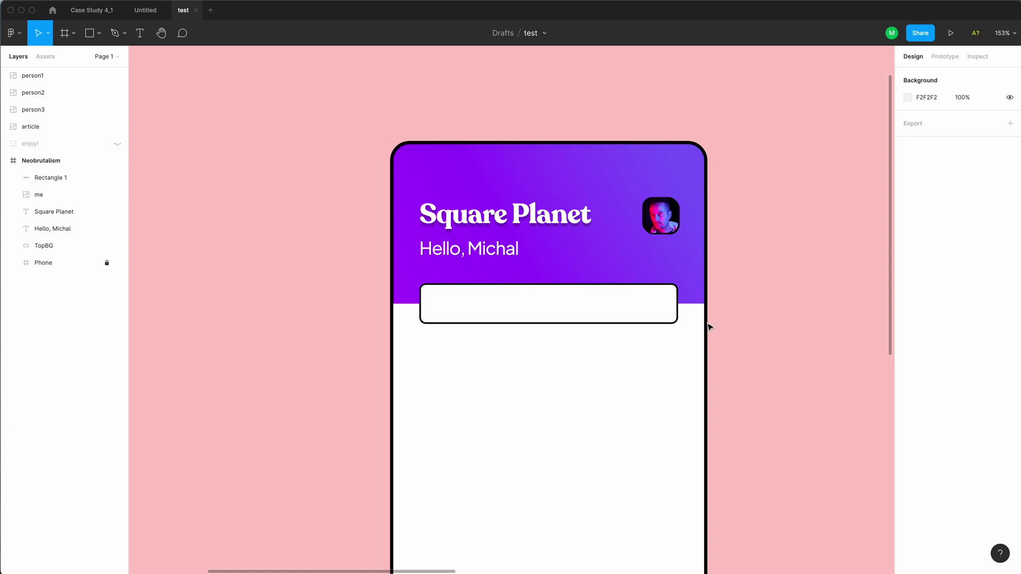
# Add a drop shadow effect to the search box rectangle
pyautogui.click(677, 323)
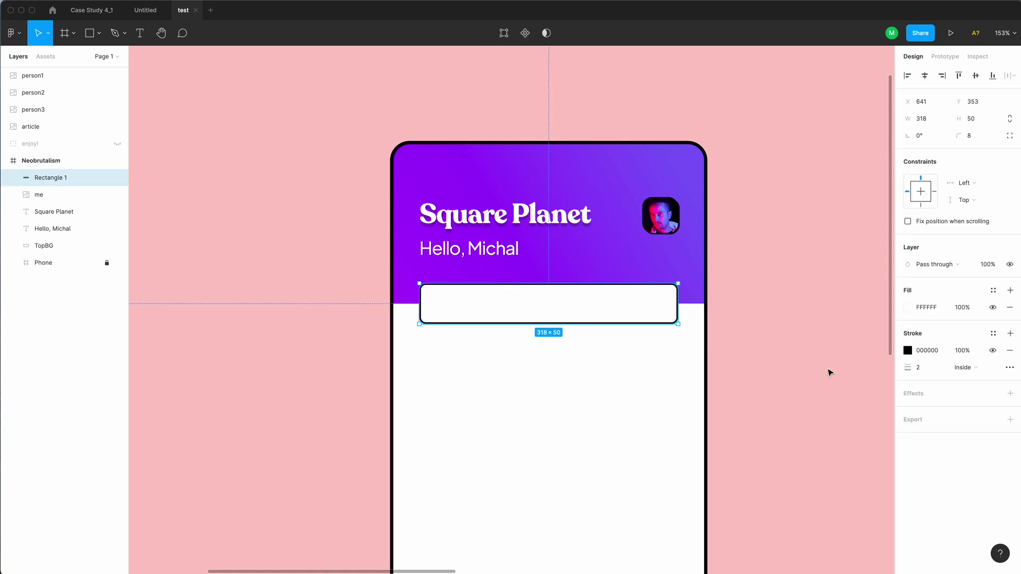
pyautogui.click(955, 397)
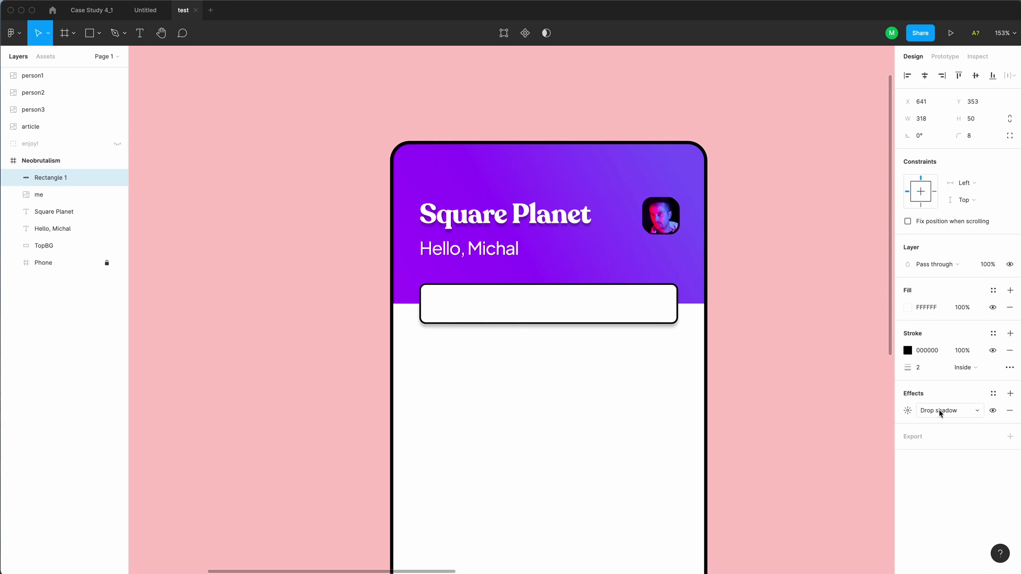
pyautogui.click(941, 411)
pyautogui.click(908, 410)
pyautogui.click(908, 410)
# Set the shadow to X 2, Y 2, blur 0 and 100% opacity
pyautogui.write('2')
pyautogui.press('Tab')
pyautogui.write('2')
pyautogui.press('Tab')
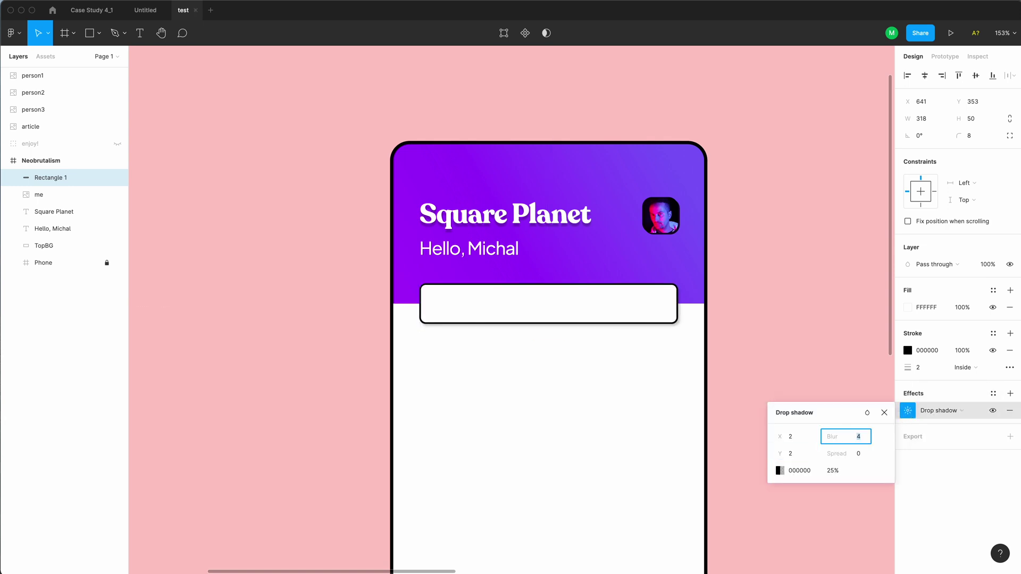
pyautogui.press('Return')
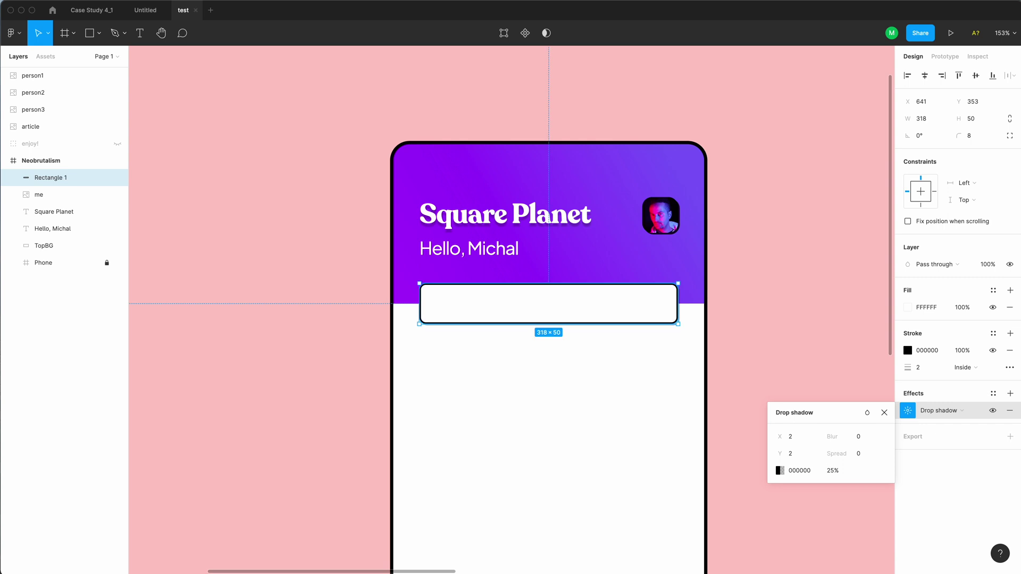
pyautogui.click(833, 471)
pyautogui.write('100')
pyautogui.press('Return')
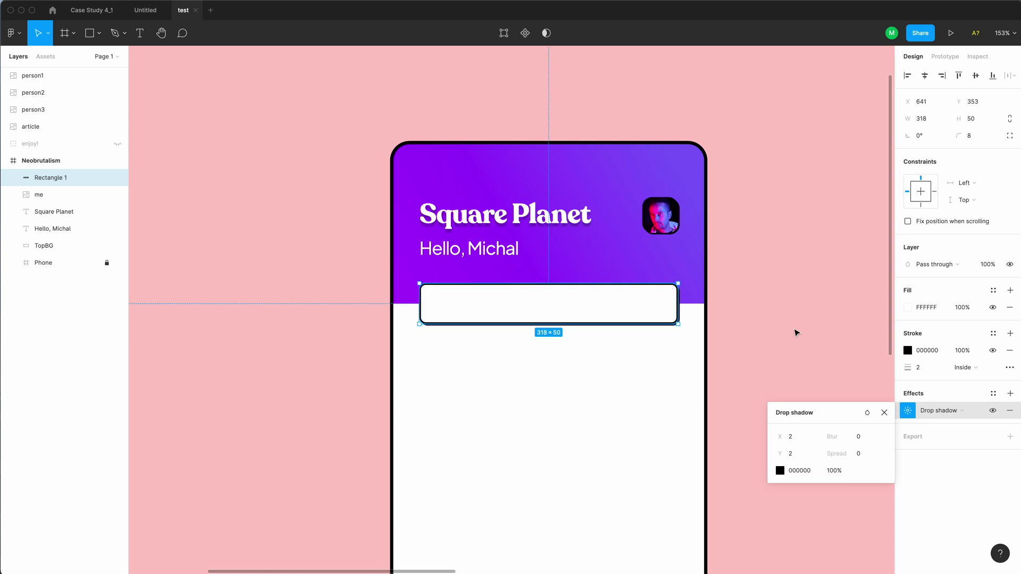
pyautogui.click(800, 313)
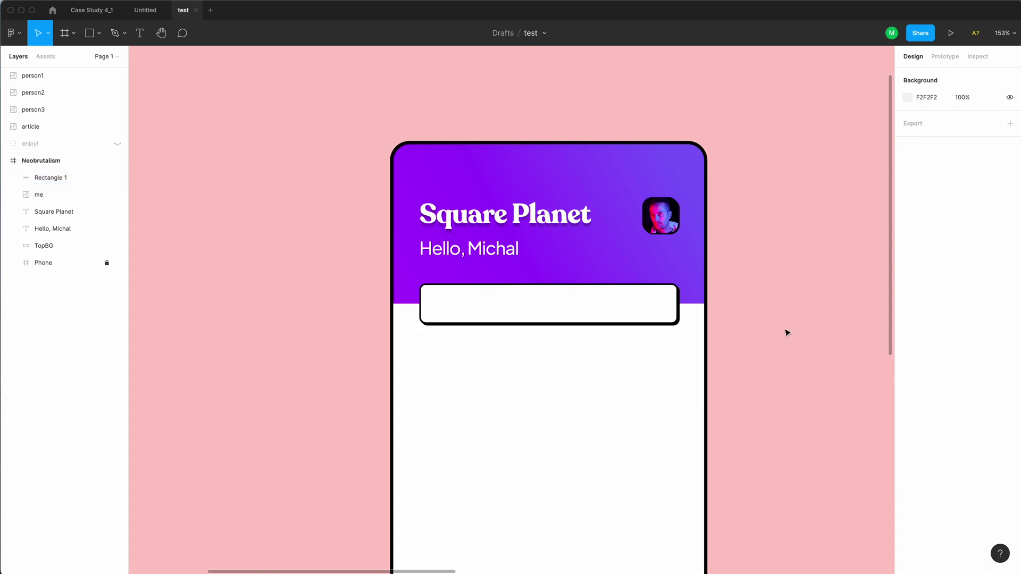
# Add the text 'What are you looking for?' inside the search box
pyautogui.click(476, 310)
pyautogui.press('t')
pyautogui.click(488, 303)
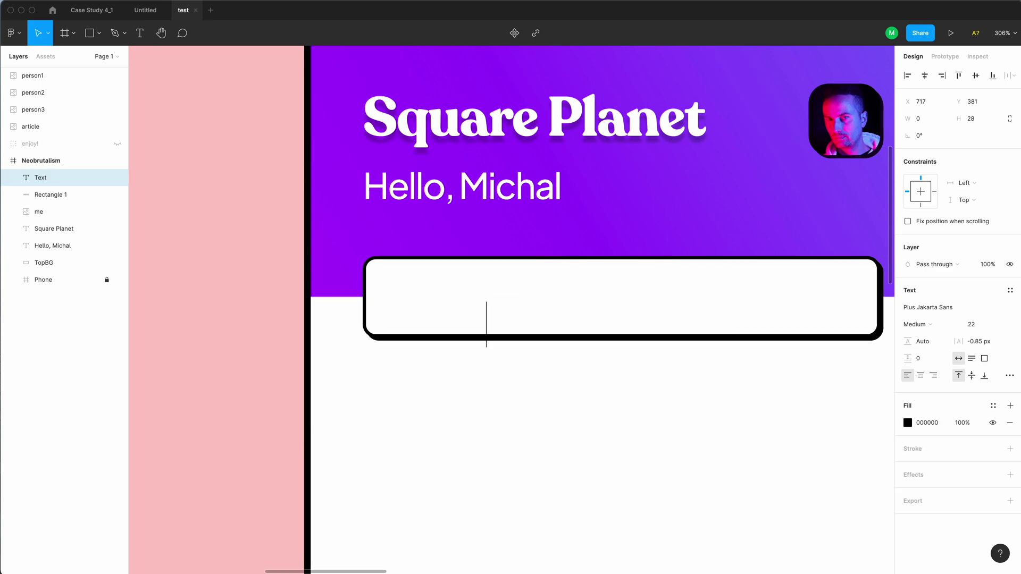
pyautogui.write('What are you l')
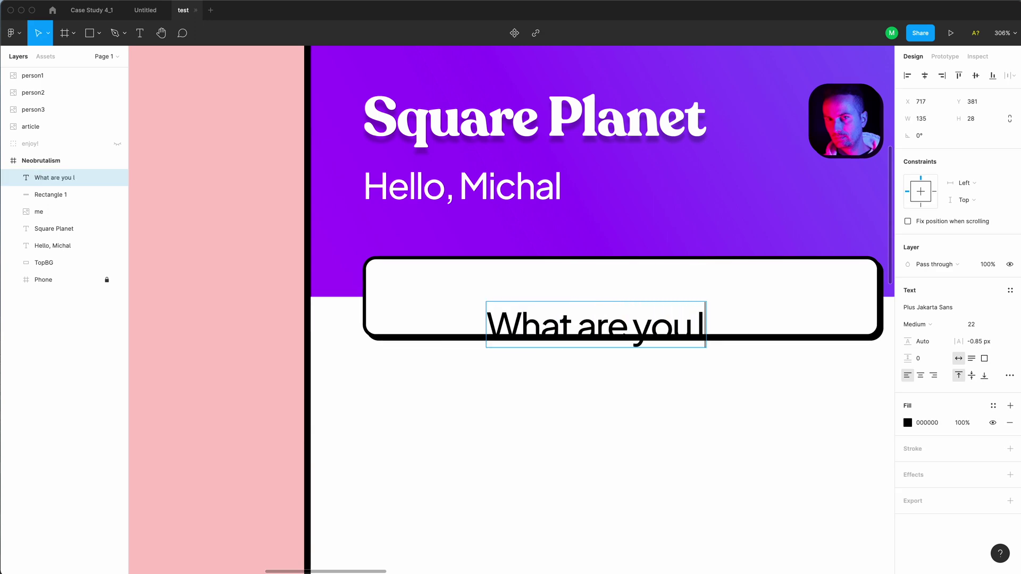
pyautogui.write('ooking for?')
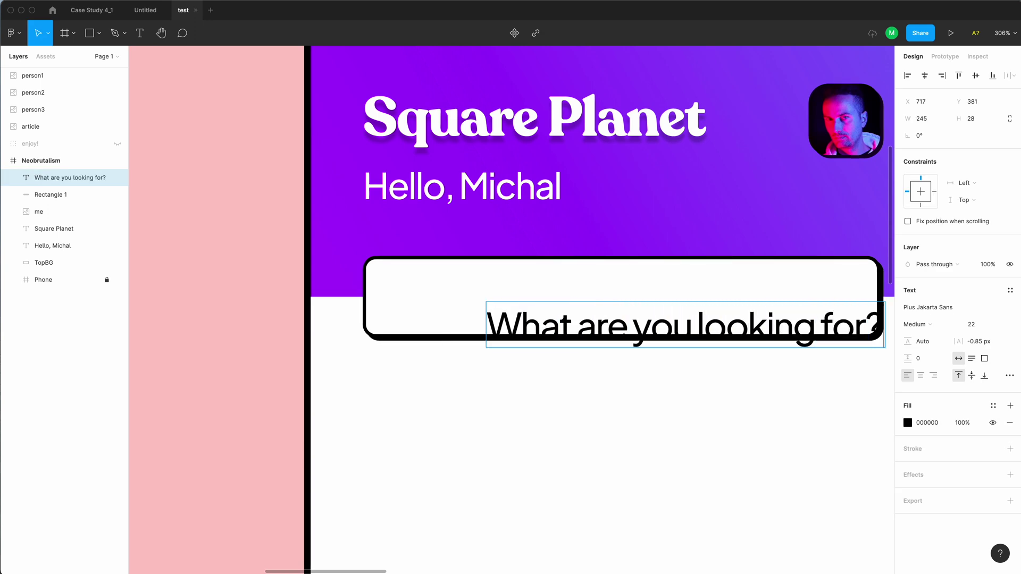
pyautogui.press('Escape')
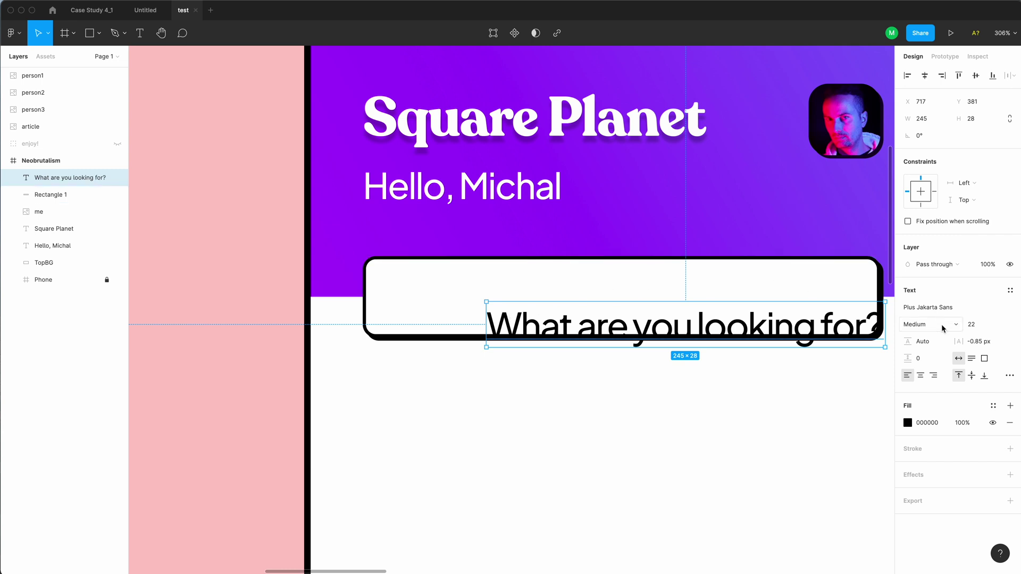
# Set the placeholder to font size 17 and centre it vertically in the box
pyautogui.click(969, 326)
pyautogui.write('17')
pyautogui.press('Return')
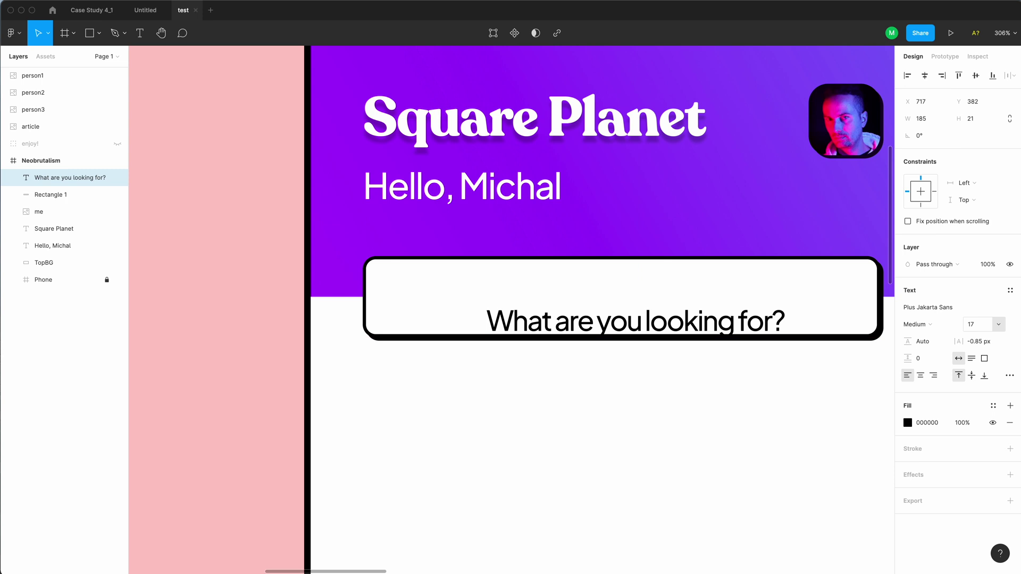
pyautogui.press('Down')
pyautogui.moveTo(671, 323); pyautogui.dragTo(671, 300)
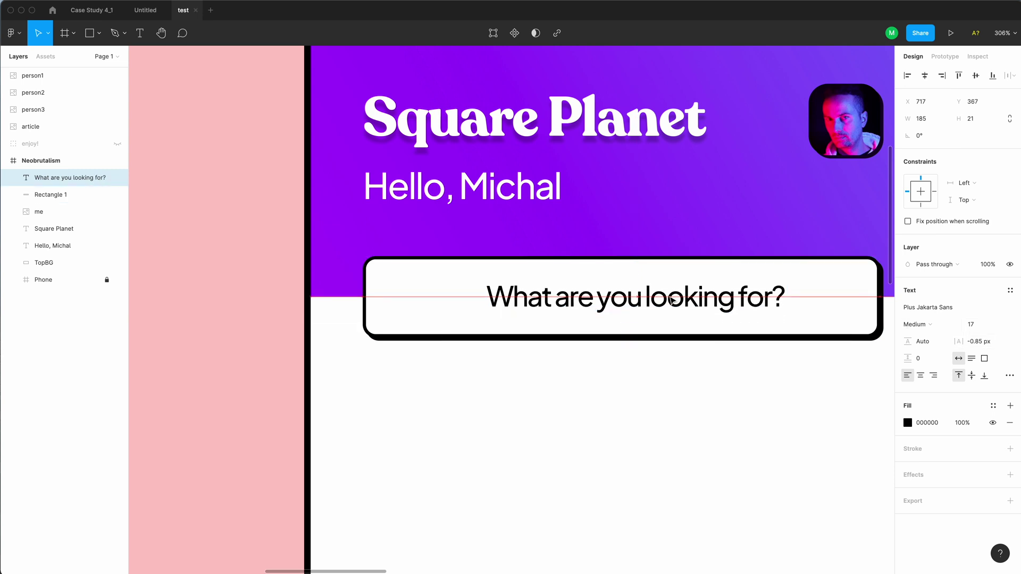
pyautogui.click(612, 383)
pyautogui.keyDown('alt'); pyautogui.click(612, 384); pyautogui.keyUp('alt')
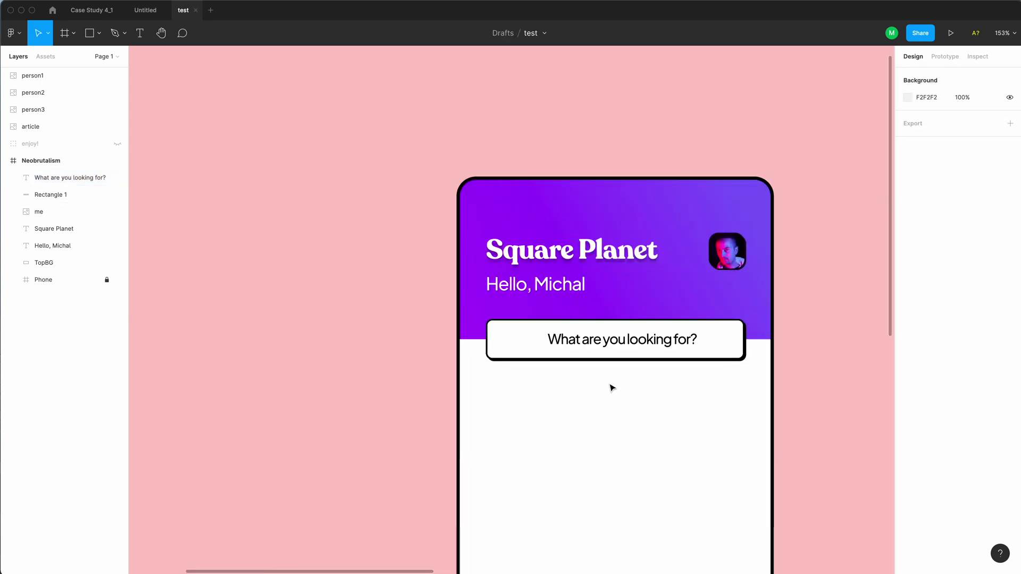
pyautogui.click(606, 341)
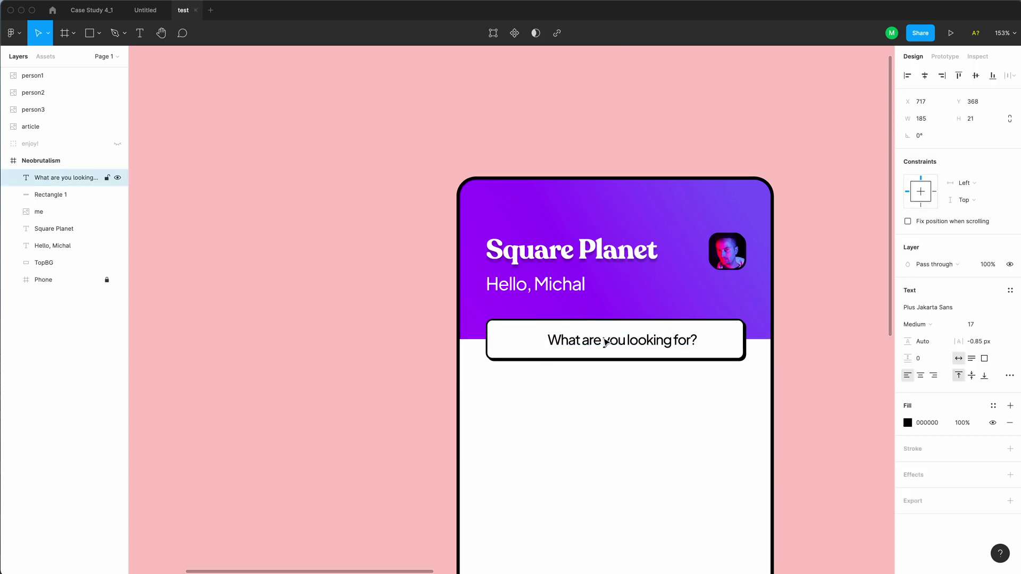
# Place 16×16 spacer squares above and below the placeholder text
pyautogui.click(562, 337)
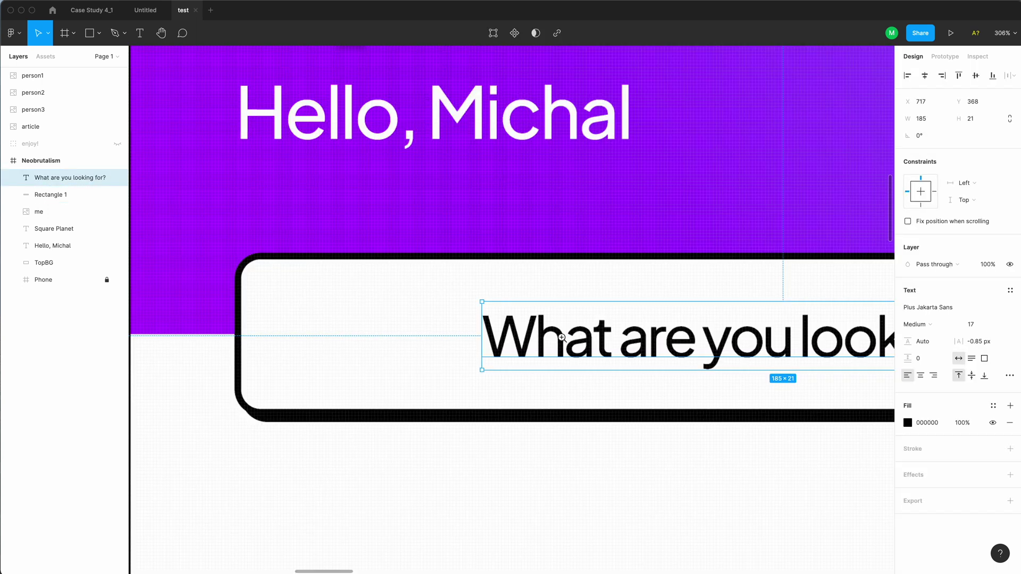
pyautogui.click(472, 342)
pyautogui.press('r')
pyautogui.moveTo(504, 180); pyautogui.dragTo(606, 276)
pyautogui.press('super+d')
pyautogui.moveTo(569, 244); pyautogui.dragTo(576, 440)
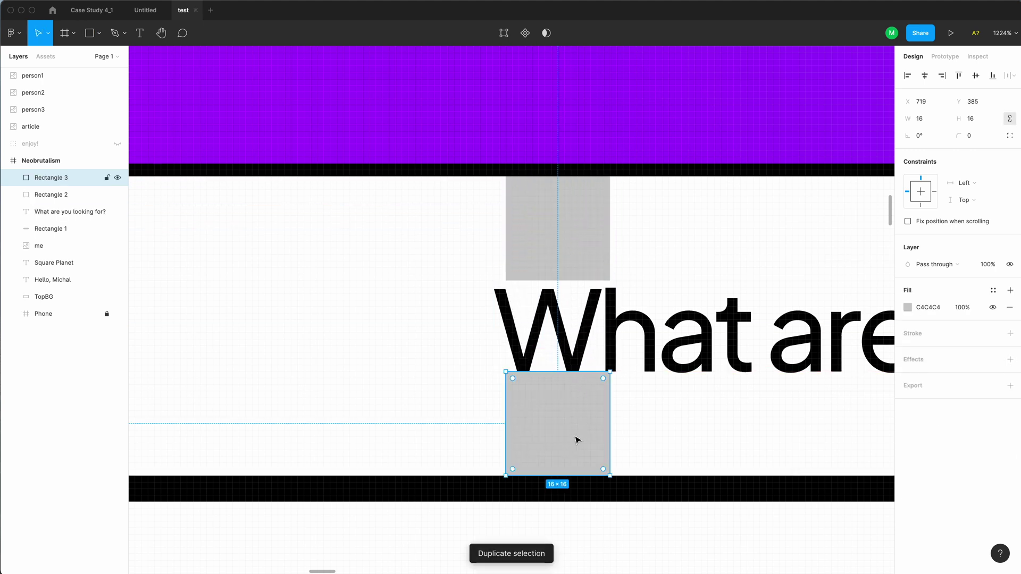
# Nudge the placeholder text to Y 368 and select both spacer squares
pyautogui.click(599, 349)
pyautogui.press('Up')
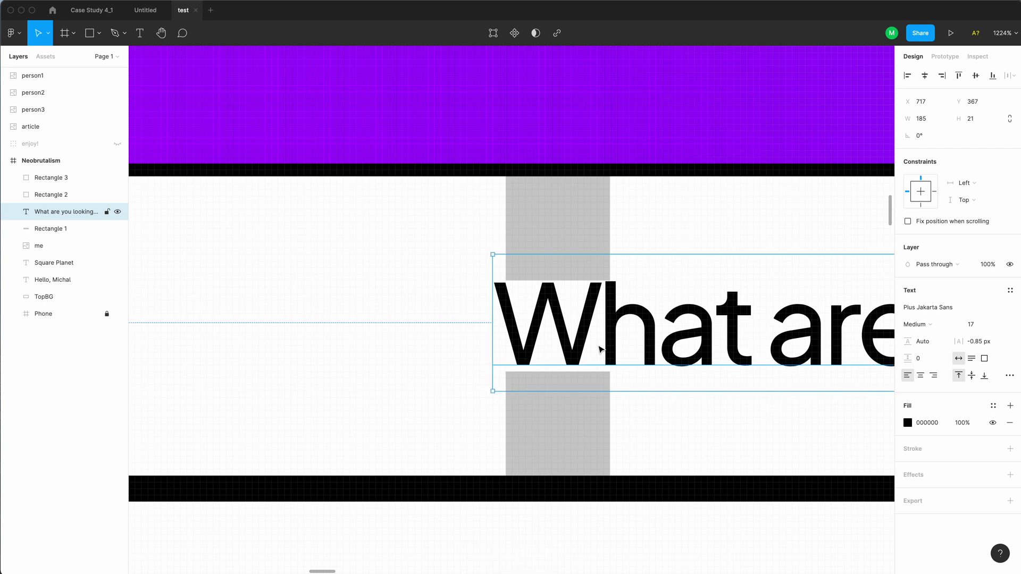
pyautogui.press('Down')
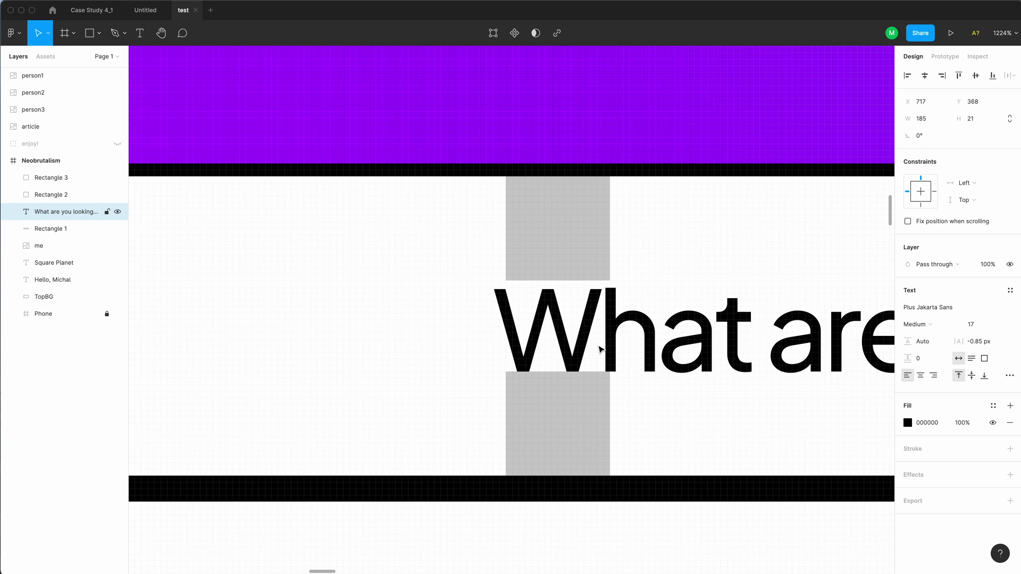
pyautogui.scroll(-5, 599, 349)
pyautogui.press('Up')
pyautogui.click(588, 366)
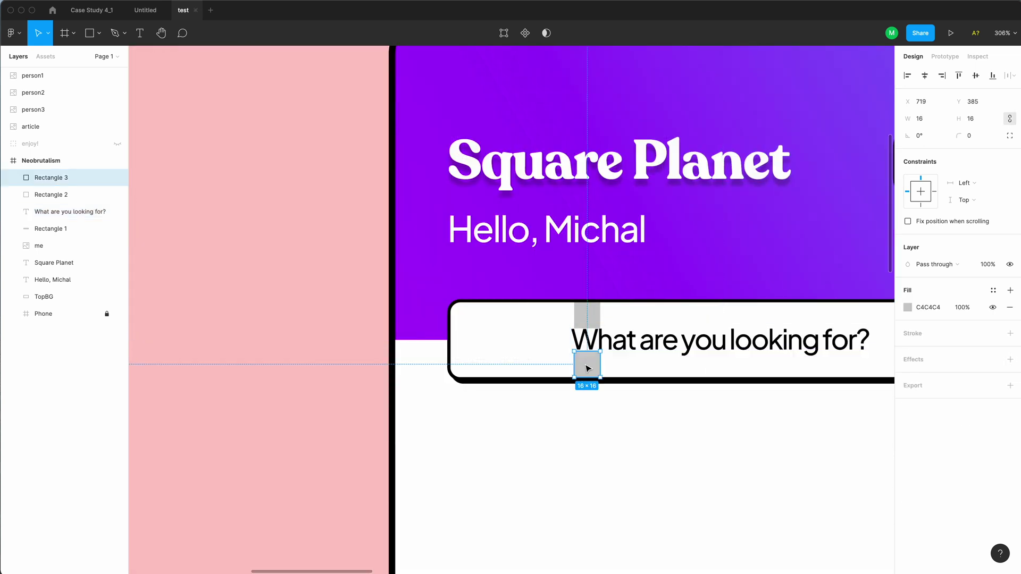
pyautogui.keyDown('shift'); pyautogui.click(592, 324); pyautogui.keyUp('shift')
# Delete the two spacer squares and reselect the search bar
pyautogui.press('Delete')
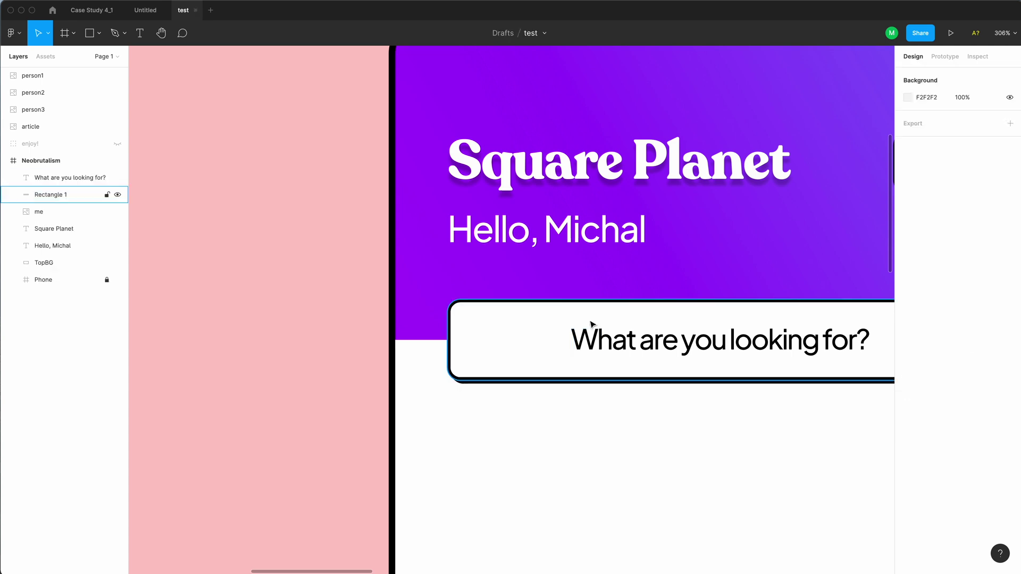
pyautogui.scroll(3, 508, 345)
pyautogui.click(483, 367)
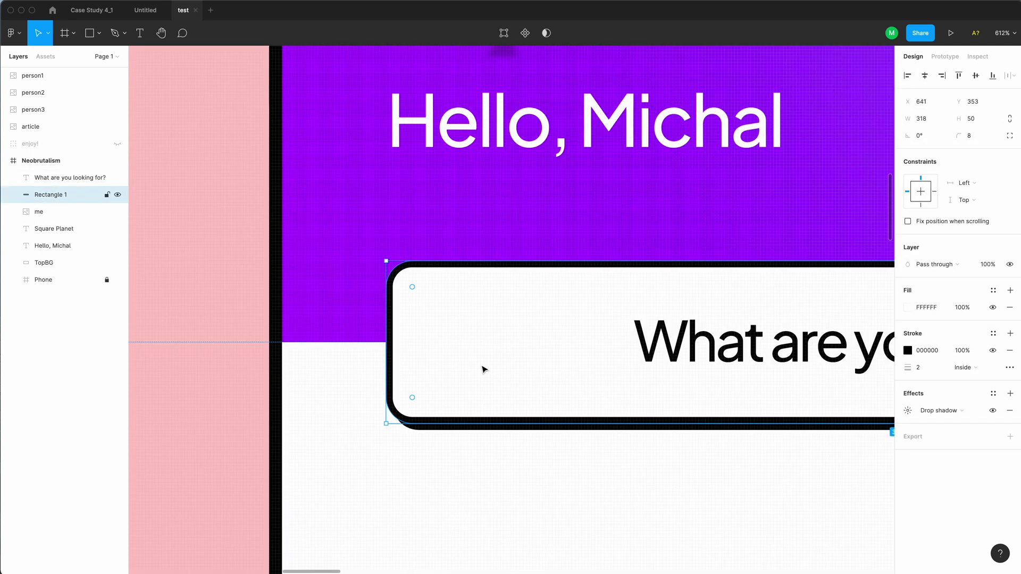
# Draw a 30×30 circle inset 10 px at the search bar's left end
pyautogui.press('o')
pyautogui.moveTo(431, 297)
pyautogui.mouseDown()
pyautogui.moveTo(501, 365)
pyautogui.moveTo(513, 392)
pyautogui.mouseUp()
pyautogui.press('alt')
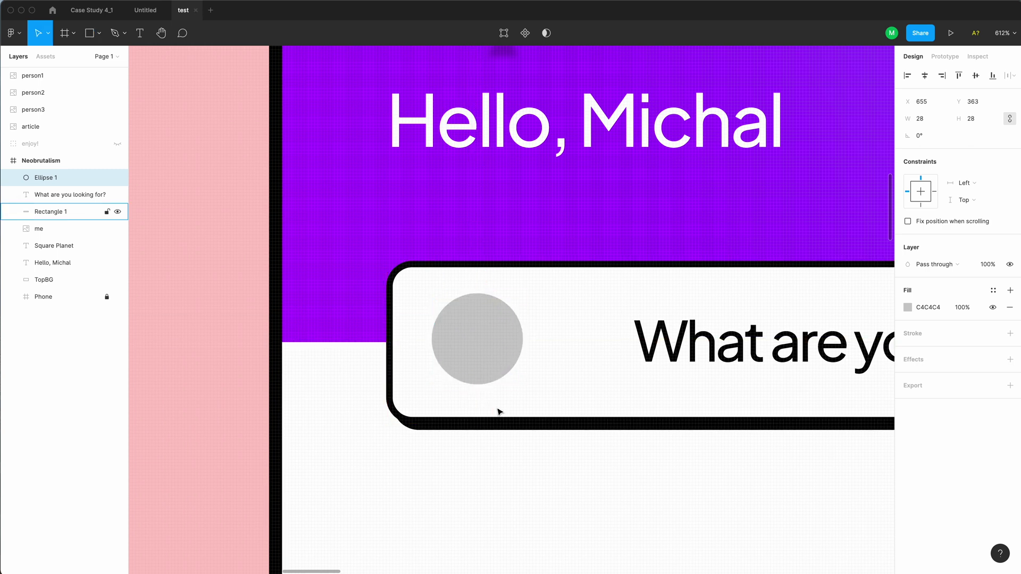
pyautogui.press('super+Up')
pyautogui.press('super+Right')
pyautogui.press('alt')
pyautogui.press('Left')
pyautogui.press('Left')
pyautogui.press('Left')
pyautogui.press('Left')
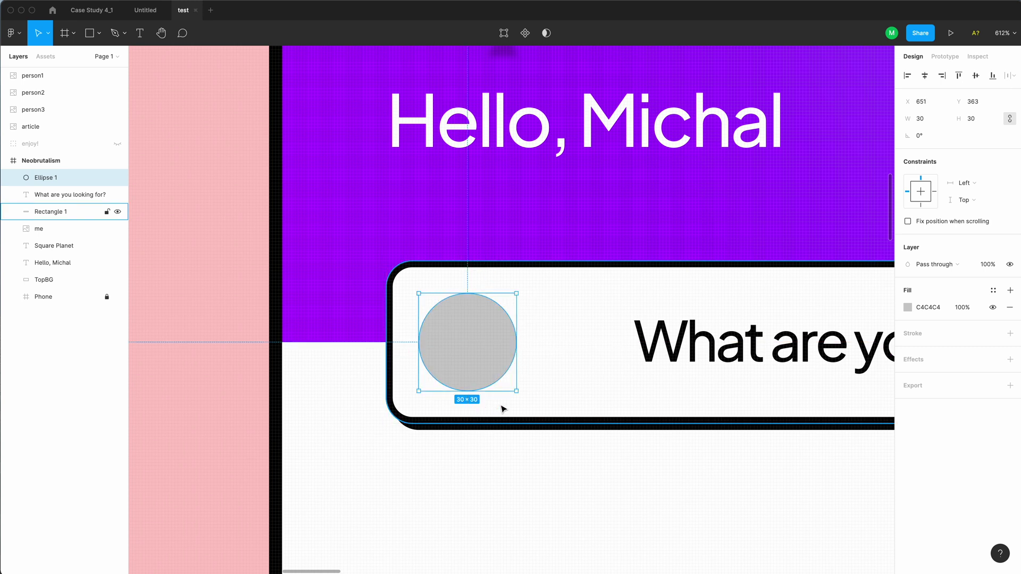
# Change the circle's grey fill to coral red EE7D6E at 100%
pyautogui.click(908, 308)
pyautogui.moveTo(860, 337); pyautogui.dragTo(849, 331)
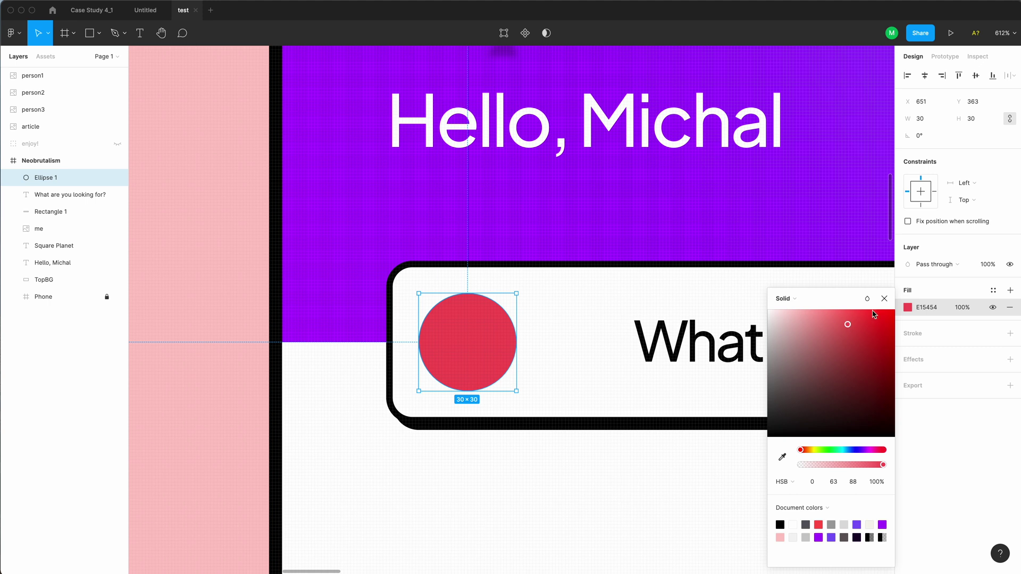
pyautogui.moveTo(874, 315); pyautogui.dragTo(895, 309)
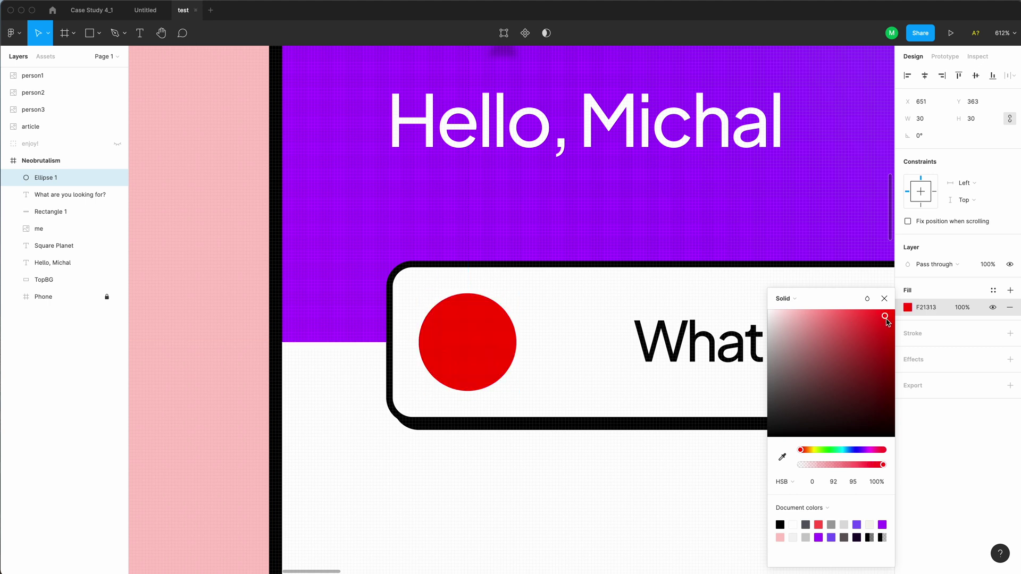
pyautogui.click(782, 314)
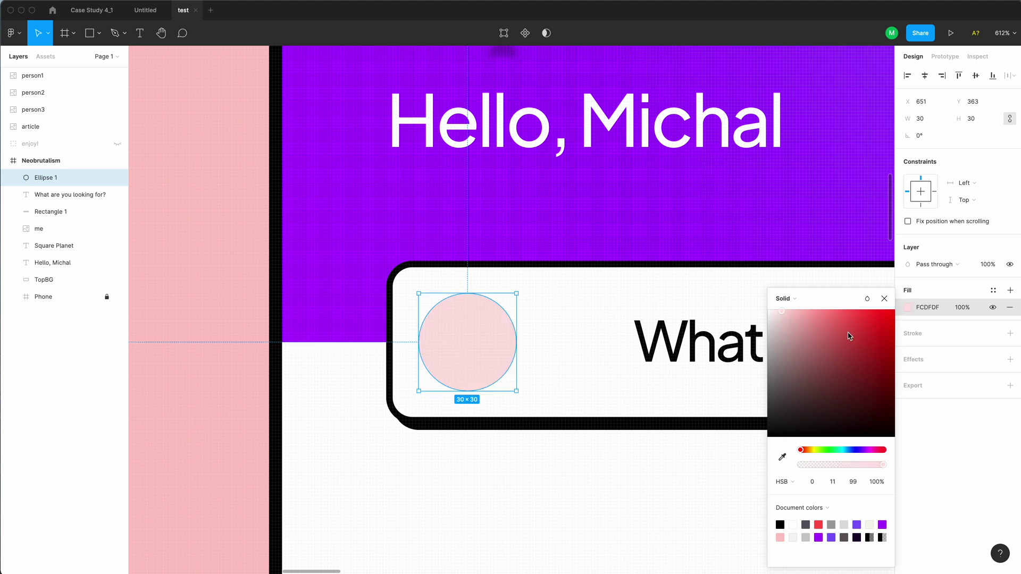
pyautogui.moveTo(789, 312); pyautogui.dragTo(837, 321)
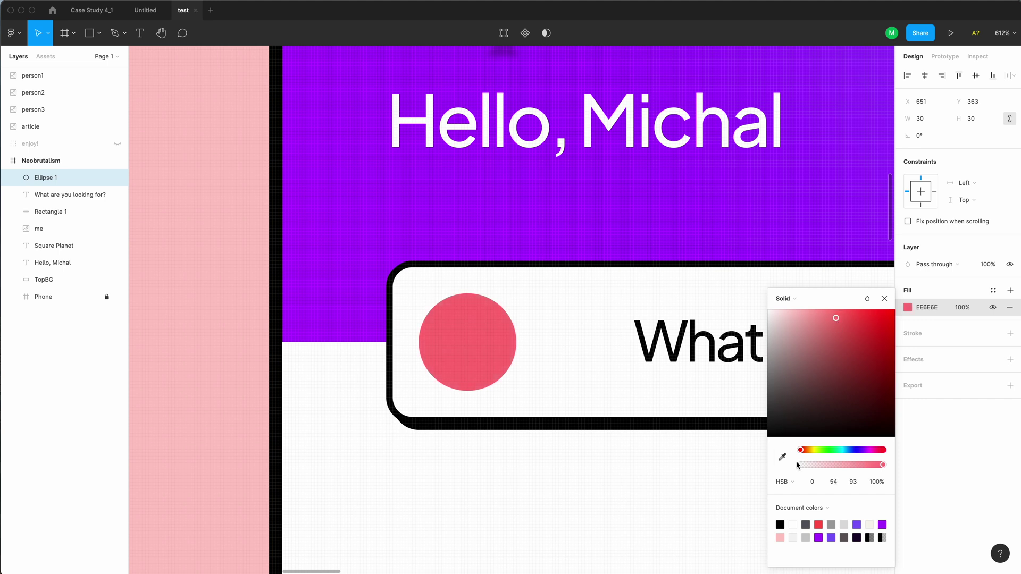
pyautogui.moveTo(803, 452); pyautogui.dragTo(802, 452)
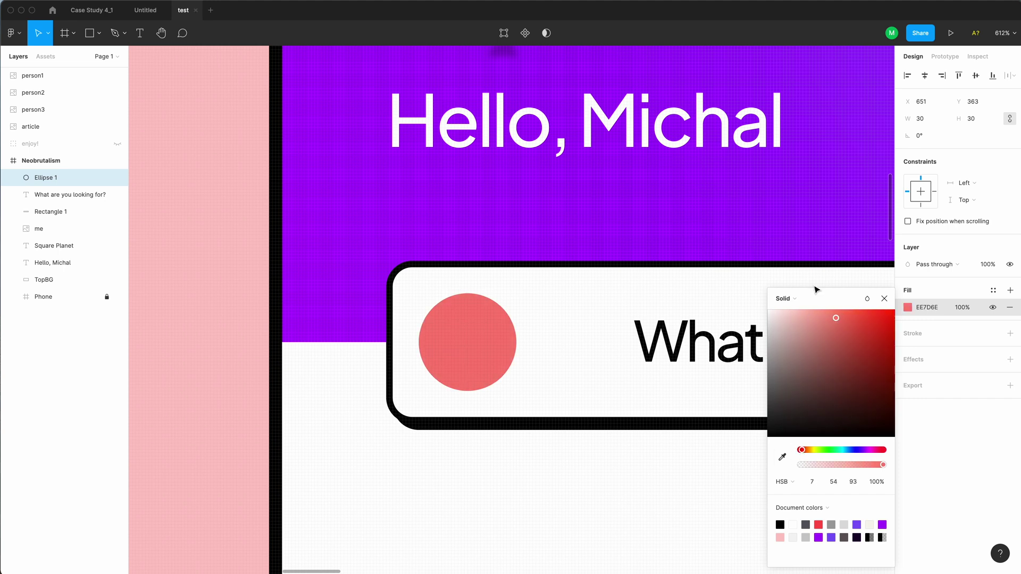
pyautogui.click(534, 452)
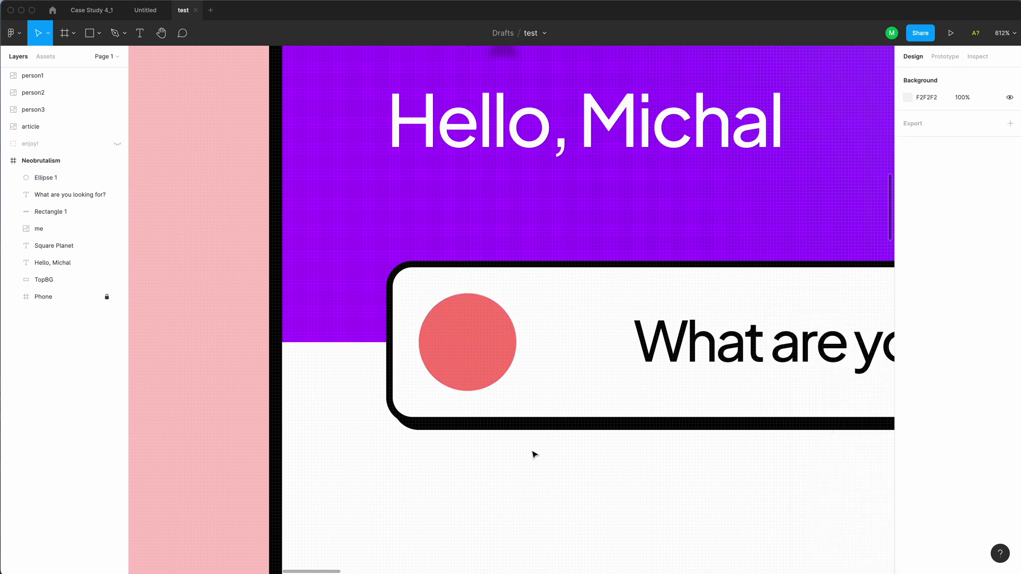
pyautogui.click(450, 367)
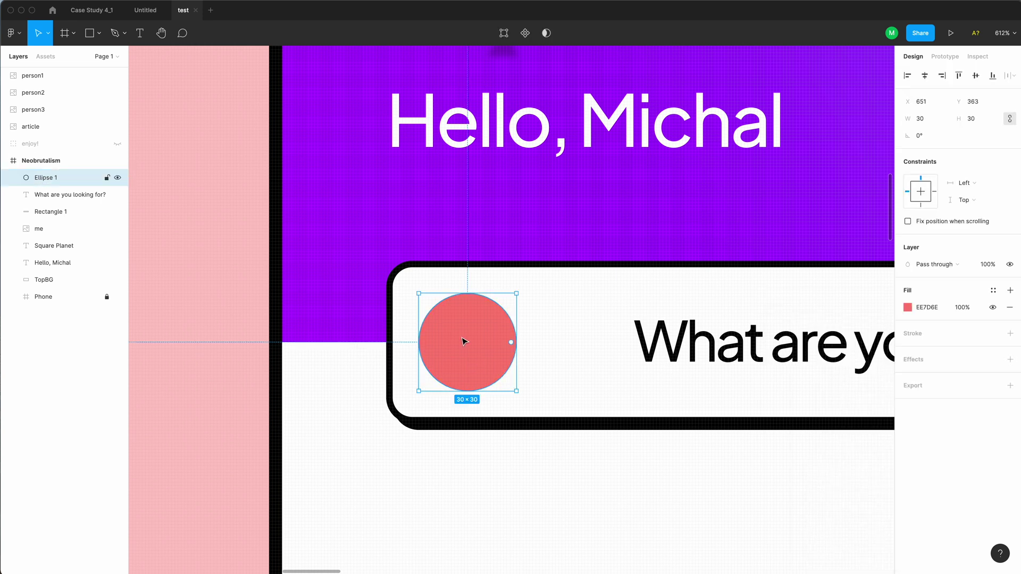
# Give the coral circle a 1 px black inside stroke and a 100%-opacity drop shadow
pyautogui.click(925, 337)
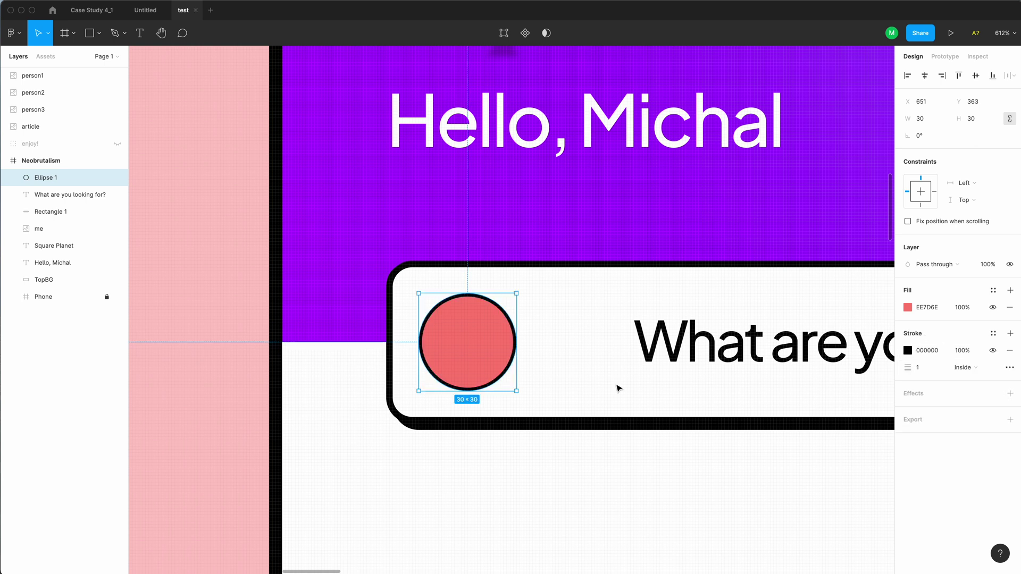
pyautogui.click(1011, 394)
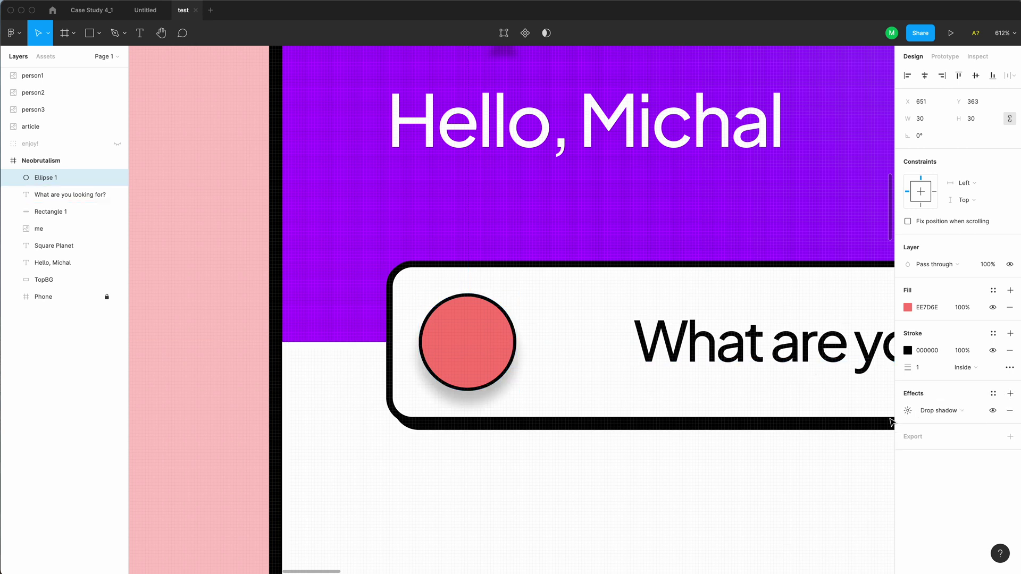
pyautogui.click(908, 410)
pyautogui.write('100')
pyautogui.press('Return')
pyautogui.press('Escape')
pyautogui.press('Escape')
pyautogui.press('-')
pyautogui.press('-')
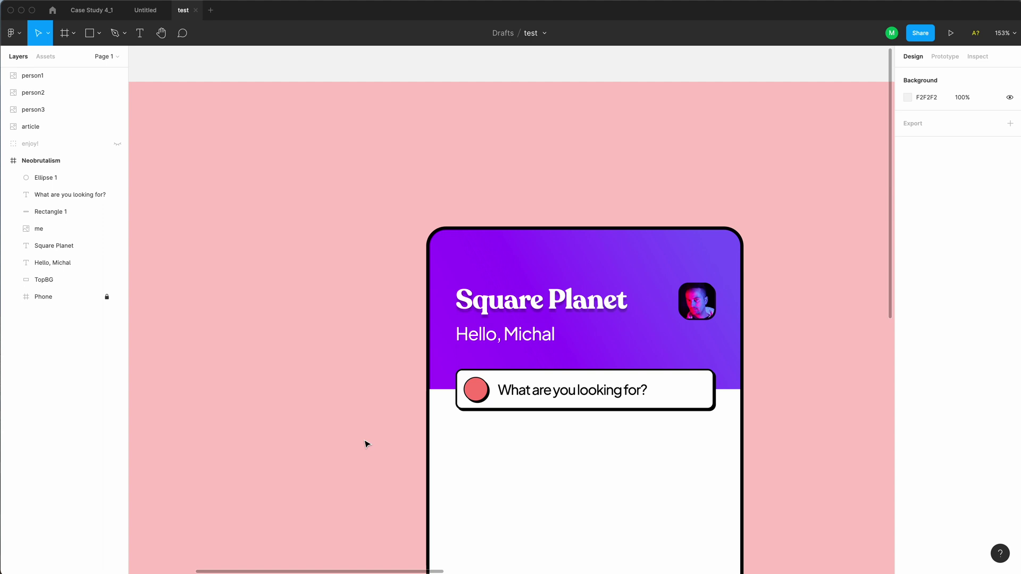
# Set the search placeholder text's font style to Medium Italic
pyautogui.click(569, 398)
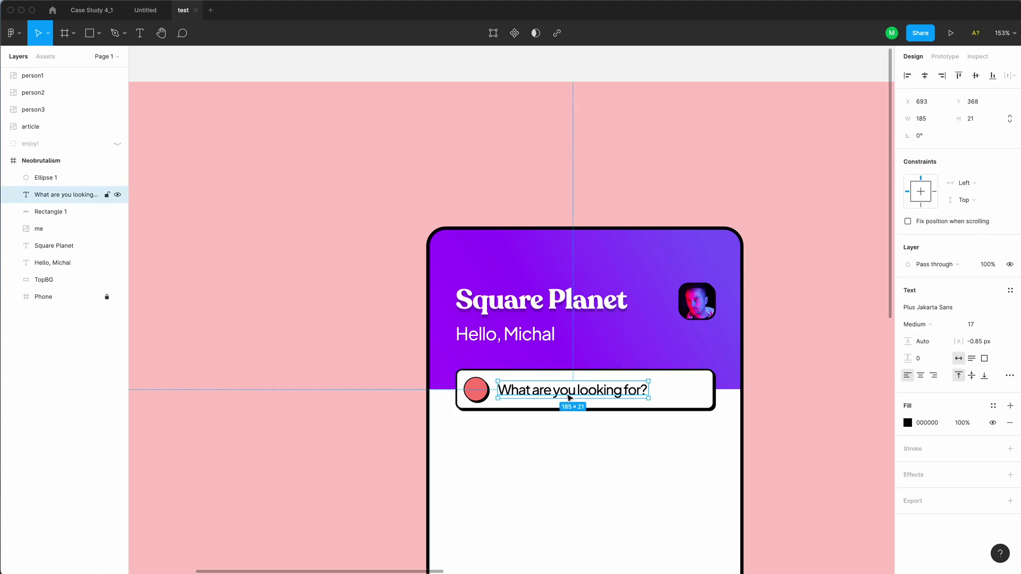
pyautogui.press('super+i')
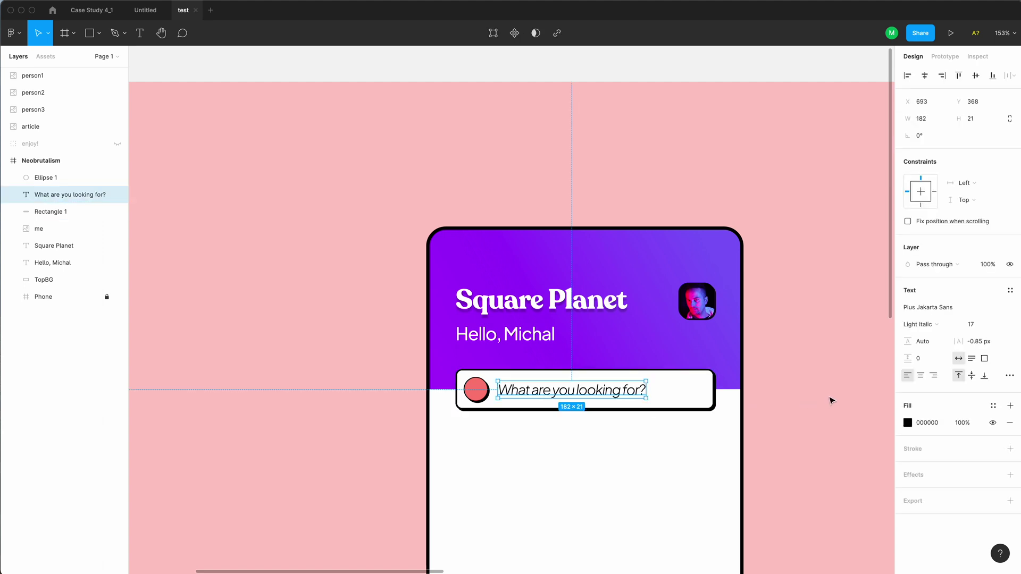
pyautogui.click(931, 326)
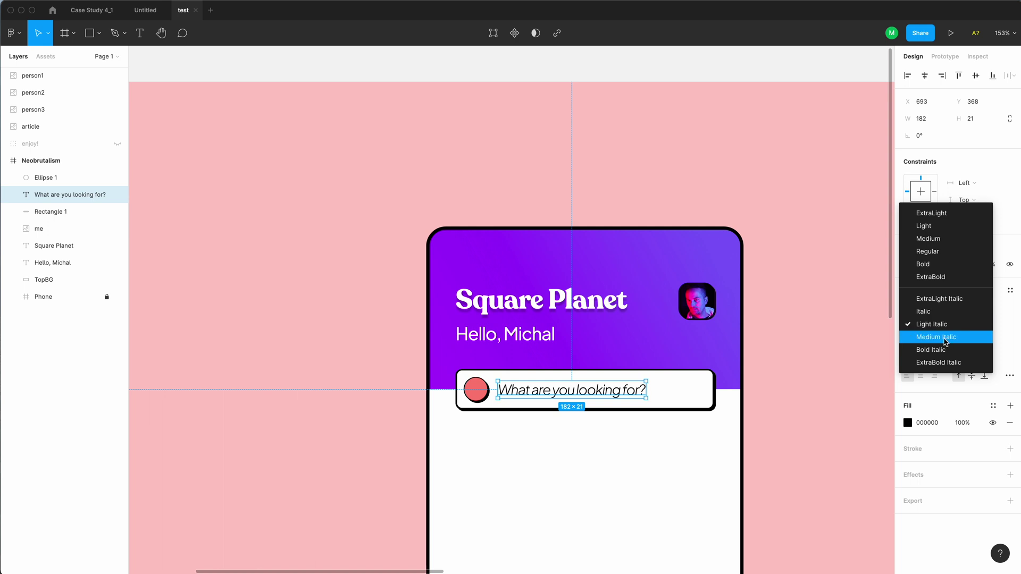
pyautogui.click(944, 337)
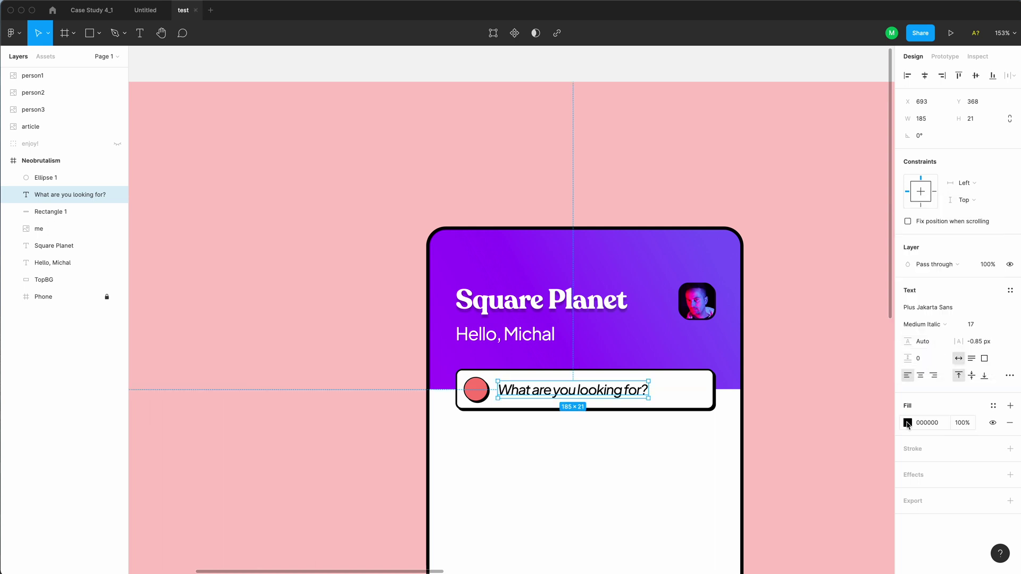
# Fill the placeholder with the header purple, darkened to brightness 85 and saturation 47 (392F59)
pyautogui.click(907, 423)
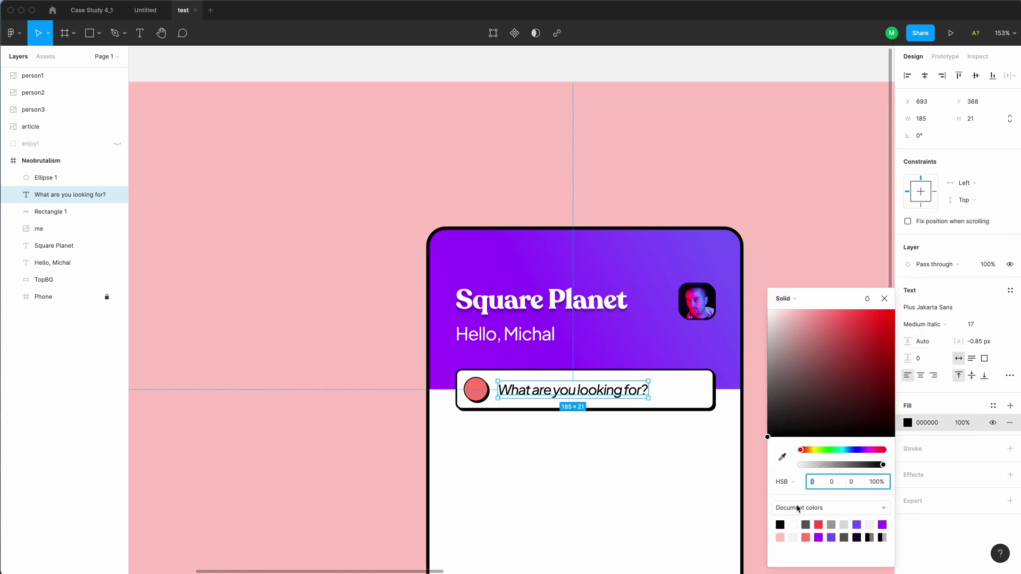
pyautogui.click(782, 460)
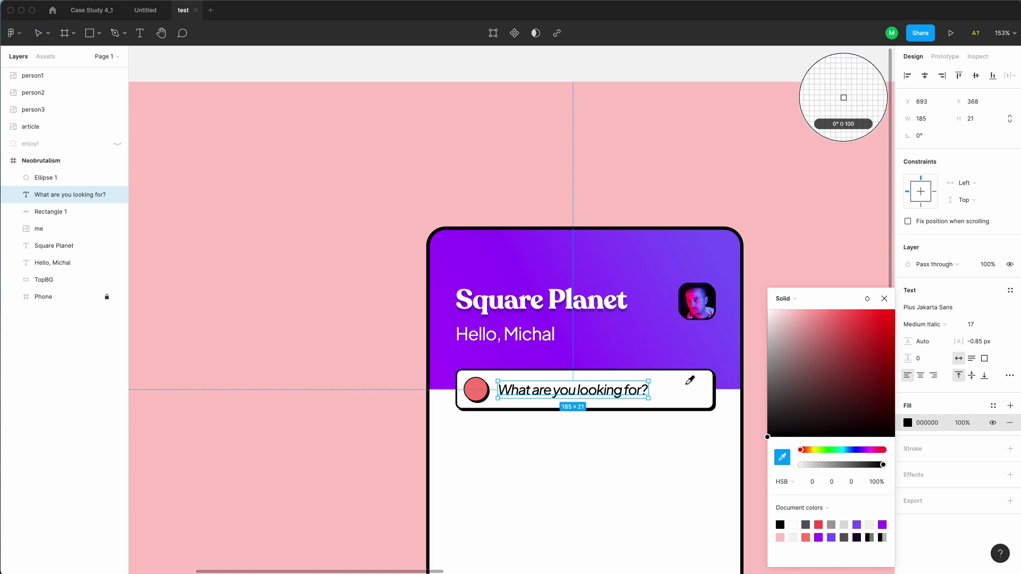
pyautogui.click(728, 370)
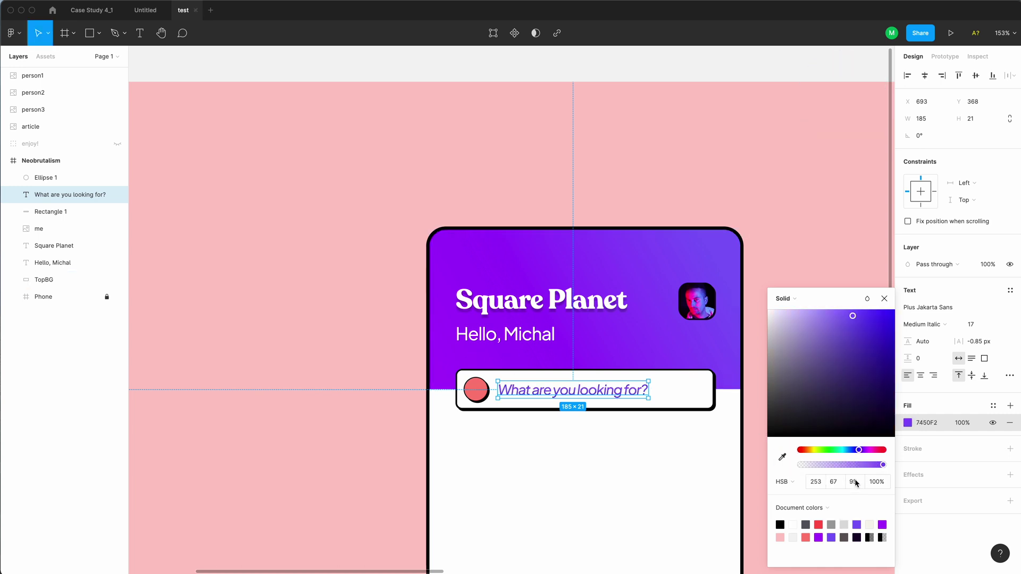
pyautogui.write('85')
pyautogui.press('Return')
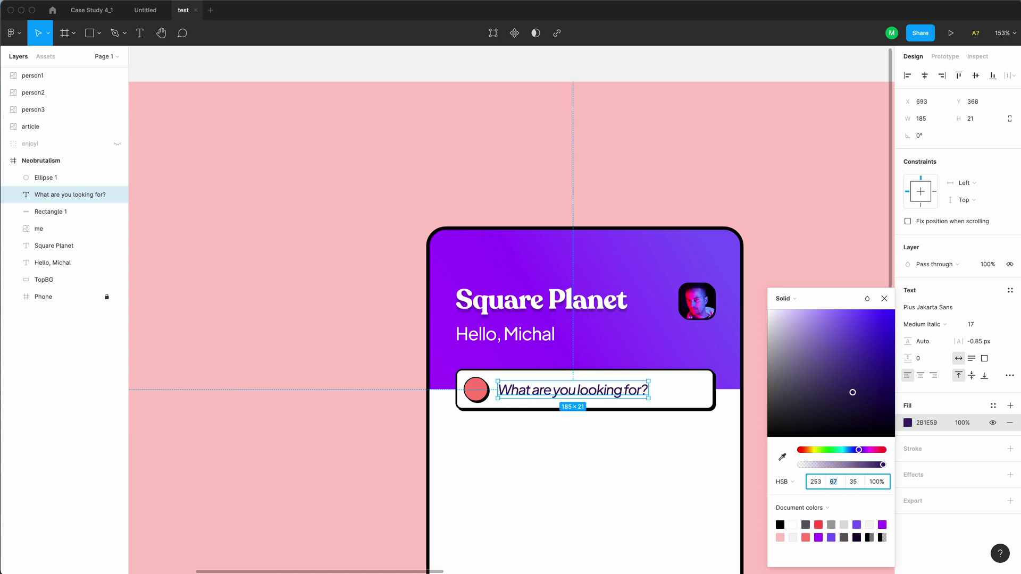
pyautogui.write('47')
pyautogui.press('Return')
pyautogui.click(828, 195)
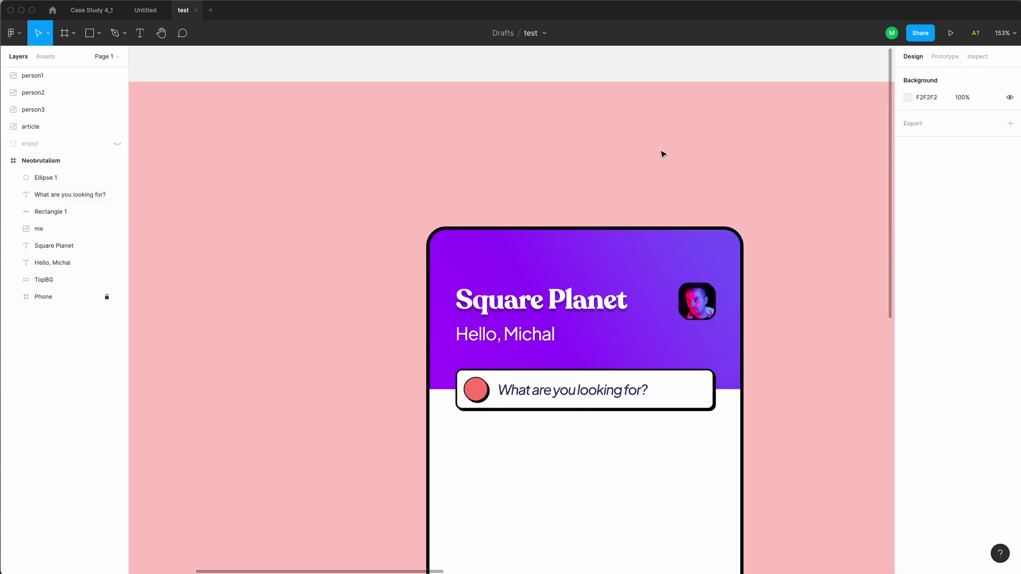
pyautogui.scroll(-2, 662, 154)
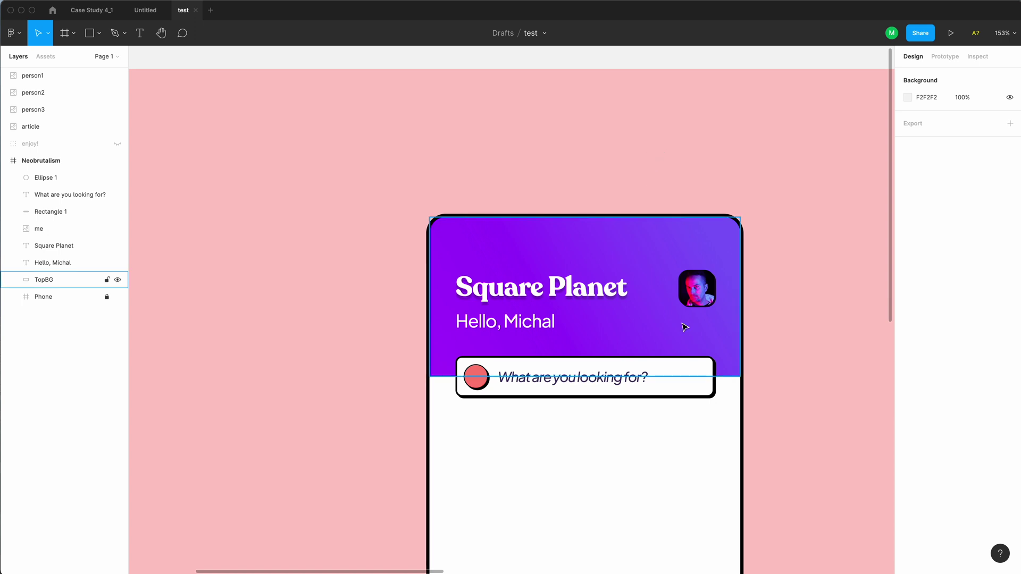
pyautogui.click(703, 385)
pyautogui.scroll(5, 720, 326)
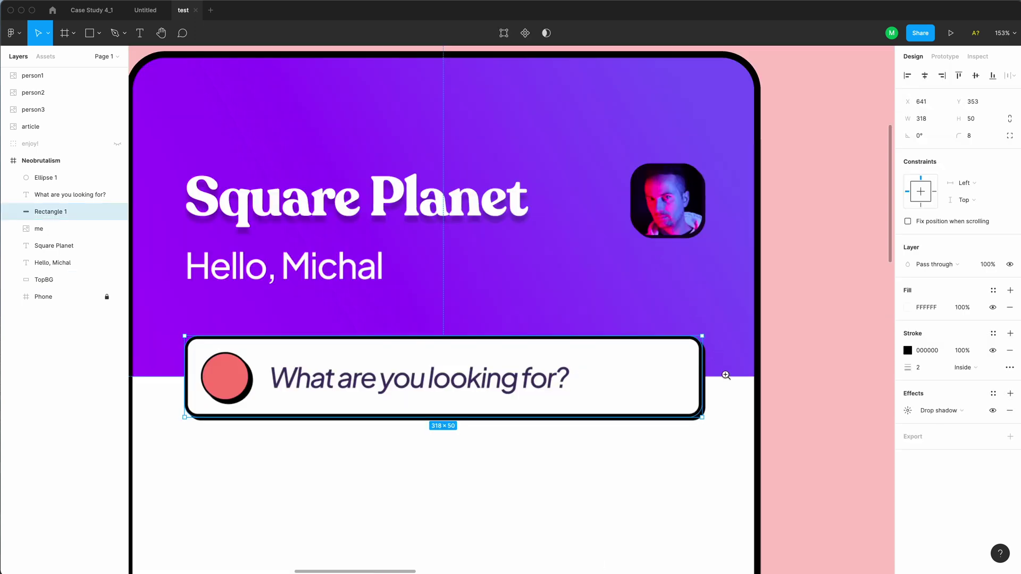
pyautogui.click(671, 255)
pyautogui.moveTo(670, 256); pyautogui.dragTo(665, 455)
pyautogui.press('super+z')
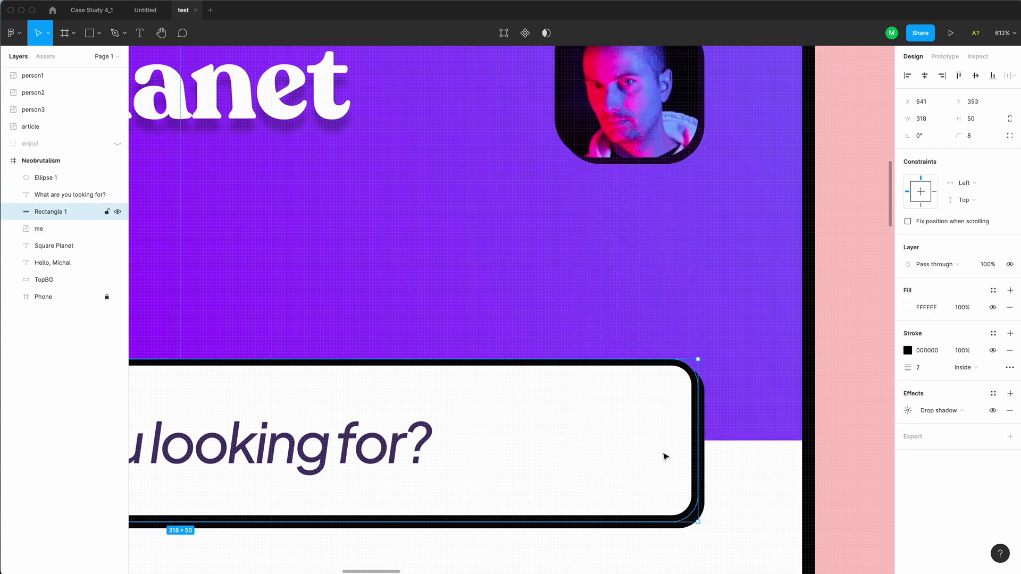
pyautogui.scroll(-5, 607, 314)
pyautogui.click(690, 375)
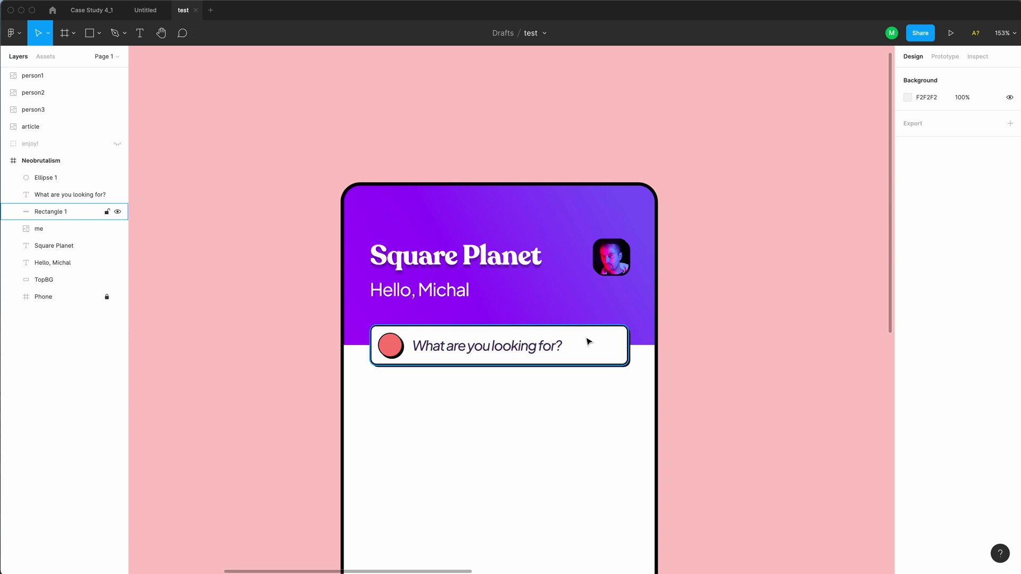
pyautogui.scroll(10, 378, 342)
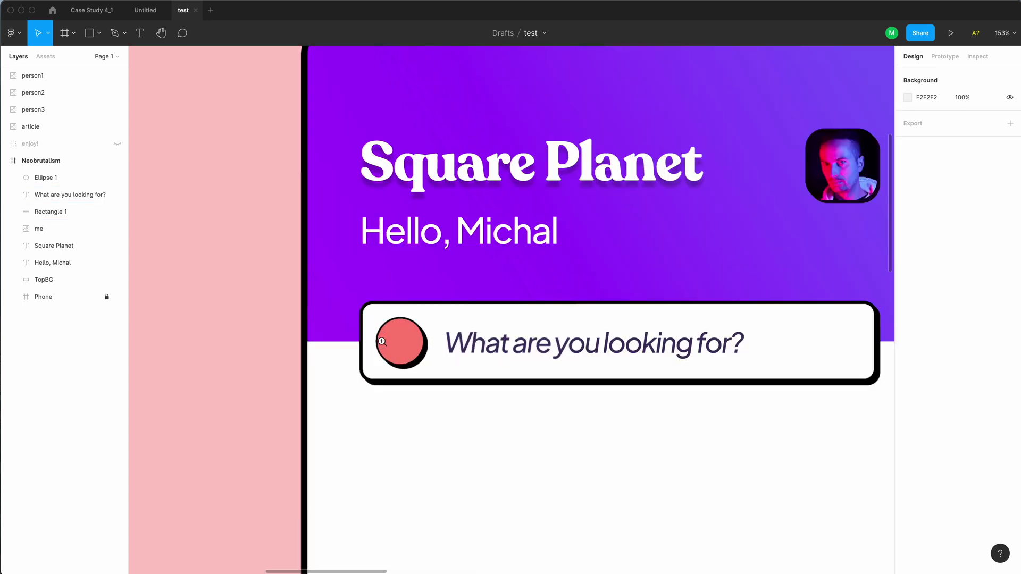
# Draw a small unfilled, black-outlined ring inside the coral circle
pyautogui.press('o')
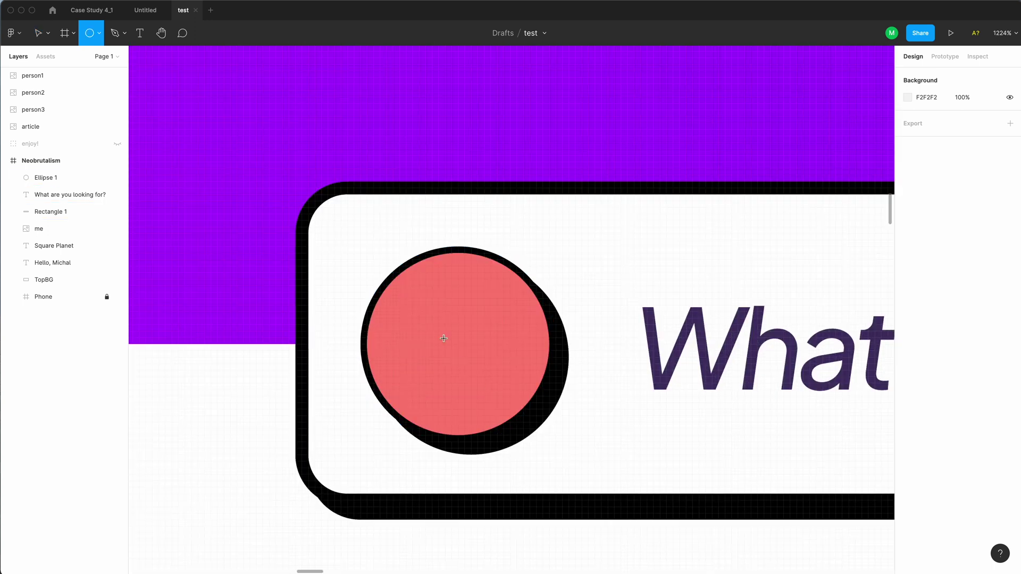
pyautogui.moveTo(406, 299); pyautogui.dragTo(471, 364)
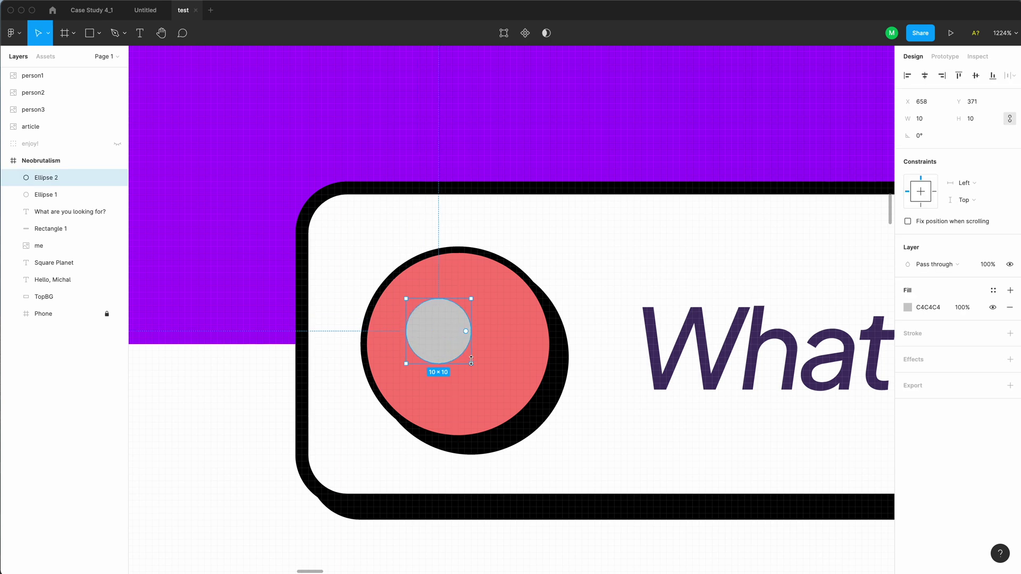
pyautogui.click(1010, 307)
pyautogui.click(1009, 317)
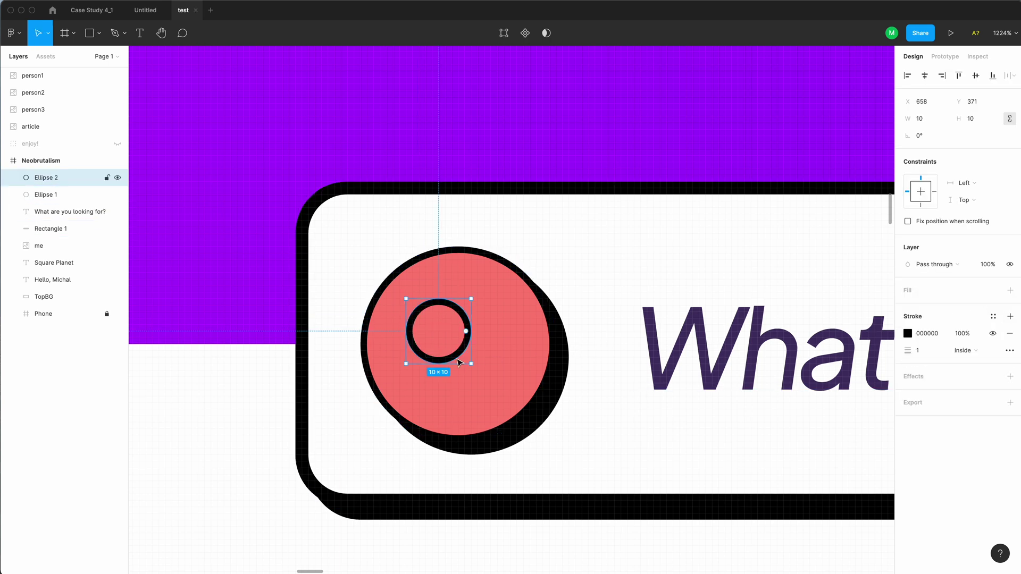
# Add the magnifier's handle with the Pen tool and set the strokes to 2 px
pyautogui.press('p')
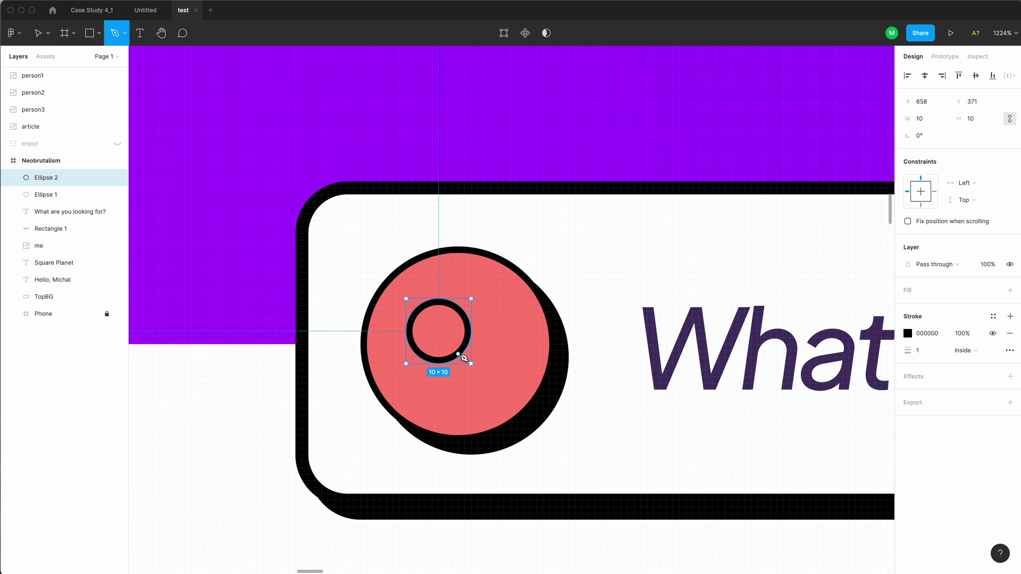
pyautogui.click(458, 354)
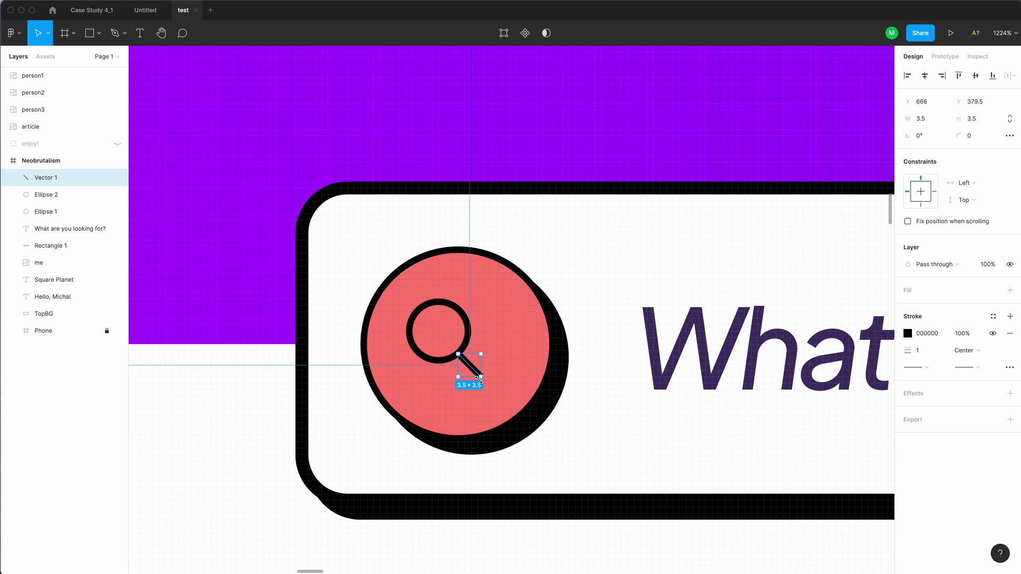
pyautogui.scroll(-5, 494, 392)
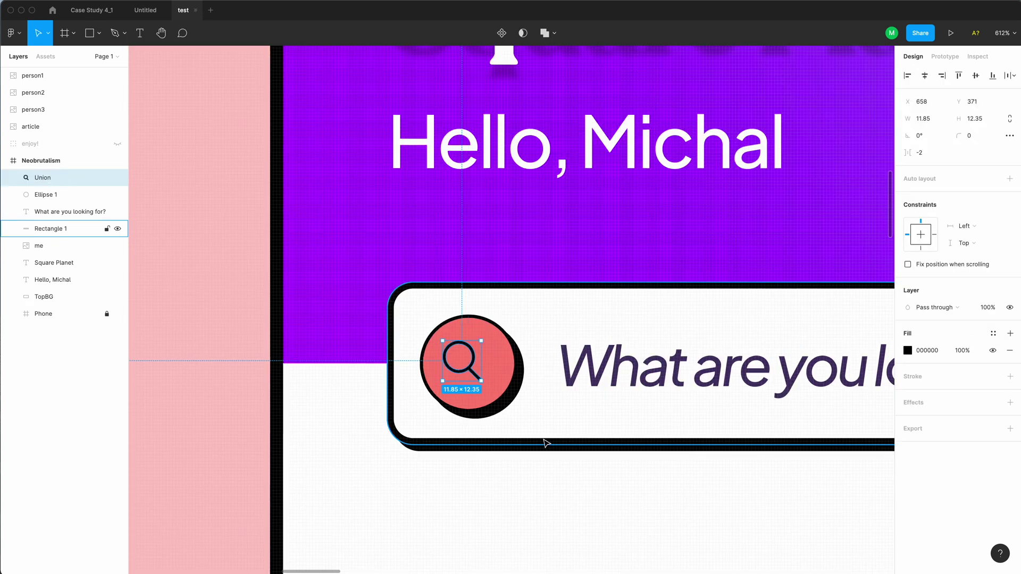
pyautogui.press('shift+super+g')
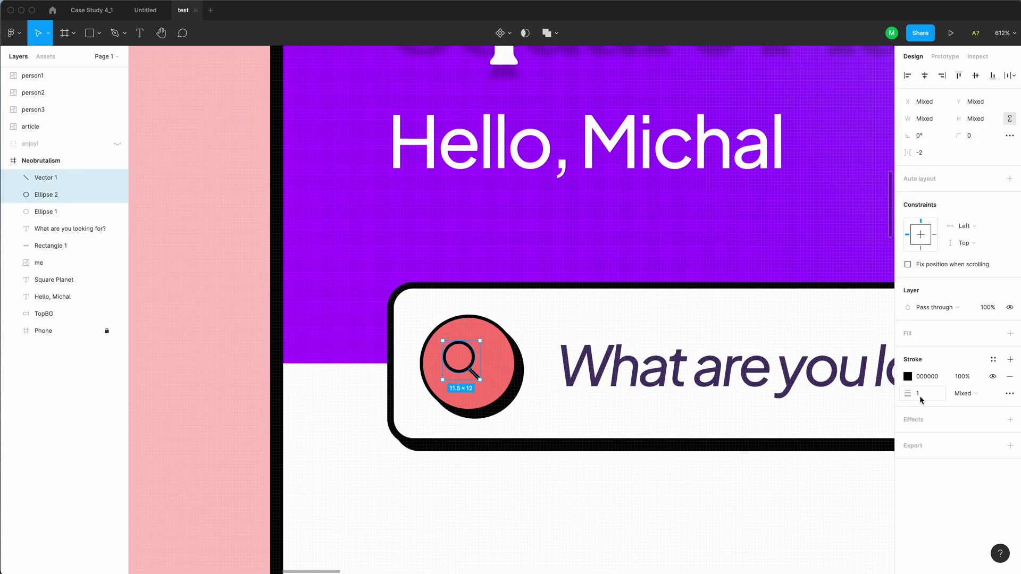
pyautogui.write('2')
pyautogui.press('Return')
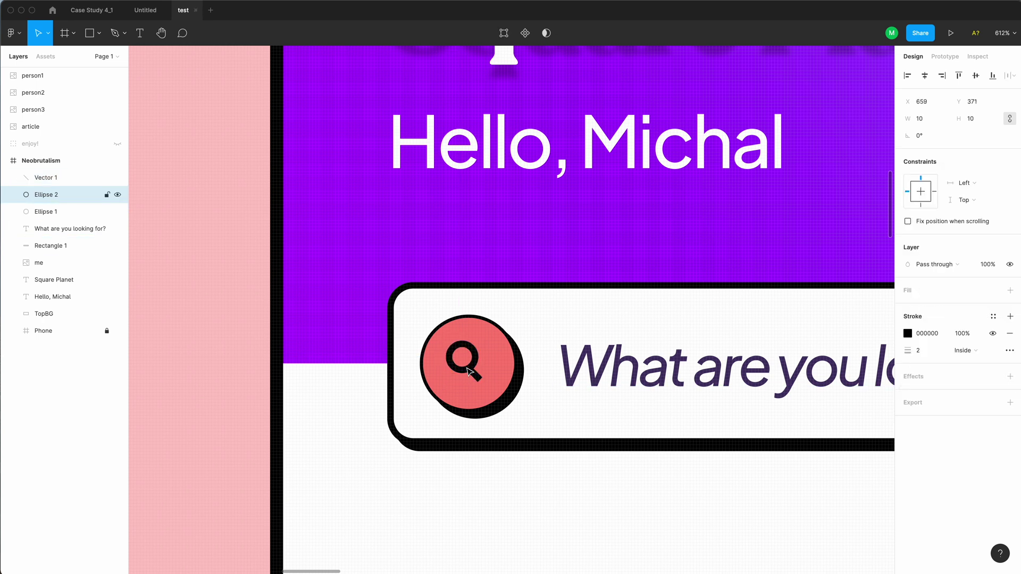
# Group the ring and handle into one icon with a white outline
pyautogui.press('super+g')
pyautogui.press('-')
pyautogui.press('-')
pyautogui.click(908, 454)
pyautogui.click(792, 525)
pyautogui.click(335, 276)
pyautogui.hscroll(5, 353, 431)
# Copy the placeholder below the search bar as a 'Designers' heading in plain Medium
pyautogui.scroll(-3, 353, 432)
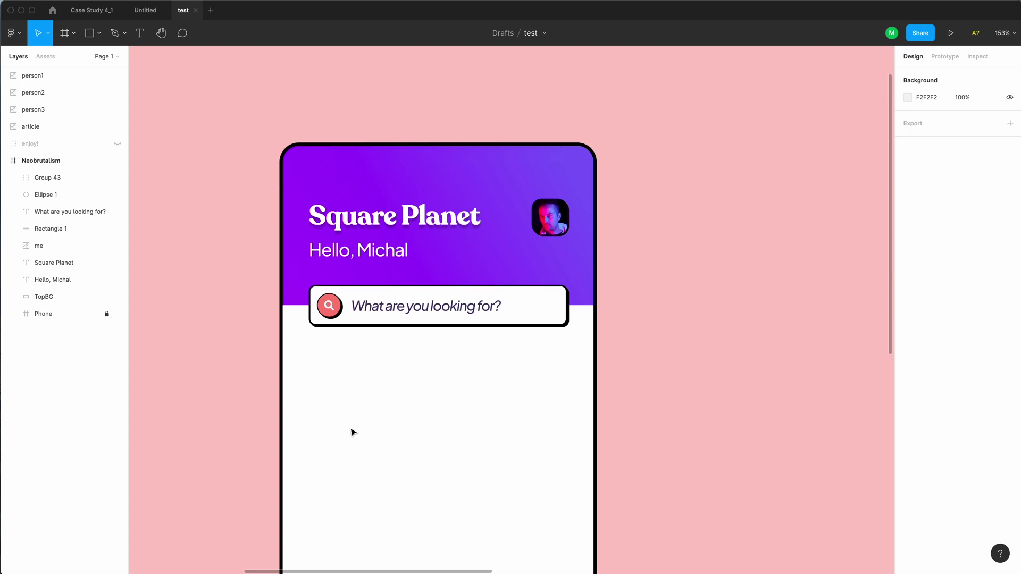
pyautogui.click(390, 317)
pyautogui.moveTo(391, 318); pyautogui.dragTo(354, 356)
pyautogui.write('De')
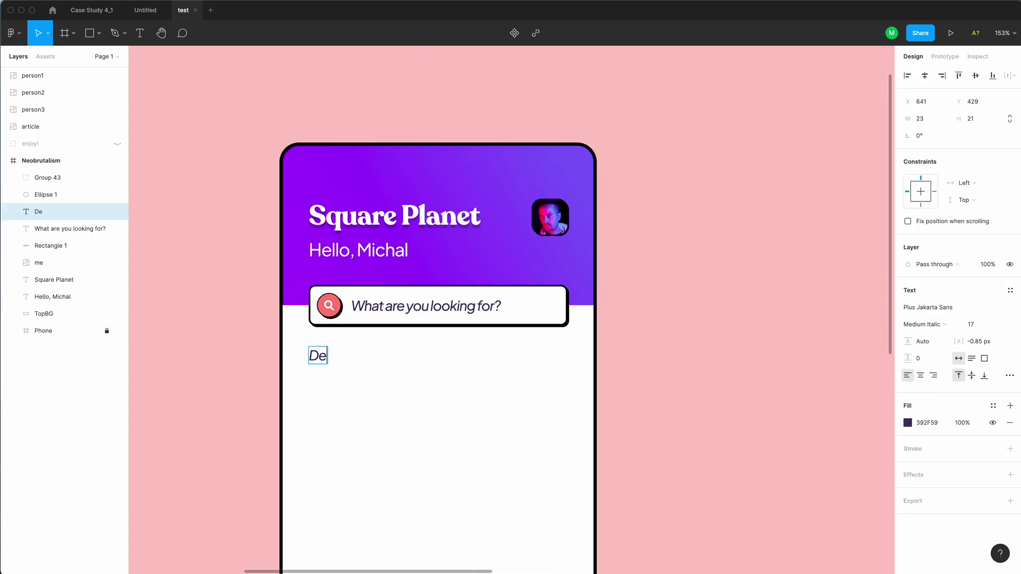
pyautogui.write('signers')
pyautogui.press('Escape')
pyautogui.click(922, 324)
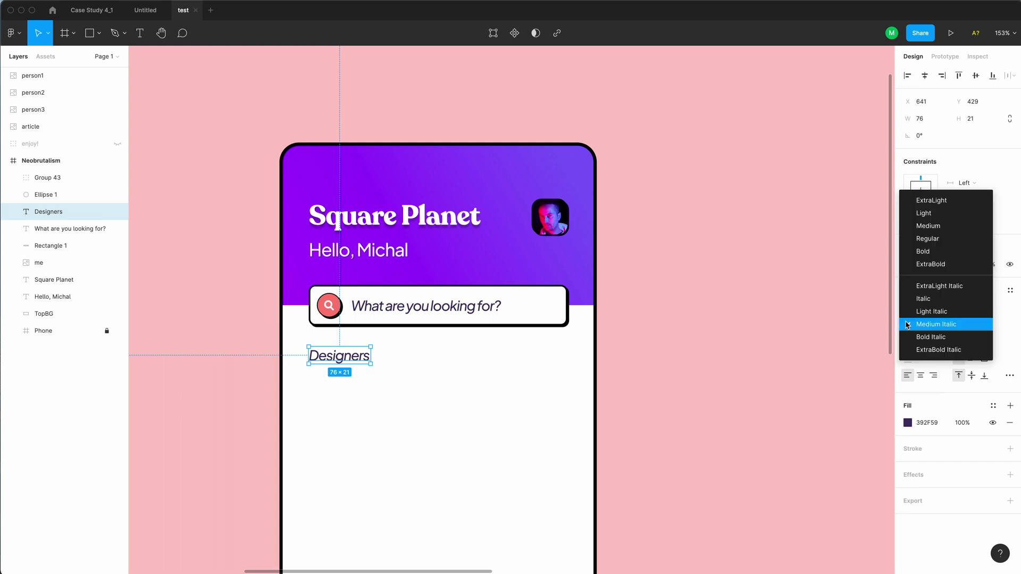
pyautogui.click(923, 237)
# Duplicate the heading further down and retype it as 'Articles'
pyautogui.scroll(-1, 415, 373)
pyautogui.scroll(-3, 415, 374)
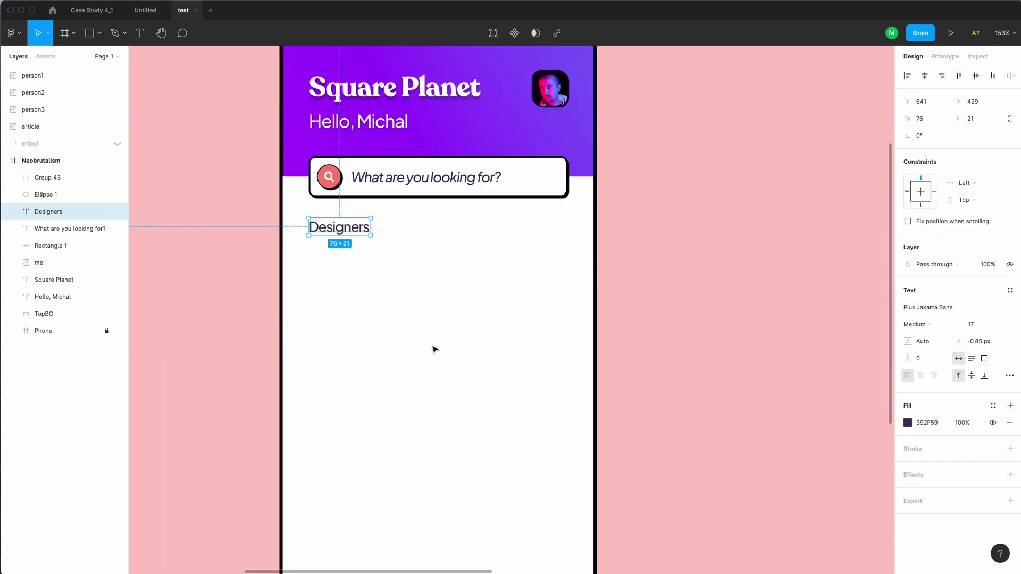
pyautogui.press('super+d')
pyautogui.moveTo(365, 227); pyautogui.dragTo(365, 425)
pyautogui.doubleClick(357, 425)
pyautogui.write('Articles')
pyautogui.press('Escape')
pyautogui.click(543, 190)
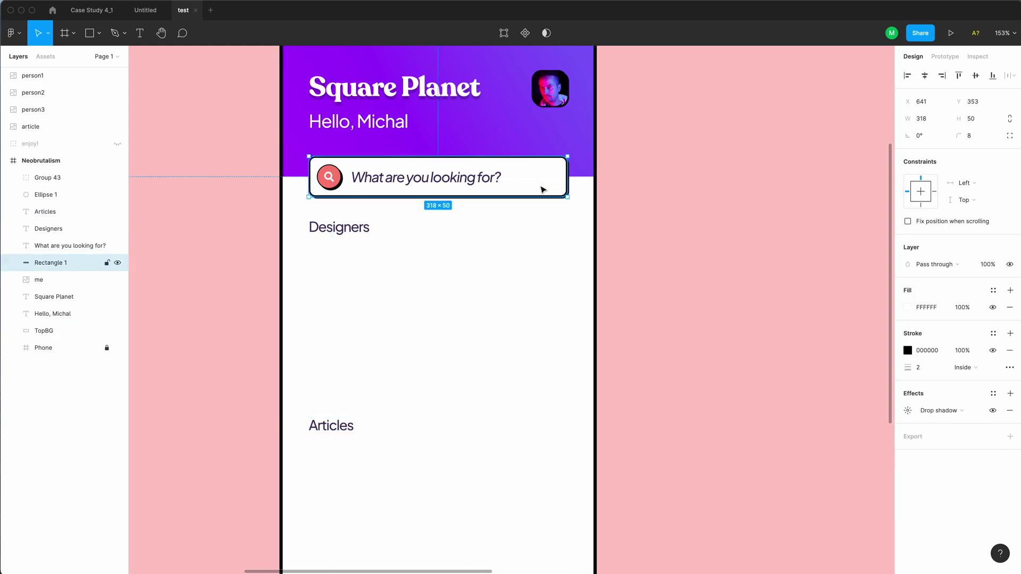
# Duplicate the search box and drag the copy beneath the Designers heading
pyautogui.press('super+d')
pyautogui.moveTo(543, 190); pyautogui.dragTo(538, 276)
pyautogui.press('z')
pyautogui.click(284, 192)
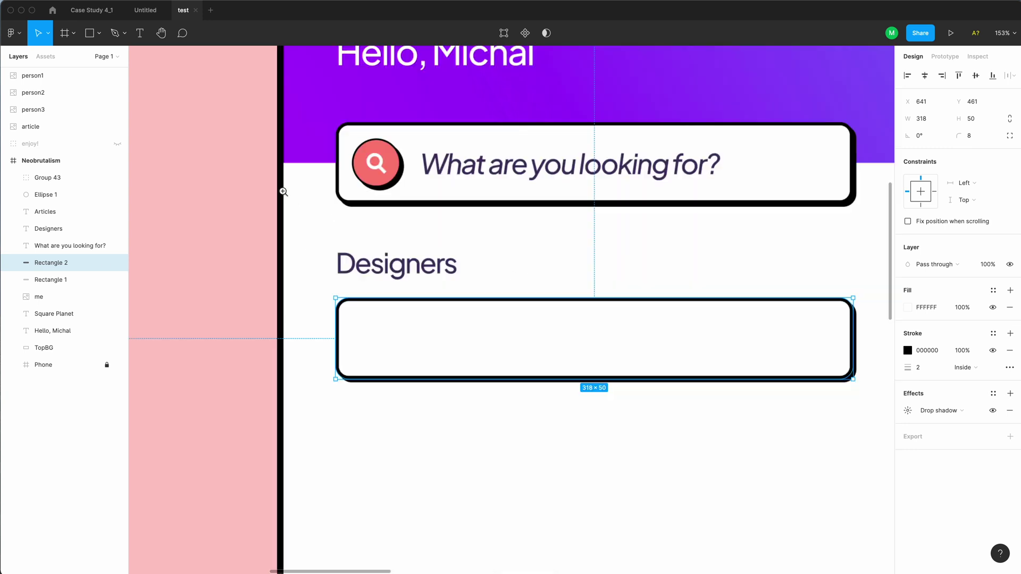
pyautogui.click(329, 207)
# Draw a 16×16 spacer square and use it to set the box 16 px below Designers
pyautogui.press('r')
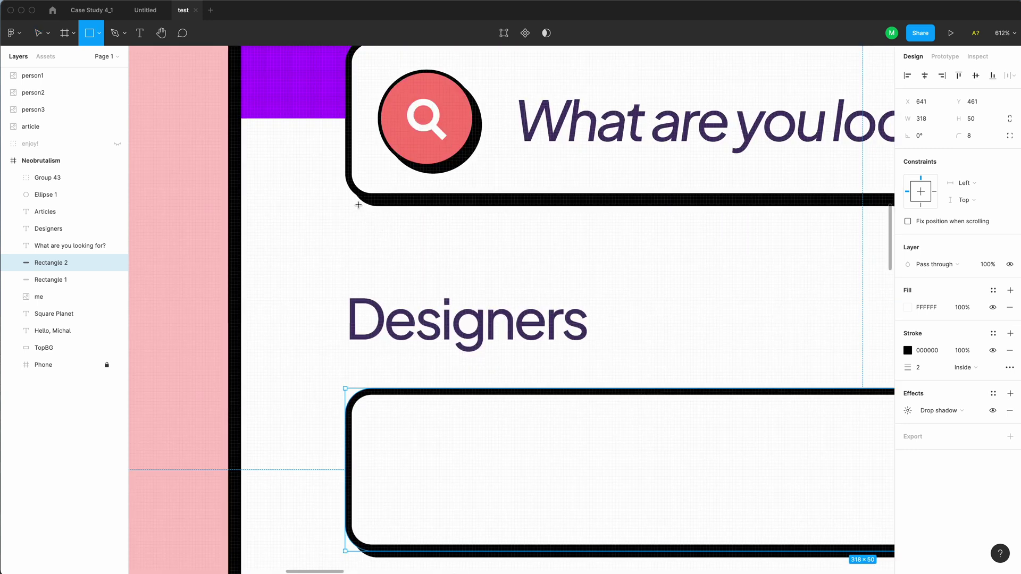
pyautogui.moveTo(351, 197); pyautogui.dragTo(455, 321)
pyautogui.click(455, 320)
pyautogui.click(410, 235)
pyautogui.moveTo(451, 203); pyautogui.dragTo(391, 364)
pyautogui.click(418, 417)
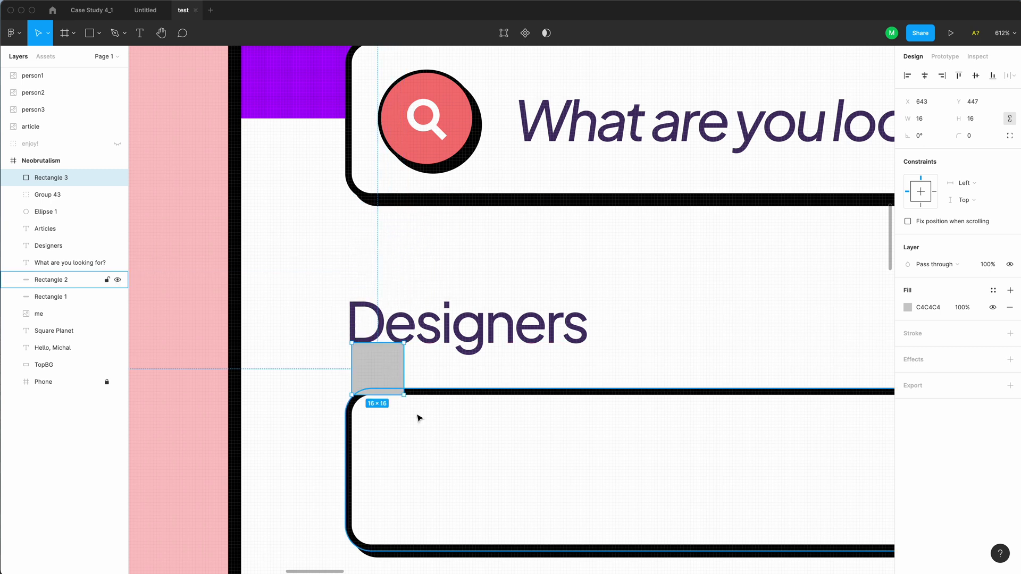
pyautogui.press('Down')
pyautogui.press('Down')
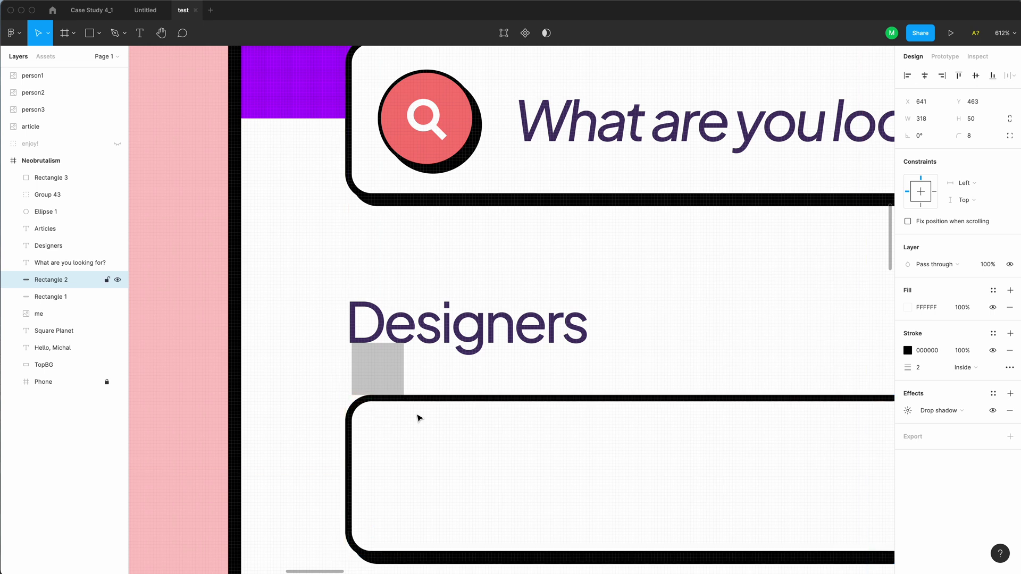
pyautogui.keyDown('alt'); pyautogui.click(417, 417); pyautogui.keyUp('alt')
pyautogui.keyDown('alt'); pyautogui.click(417, 417); pyautogui.keyUp('alt')
# Delete the temporary grey spacer square
pyautogui.click(407, 403)
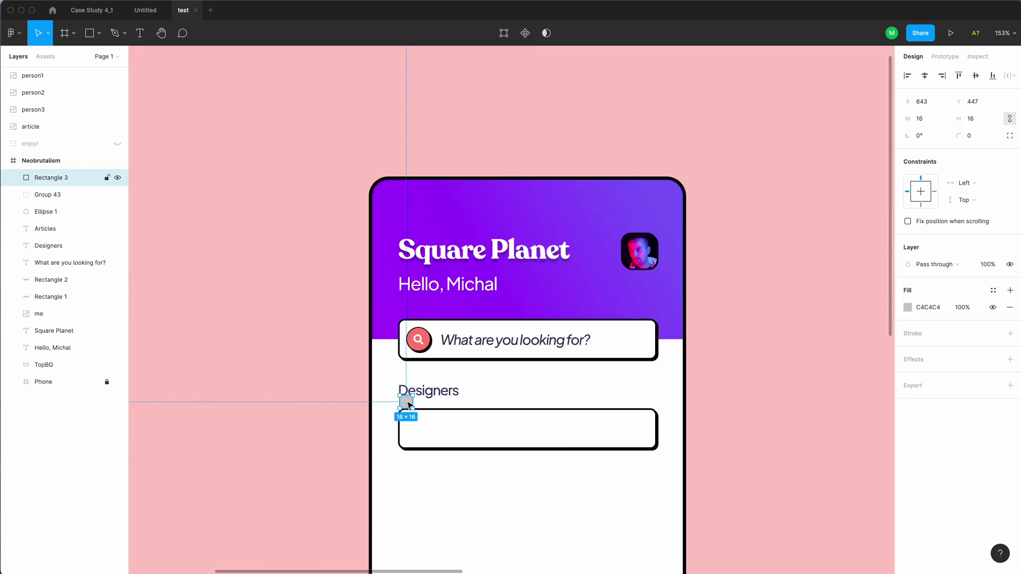
pyautogui.press('Delete')
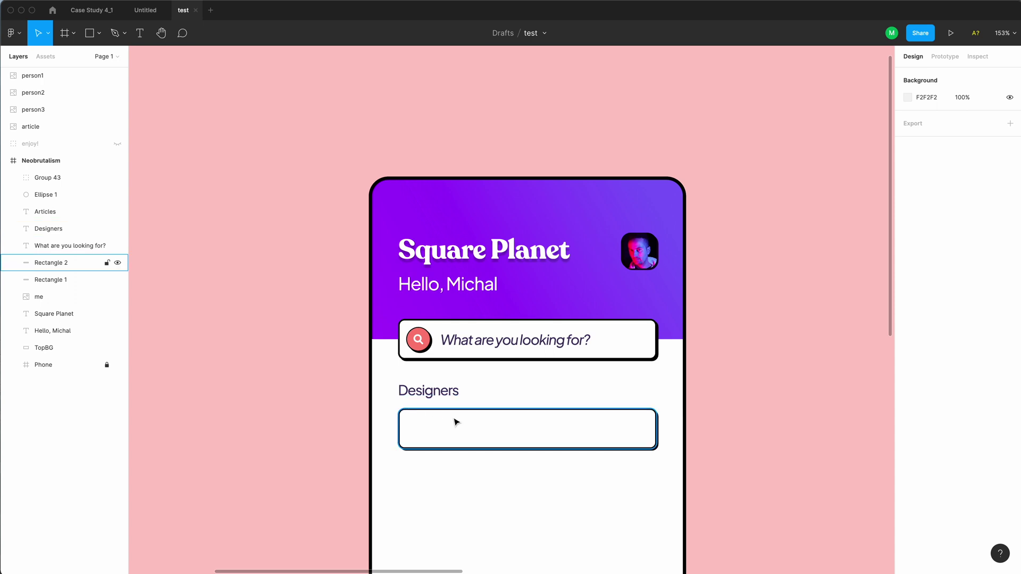
pyautogui.click(456, 421)
pyautogui.scroll(-2, 531, 411)
pyautogui.scroll(-3, 532, 411)
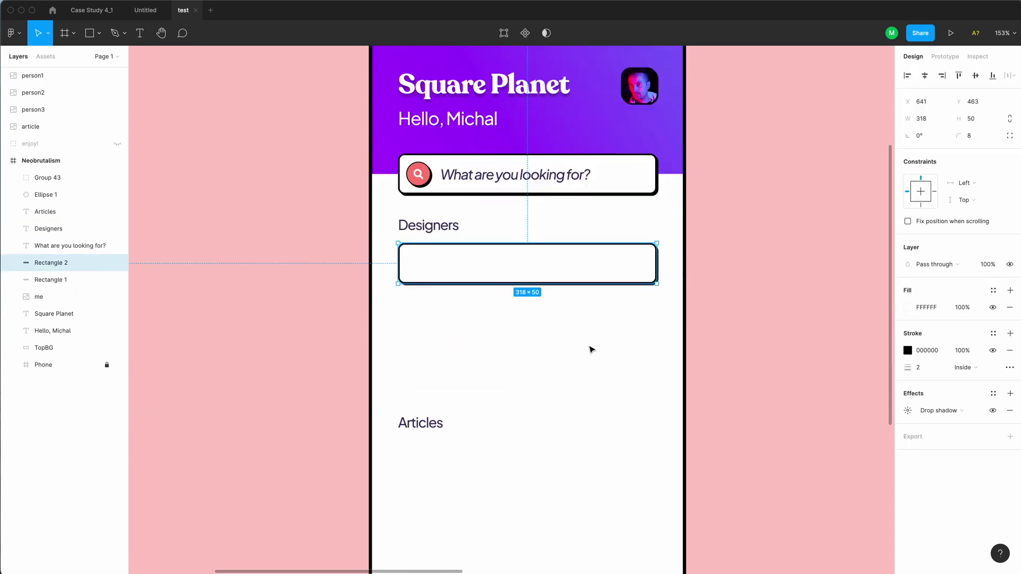
# Reshape the copied box into a 137×176 card with a 4 px drop shadow offset
pyautogui.moveTo(658, 282); pyautogui.dragTo(506, 378)
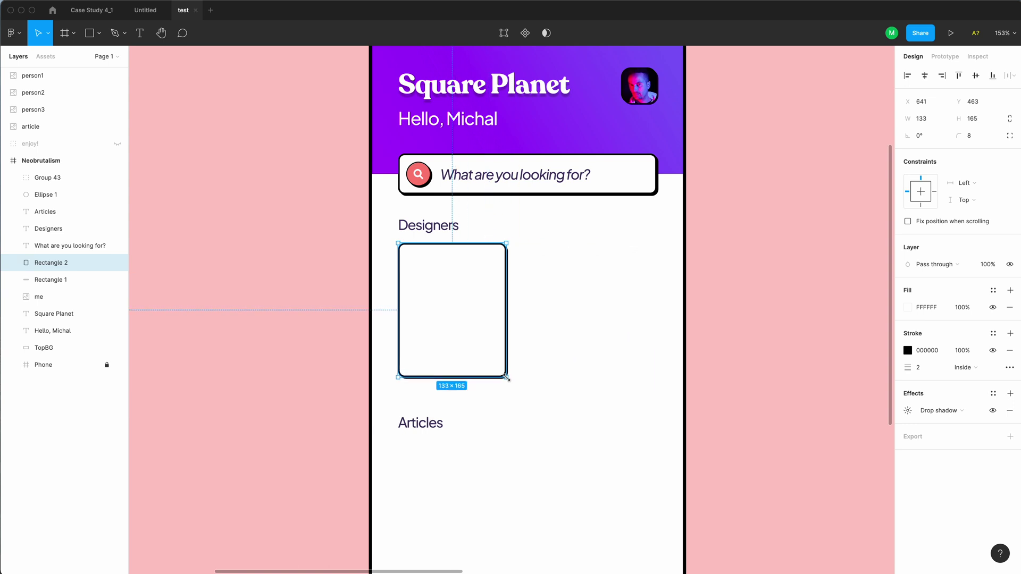
pyautogui.moveTo(506, 378); pyautogui.dragTo(507, 378)
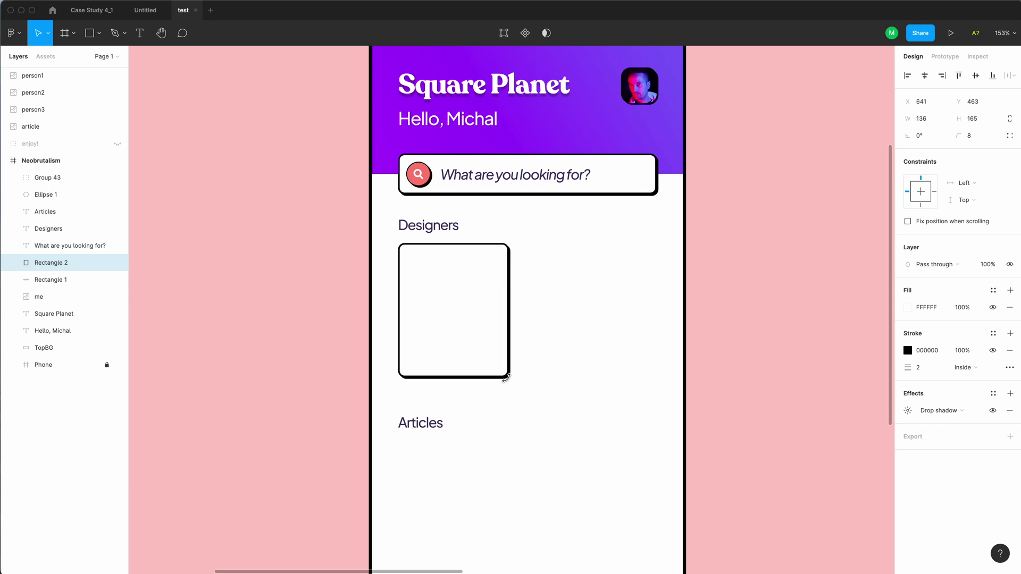
pyautogui.press('super+shift+Down')
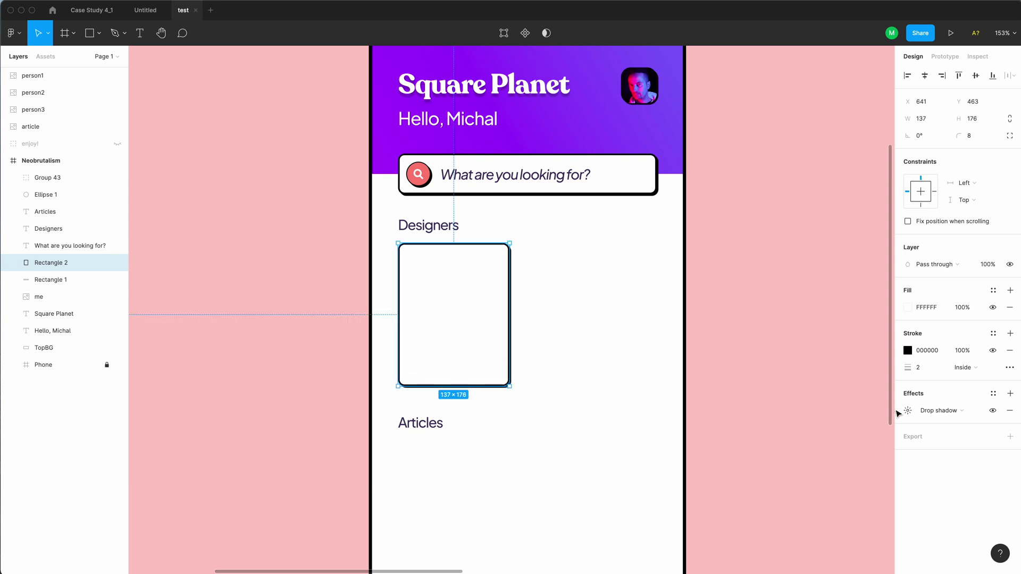
pyautogui.click(908, 413)
pyautogui.write('4')
pyautogui.press('Tab')
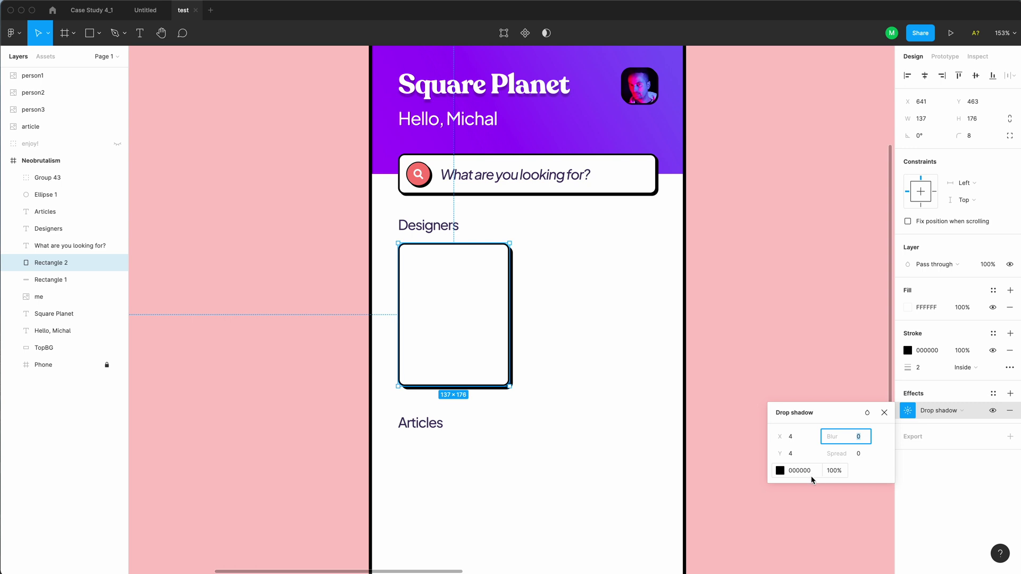
pyautogui.click(177, 308)
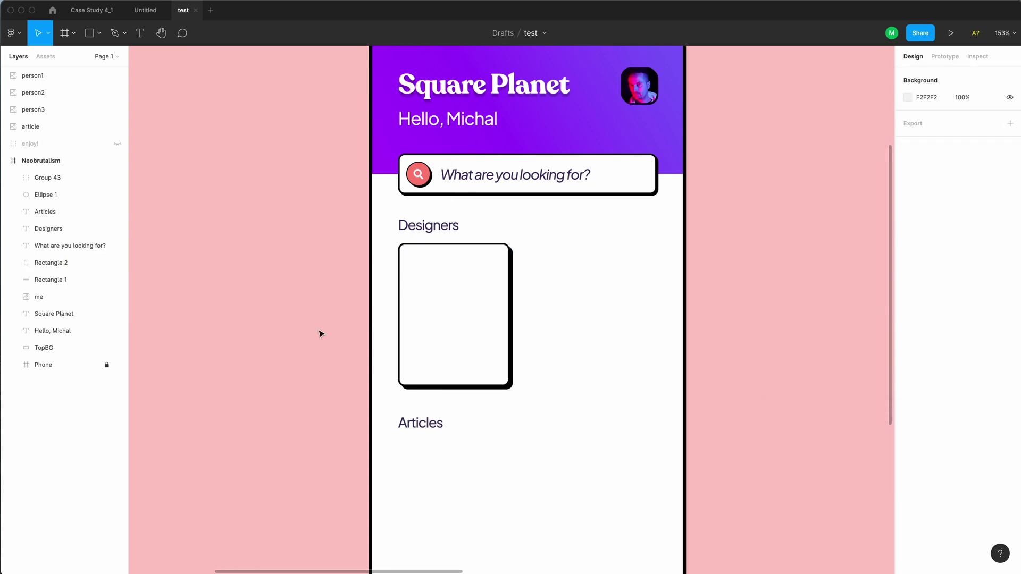
# Duplicate the card twice so three cards sit 16 px apart in a row
pyautogui.click(438, 353)
pyautogui.press('super+d')
pyautogui.moveTo(440, 353); pyautogui.dragTo(573, 360)
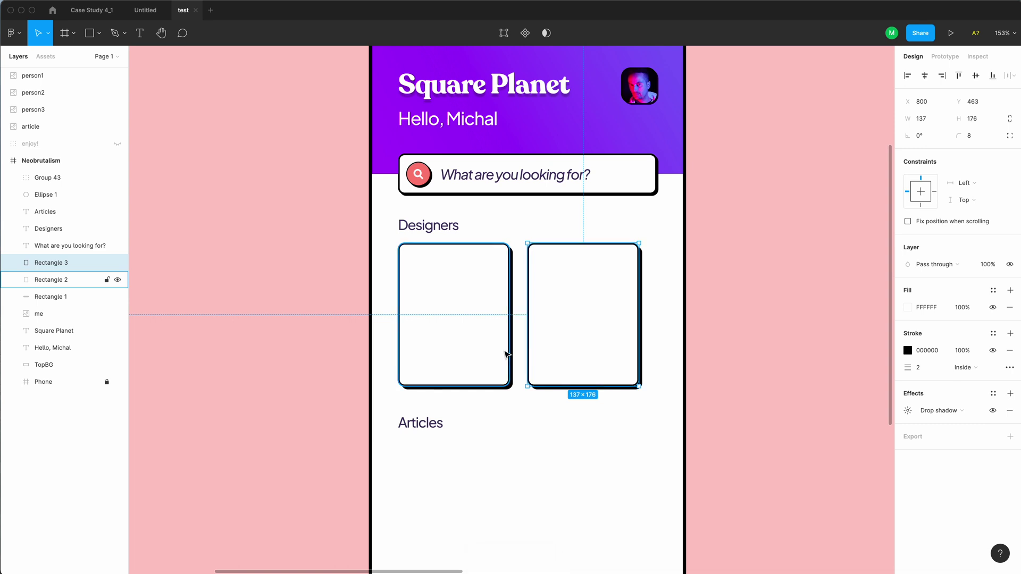
pyautogui.press('Left')
pyautogui.press('Left')
pyautogui.press('Left')
pyautogui.press('Left')
pyautogui.press('Left')
pyautogui.press('Left')
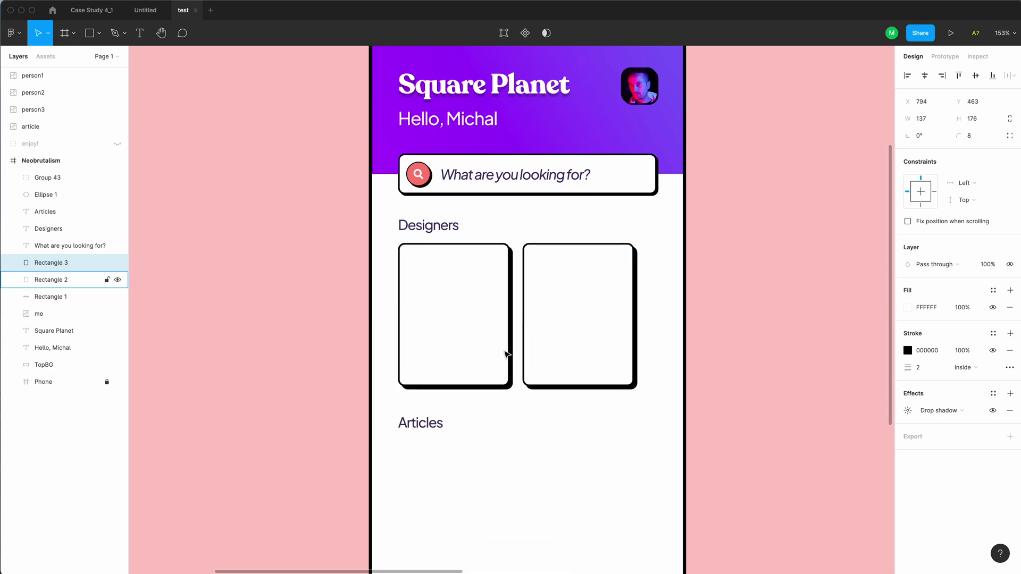
pyautogui.press('super+d')
pyautogui.click(672, 426)
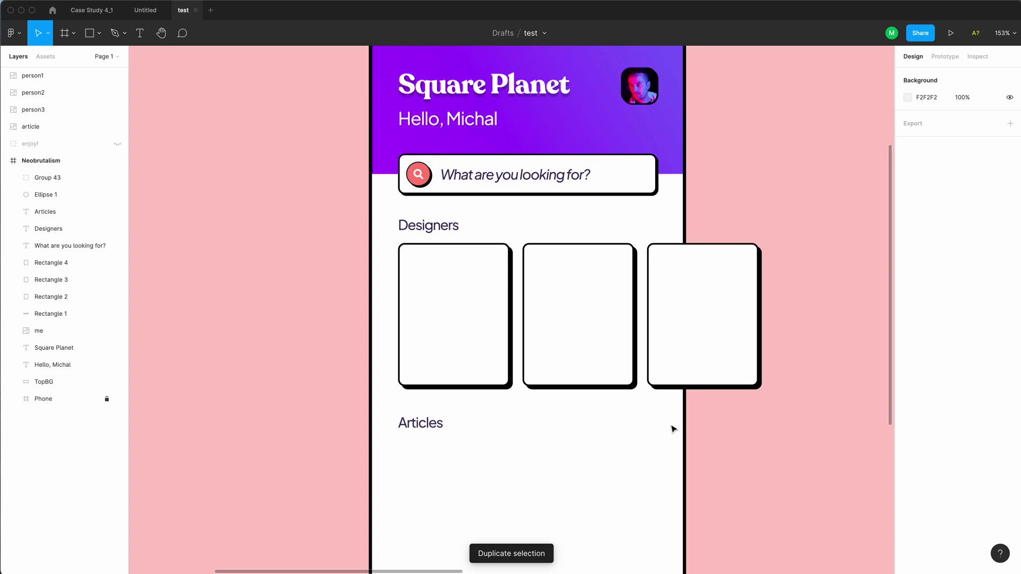
pyautogui.click(466, 338)
# Place the pointing woman's photo on the left card at card width with rounded top corners
pyautogui.keyDown('alt'); pyautogui.click(464, 335); pyautogui.keyUp('alt')
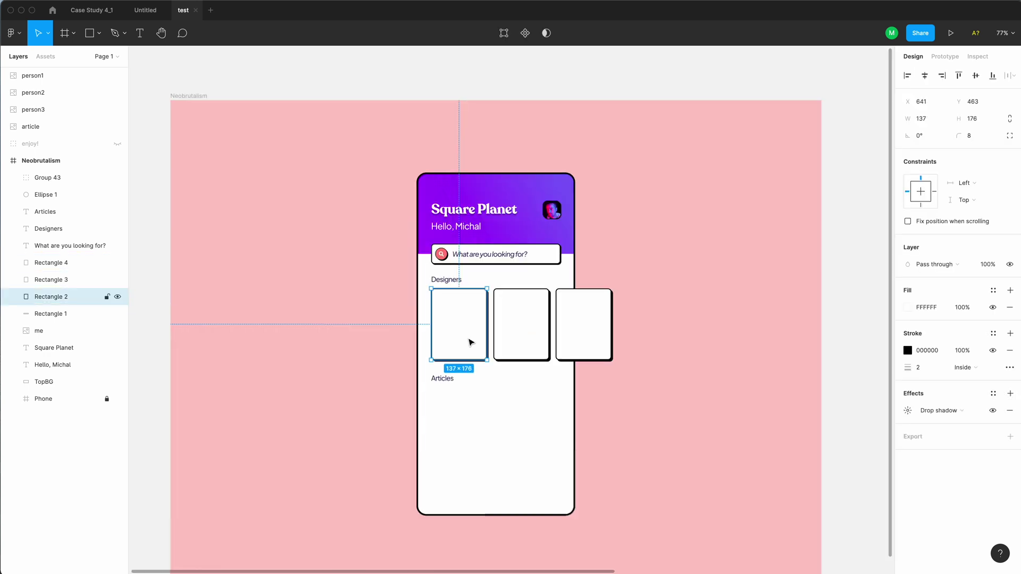
pyautogui.hscroll(8, 468, 342)
pyautogui.click(819, 279)
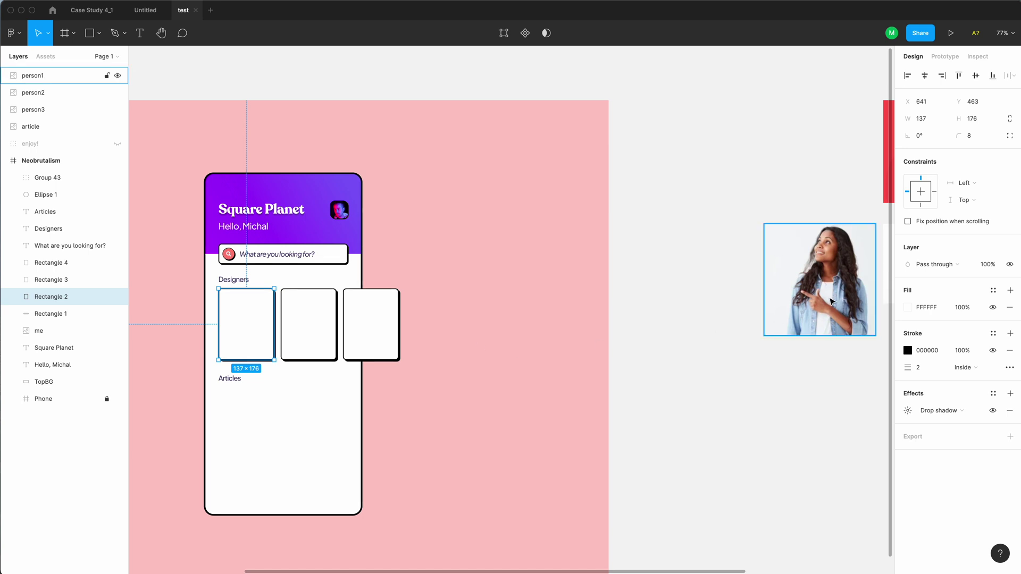
pyautogui.moveTo(819, 279); pyautogui.dragTo(238, 313)
pyautogui.hotkey('shift', '2')
pyautogui.click(944, 315)
pyautogui.click(781, 333)
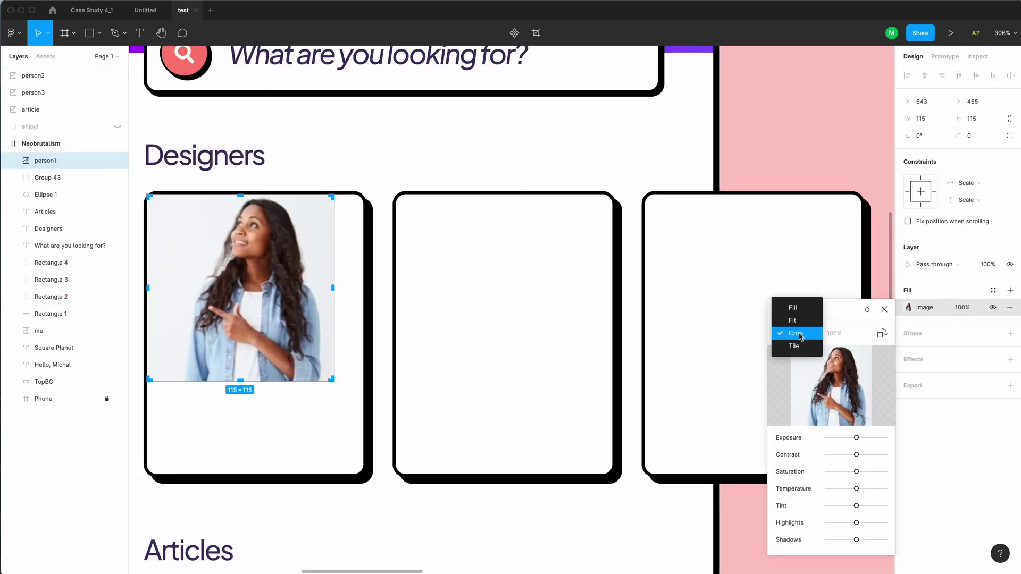
pyautogui.moveTo(333, 381); pyautogui.dragTo(363, 366)
pyautogui.press('Escape')
pyautogui.moveTo(160, 205); pyautogui.dragTo(166, 212)
pyautogui.hotkey('shift', '1')
# Move the man's photo onto the middle card's top and size it like the first
pyautogui.moveTo(333, 361); pyautogui.dragTo(456, 371)
pyautogui.scroll(3, 456, 371)
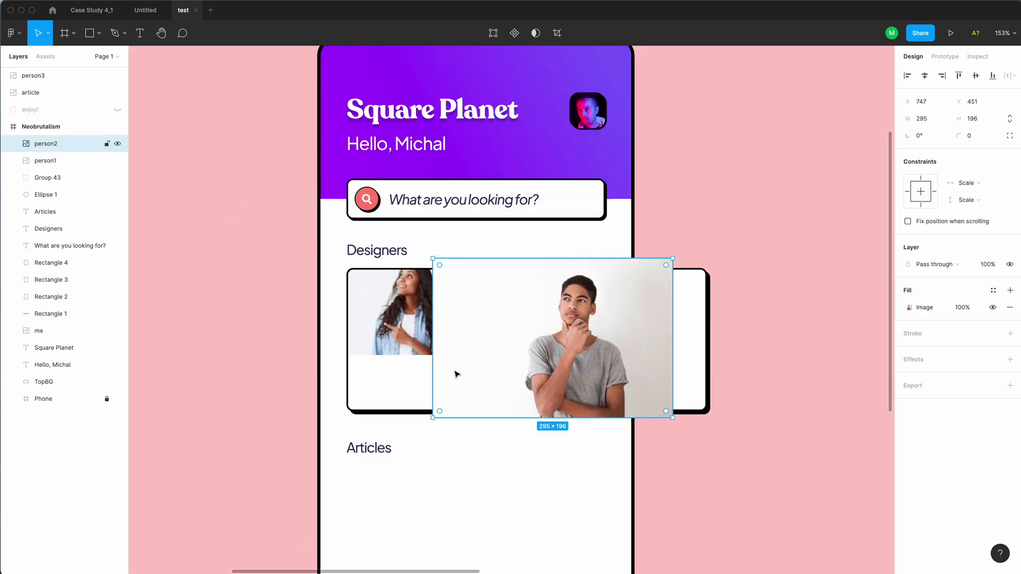
pyautogui.doubleClick(456, 372)
pyautogui.moveTo(672, 422); pyautogui.dragTo(580, 349)
pyautogui.moveTo(505, 303); pyautogui.dragTo(505, 315)
pyautogui.click(993, 290)
pyautogui.press('Escape')
pyautogui.moveTo(433, 326); pyautogui.dragTo(473, 326)
pyautogui.hotkey('shift', '2')
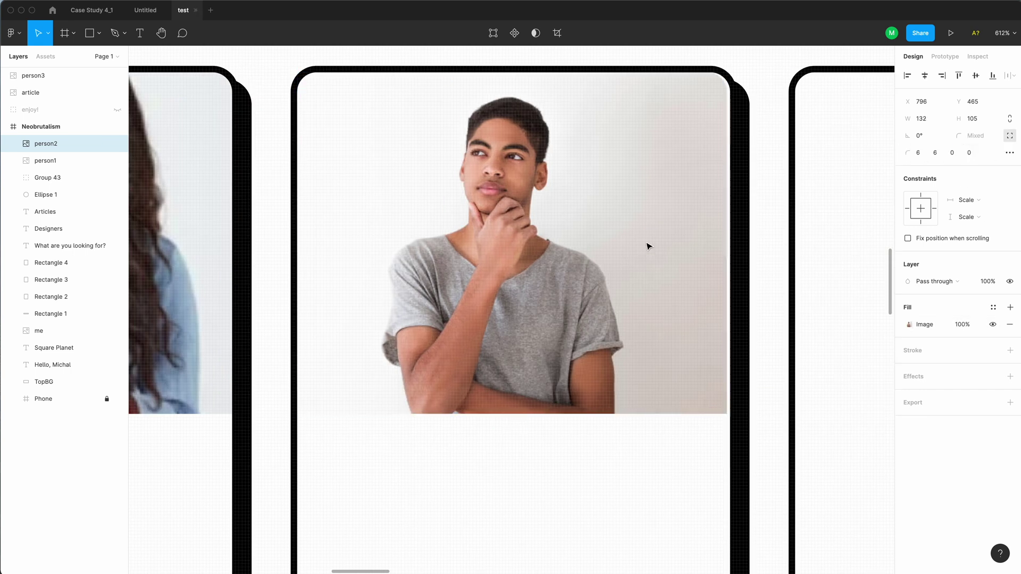
pyautogui.scroll(-3, 649, 246)
# Adjust the woman's and man's photos so each matches its card's width
pyautogui.click(404, 265)
pyautogui.moveTo(303, 325); pyautogui.dragTo(286, 390)
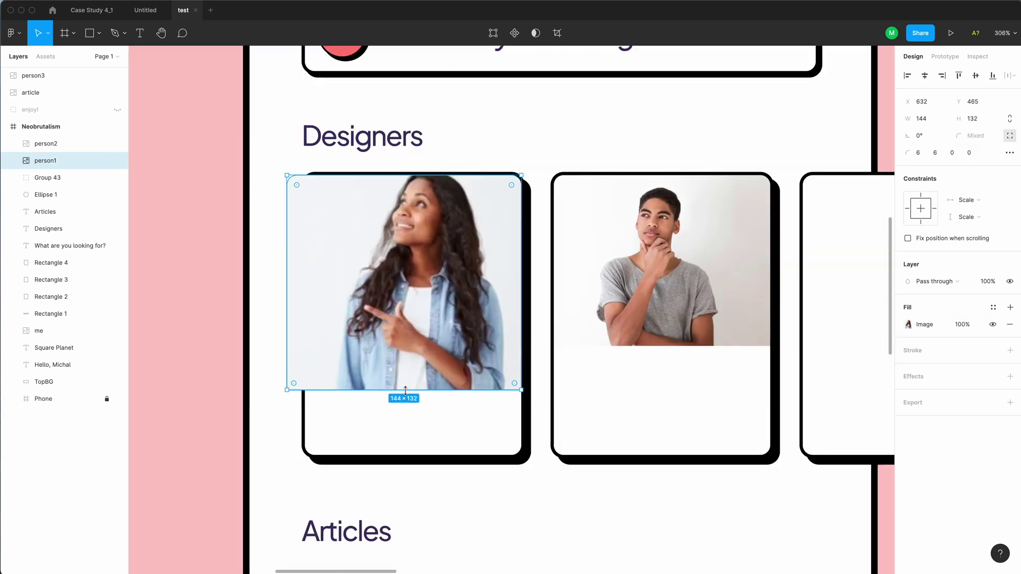
pyautogui.moveTo(405, 391); pyautogui.dragTo(405, 346)
pyautogui.moveTo(287, 287); pyautogui.dragTo(304, 287)
pyautogui.scroll(-3, 305, 288)
pyautogui.scroll(3, 472, 286)
pyautogui.click(472, 286)
pyautogui.moveTo(640, 375); pyautogui.dragTo(663, 376)
pyautogui.moveTo(663, 309); pyautogui.dragTo(643, 309)
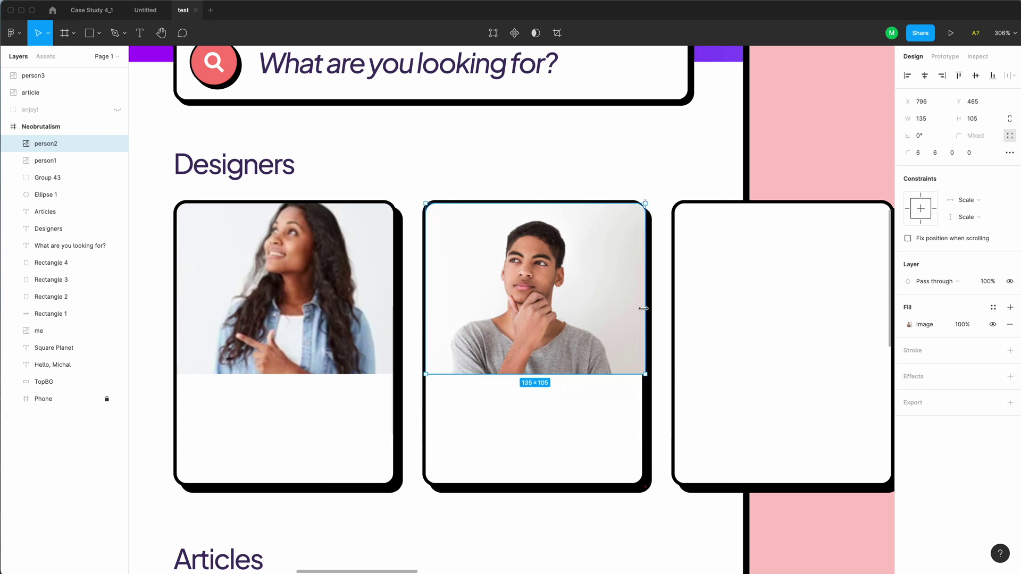
pyautogui.scroll(-5, 644, 308)
pyautogui.scroll(3, 595, 360)
# Move the smiling woman's photo onto the right card and fit it
pyautogui.moveTo(573, 251); pyautogui.dragTo(602, 276)
pyautogui.scroll(3, 602, 276)
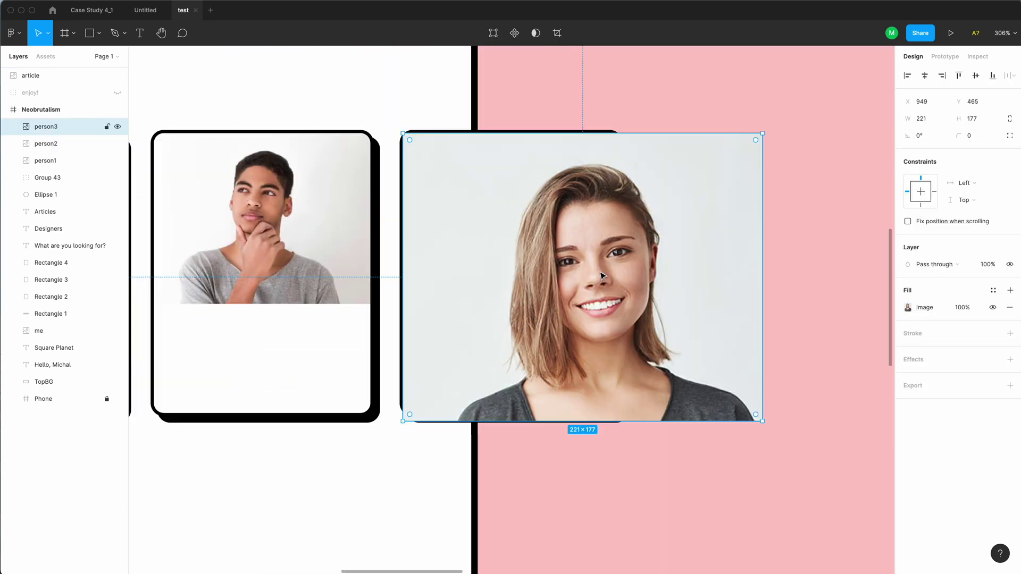
pyautogui.hotkey('ctrl', 'z')
pyautogui.click(775, 310)
pyautogui.scroll(-3, 774, 310)
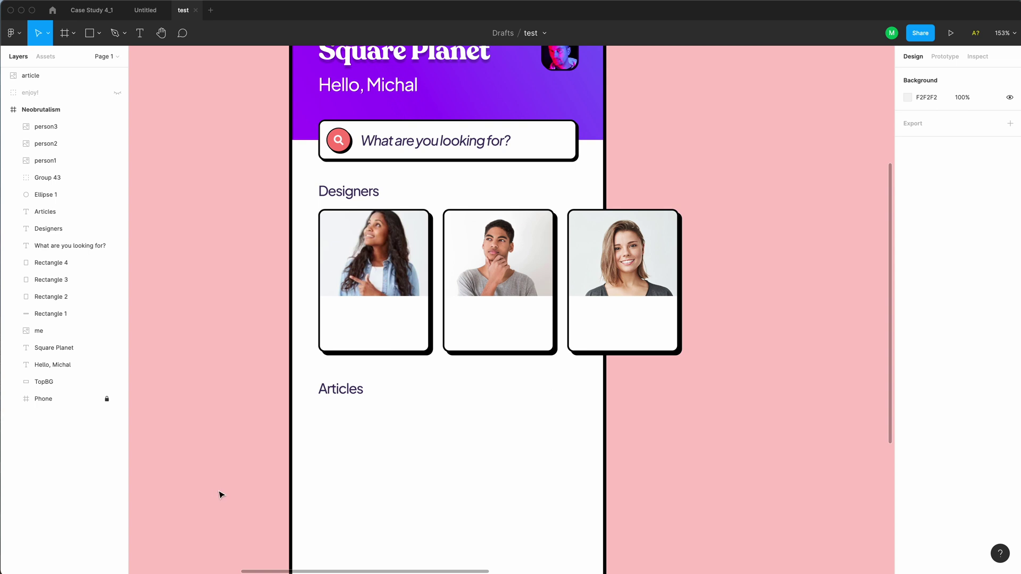
pyautogui.click(348, 192)
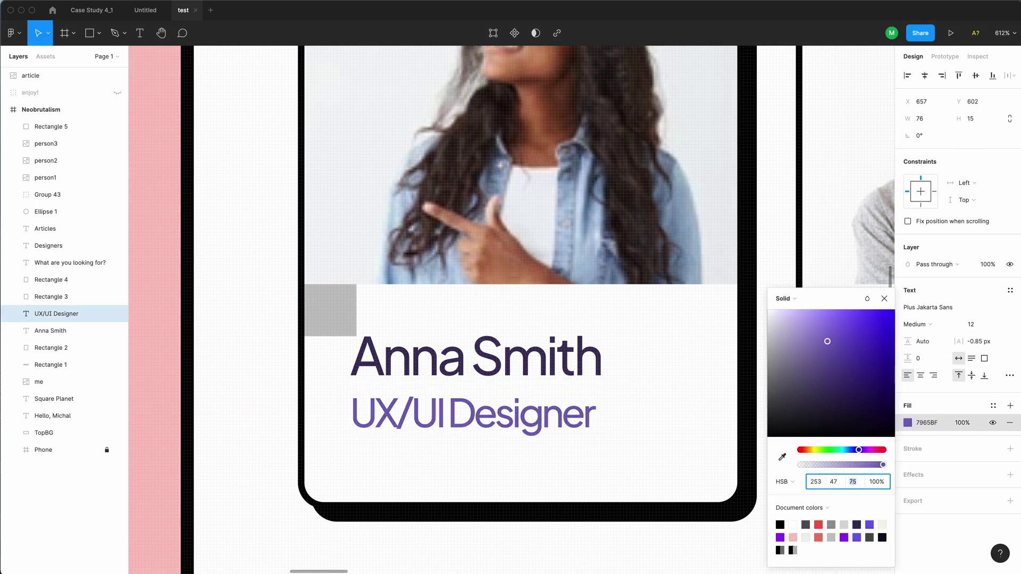
# Give the role text a lighter colour and group the name and role captions
pyautogui.write('17')
pyautogui.press('Return')
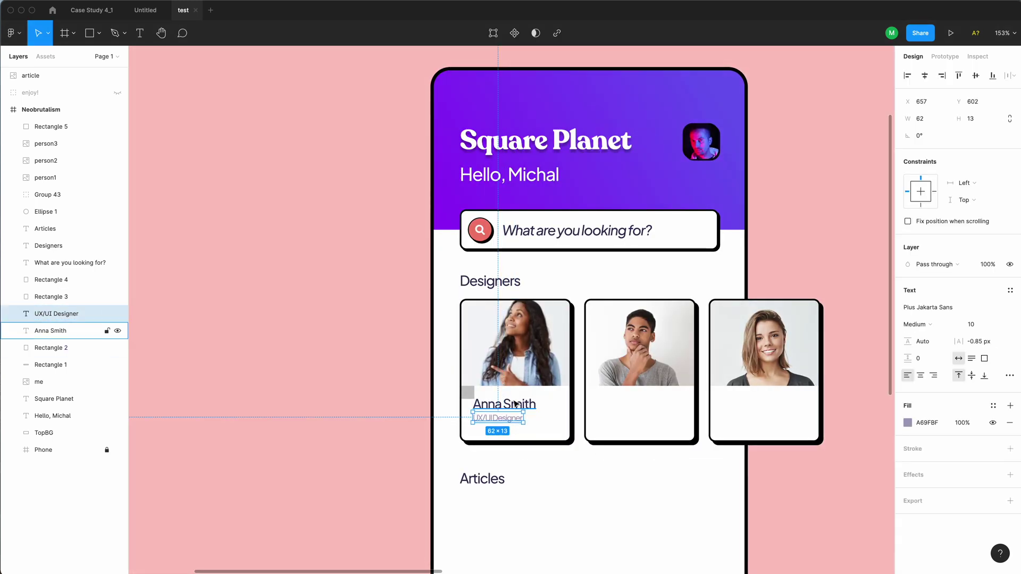
pyautogui.keyDown('shift'); pyautogui.click(514, 404); pyautogui.keyUp('shift')
pyautogui.hotkey('ctrl', 'g')
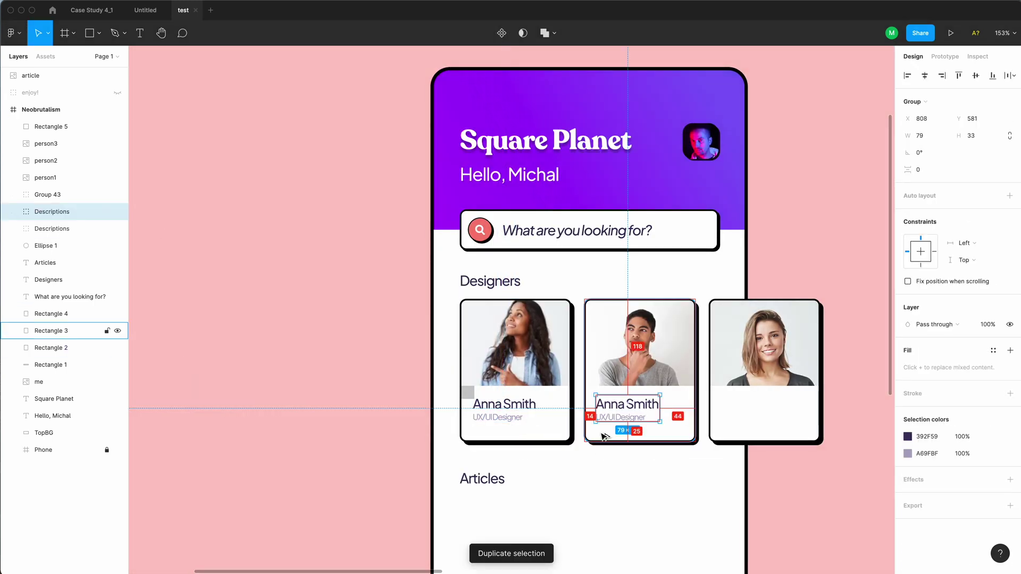
pyautogui.doubleClick(616, 407)
pyautogui.doubleClick(621, 417)
pyautogui.hotkey('ctrl', 'd')
pyautogui.moveTo(638, 412); pyautogui.dragTo(760, 412)
pyautogui.doubleClick(734, 404)
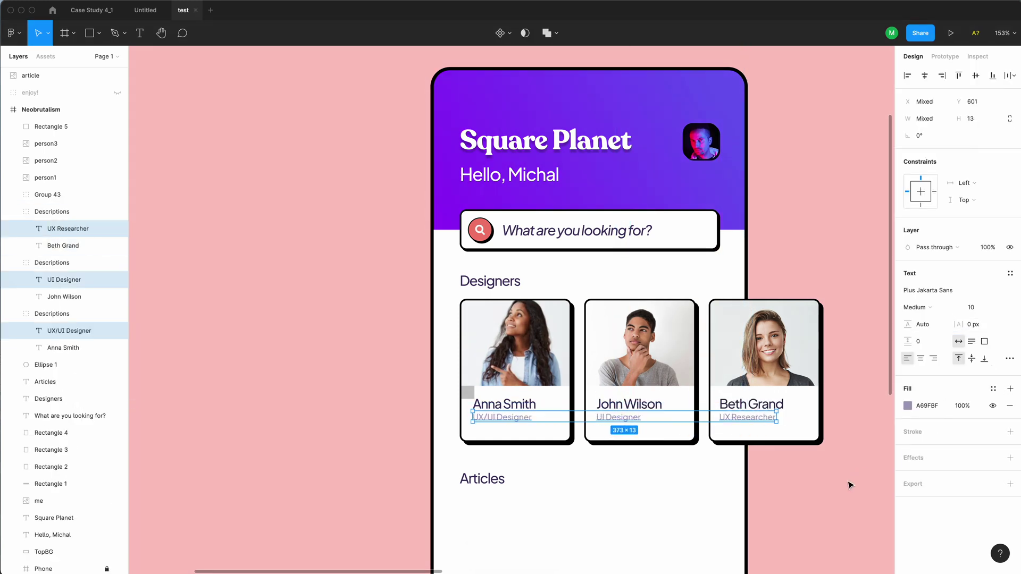
pyautogui.click(851, 485)
# Shorten all three designer cards to 167 px tall using the spacer square
pyautogui.scroll(10, 488, 429)
pyautogui.moveTo(474, 314); pyautogui.dragTo(470, 453)
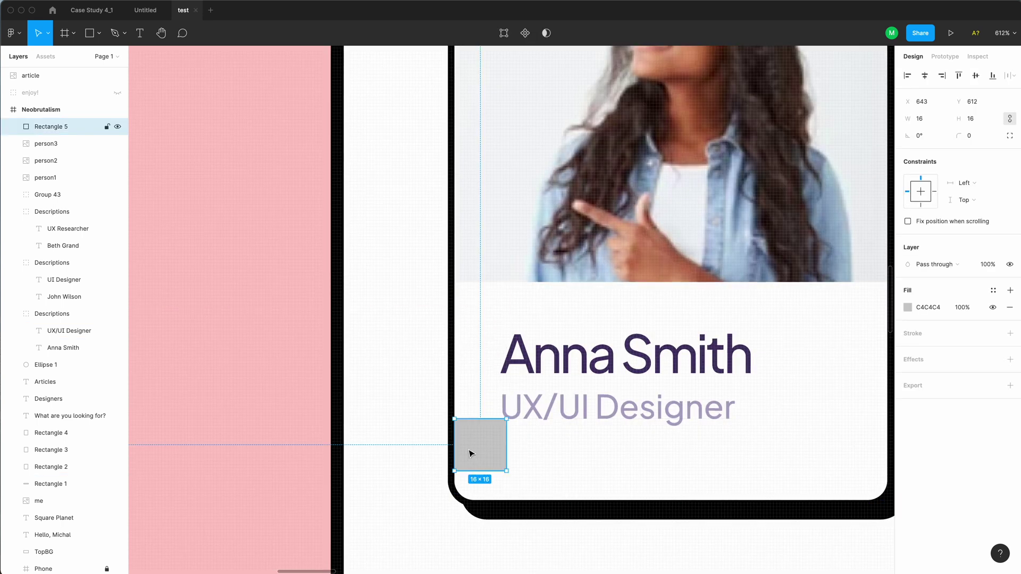
pyautogui.press('-')
pyautogui.press('-')
pyautogui.click(659, 457)
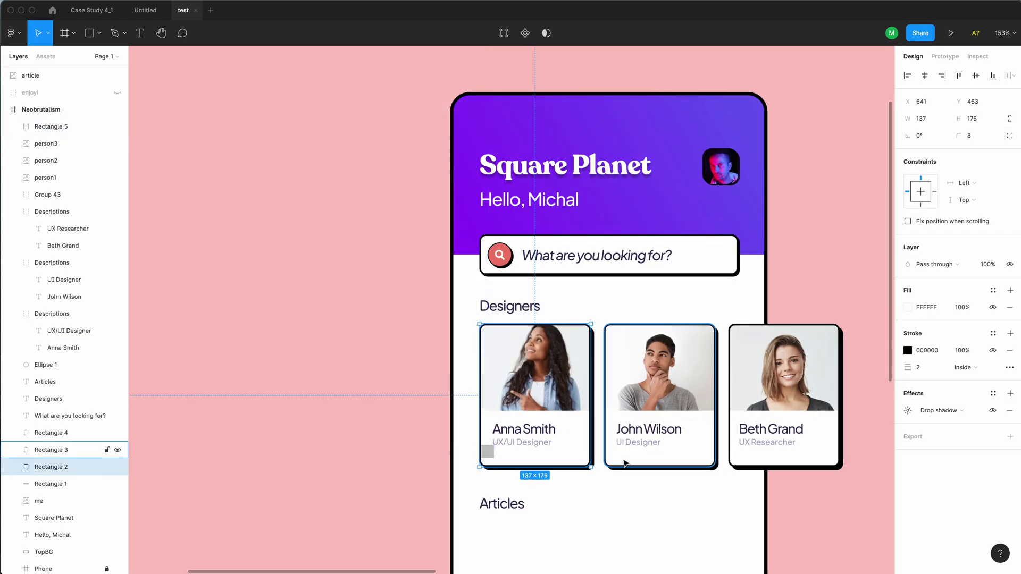
pyautogui.keyDown('shift'); pyautogui.click(537, 457); pyautogui.keyUp('shift')
pyautogui.keyDown('shift'); pyautogui.click(751, 462); pyautogui.keyUp('shift')
pyautogui.moveTo(714, 469); pyautogui.dragTo(714, 461)
pyautogui.press('+')
pyautogui.press('+')
pyautogui.press('+')
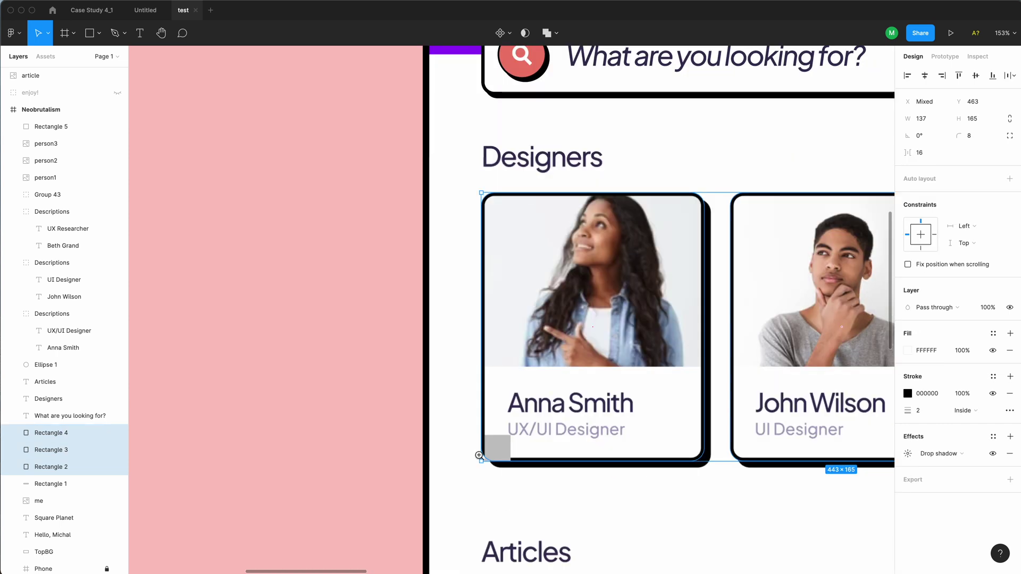
pyautogui.press('super+Down')
pyautogui.press('super+Down')
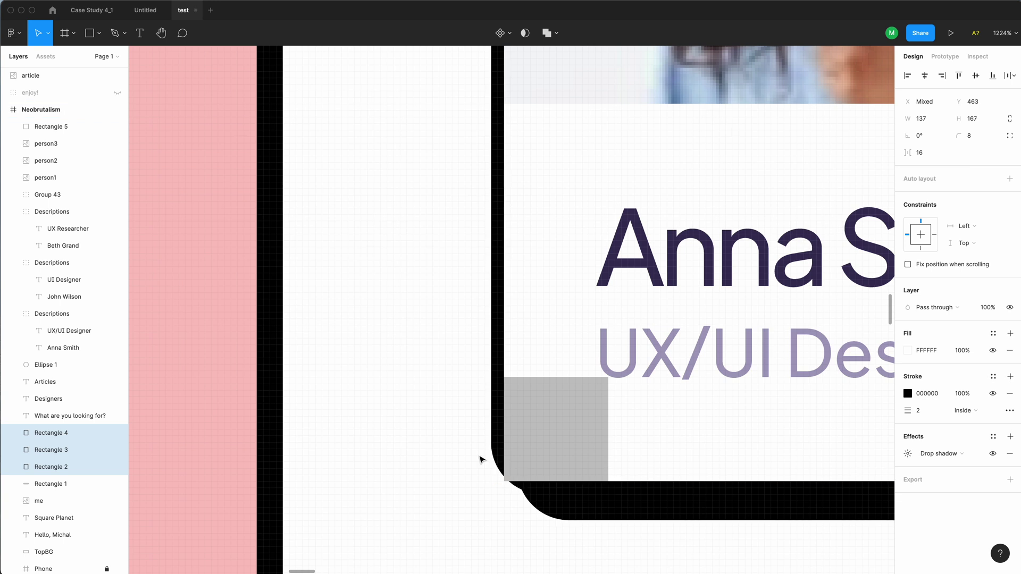
# Check the cards' spacing to the frame edges and delete the spacer square
pyautogui.press('alt')
pyautogui.press('-')
pyautogui.press('-')
pyautogui.press('-')
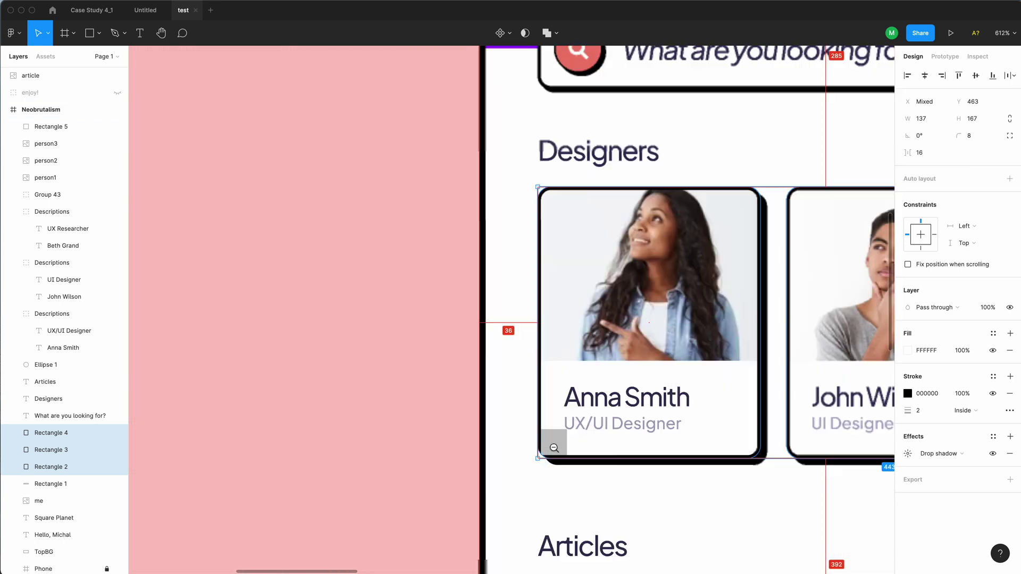
pyautogui.click(554, 447)
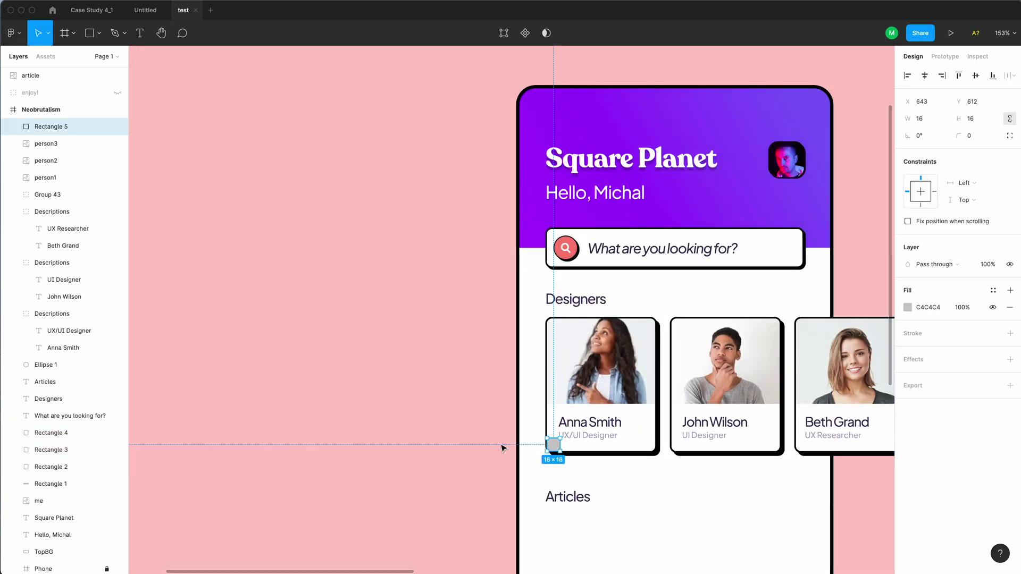
pyautogui.press('Delete')
pyautogui.hscroll(5, 523, 471)
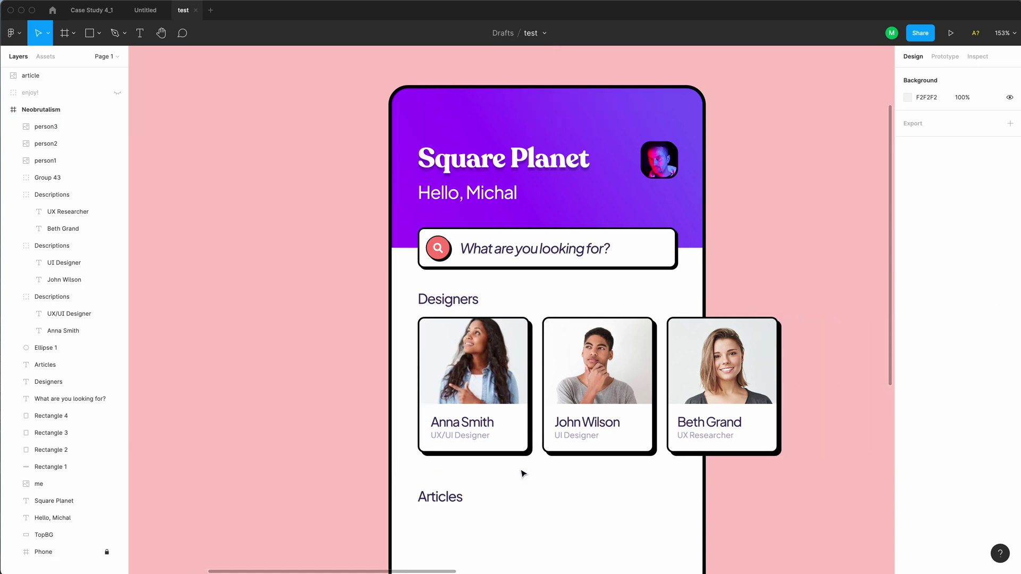
# Colour the Designers and Articles headings muted purple (64588C)
pyautogui.press('-')
pyautogui.click(48, 382)
pyautogui.keyDown('shift'); pyautogui.click(45, 365); pyautogui.keyUp('shift')
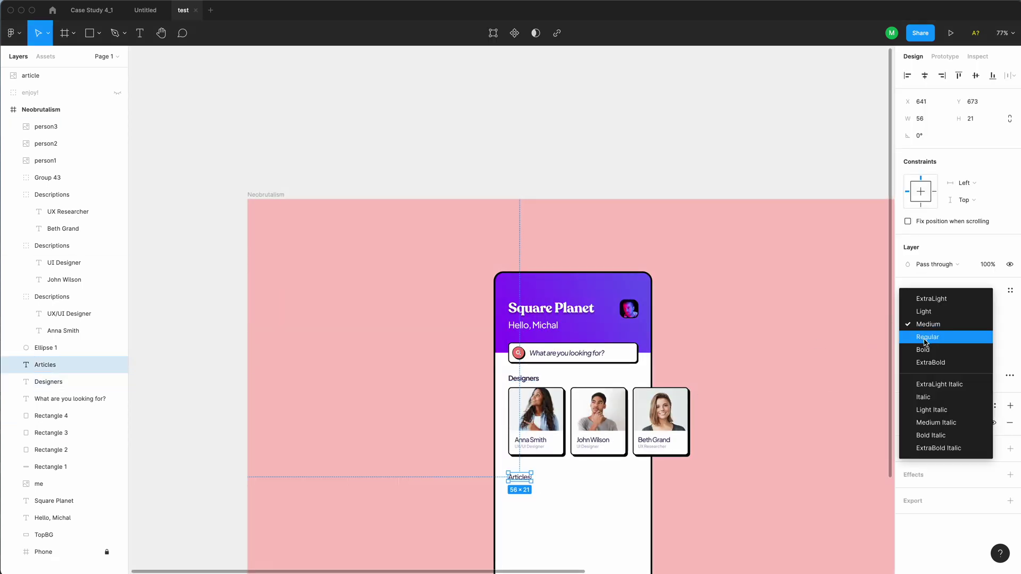
pyautogui.click(907, 466)
pyautogui.click(853, 481)
pyautogui.write('45')
pyautogui.press('Return')
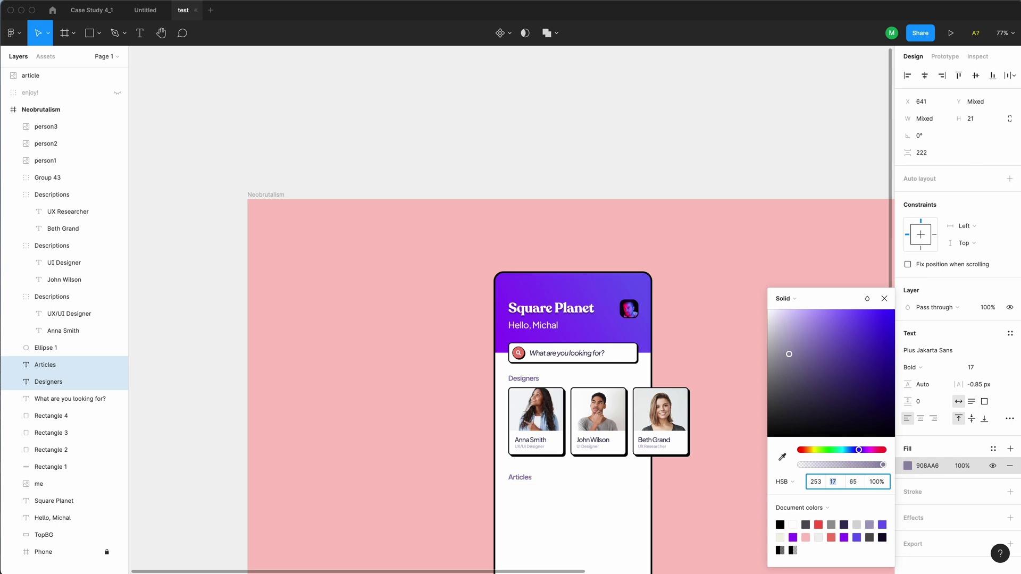
pyautogui.press('Escape')
pyautogui.click(647, 112)
# Draw a 16×16 grey spacer square and place it just under the designer cards
pyautogui.scroll(3, 531, 399)
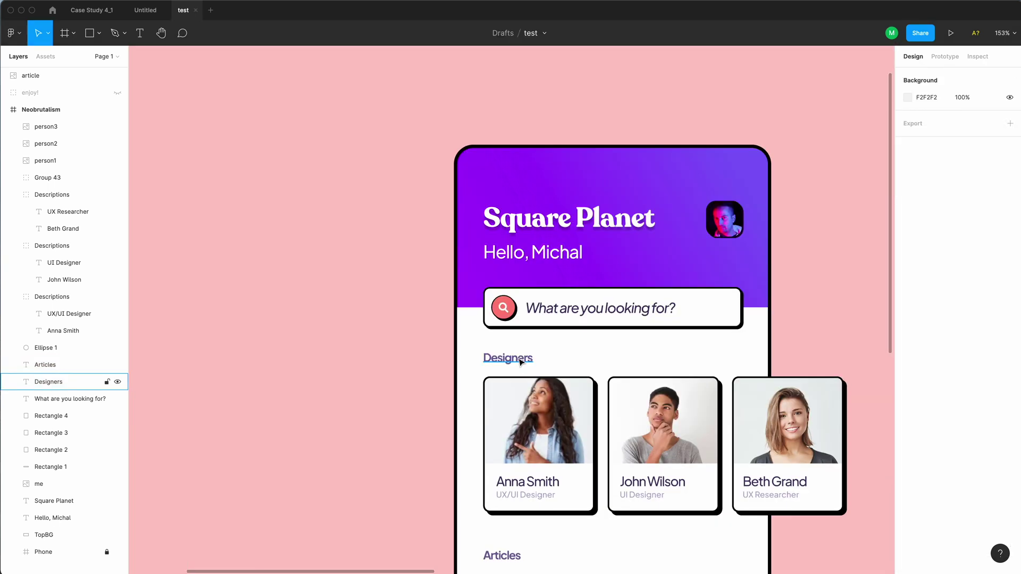
pyautogui.click(508, 358)
pyautogui.moveTo(410, 392); pyautogui.dragTo(857, 531)
pyautogui.scroll(5, 495, 358)
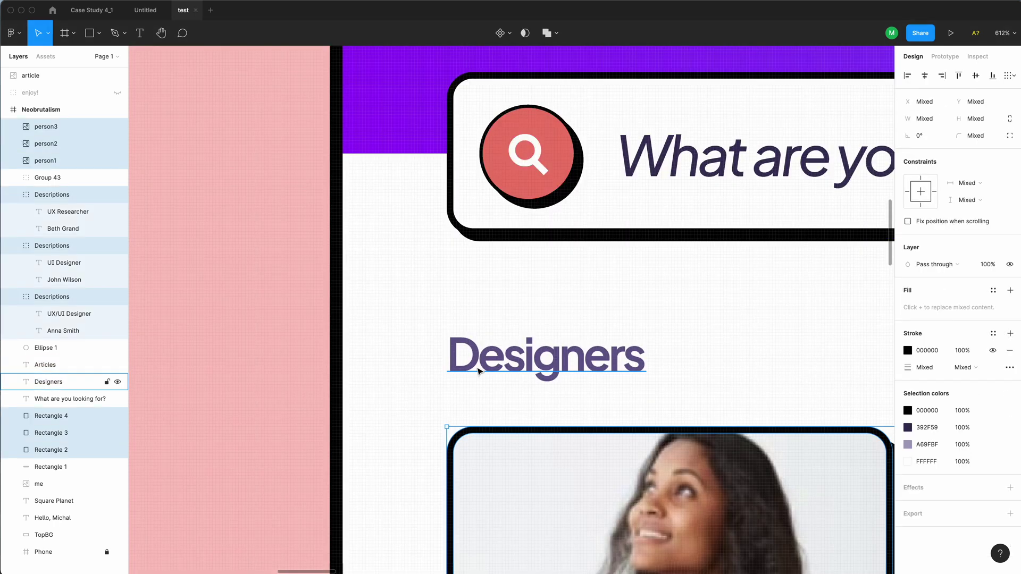
pyautogui.press('r')
pyautogui.moveTo(449, 371); pyautogui.dragTo(494, 427)
pyautogui.scroll(-5, 486, 411)
pyautogui.scroll(-3, 837, 556)
pyautogui.click(483, 302)
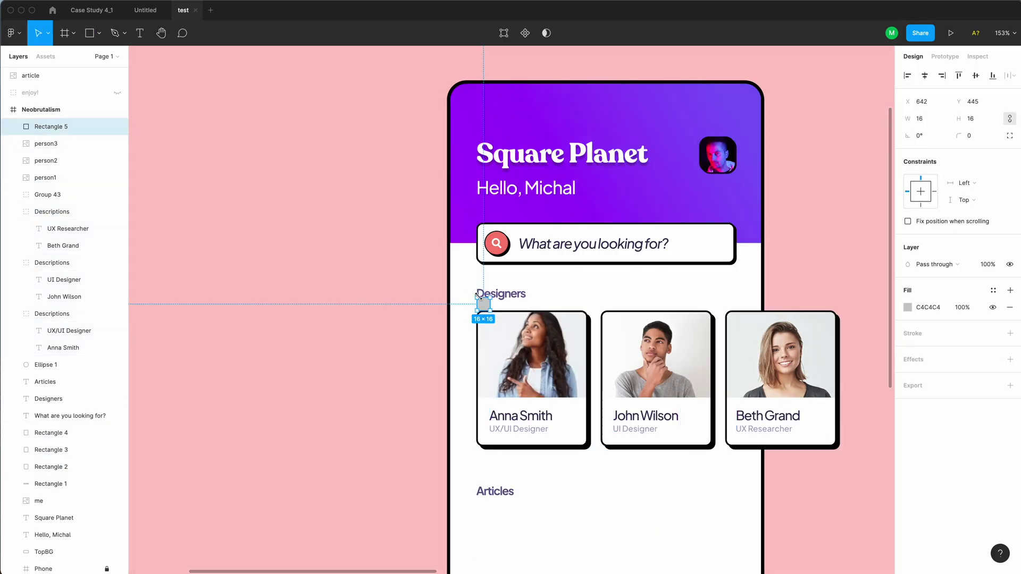
pyautogui.scroll(5, 478, 319)
pyautogui.click(505, 301)
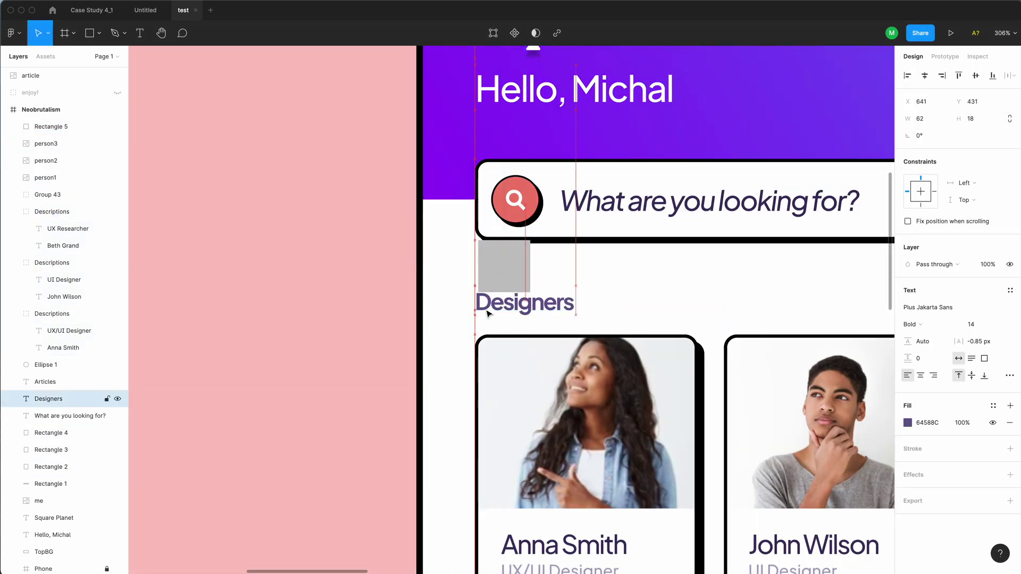
pyautogui.scroll(-5, 494, 287)
pyautogui.click(493, 269)
pyautogui.moveTo(493, 269); pyautogui.dragTo(500, 478)
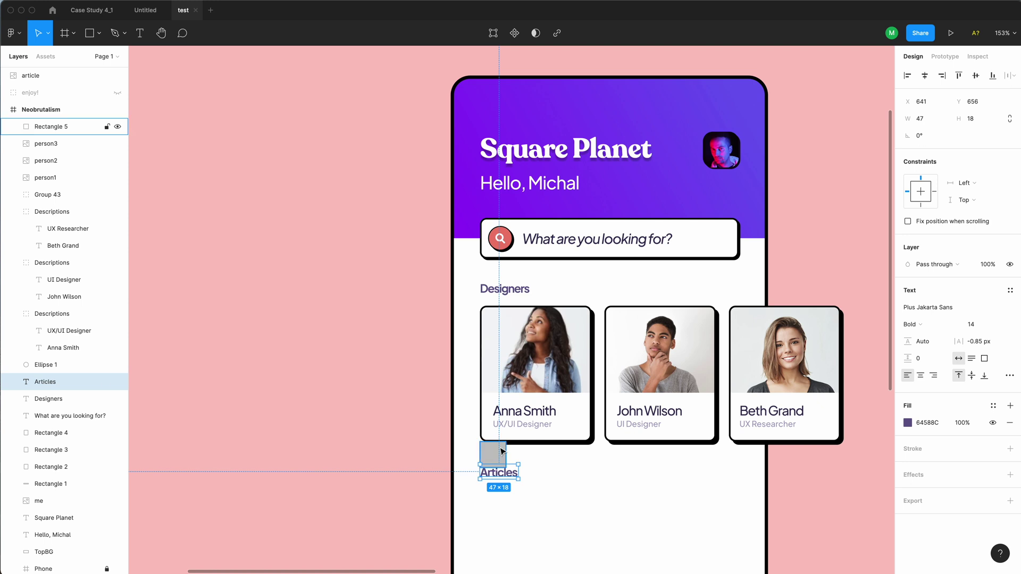
# Copy the 318×50 search box below the Articles heading and check its spacing to the edges
pyautogui.click(493, 454)
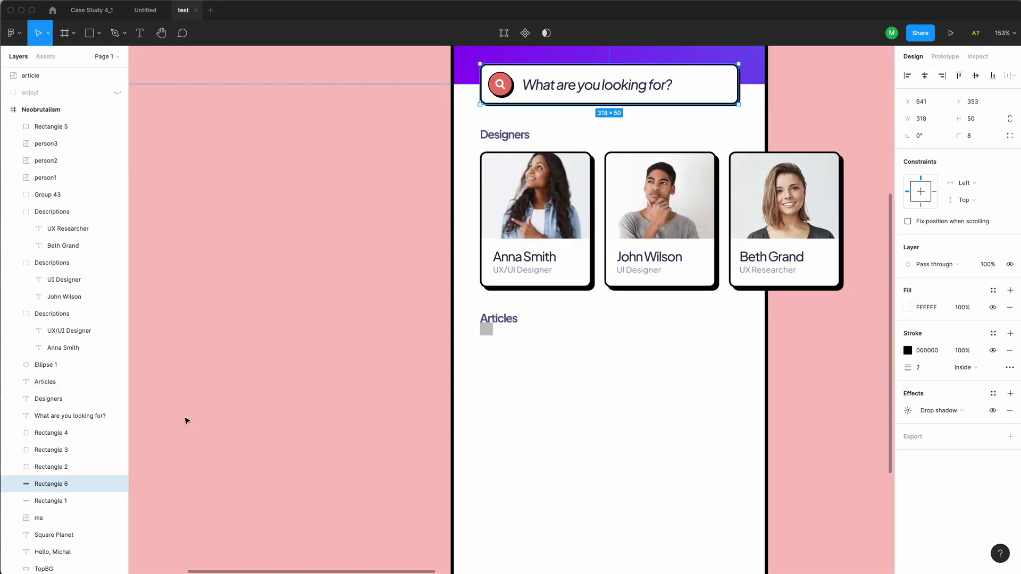
pyautogui.moveTo(689, 89); pyautogui.dragTo(700, 363)
pyautogui.press('alt')
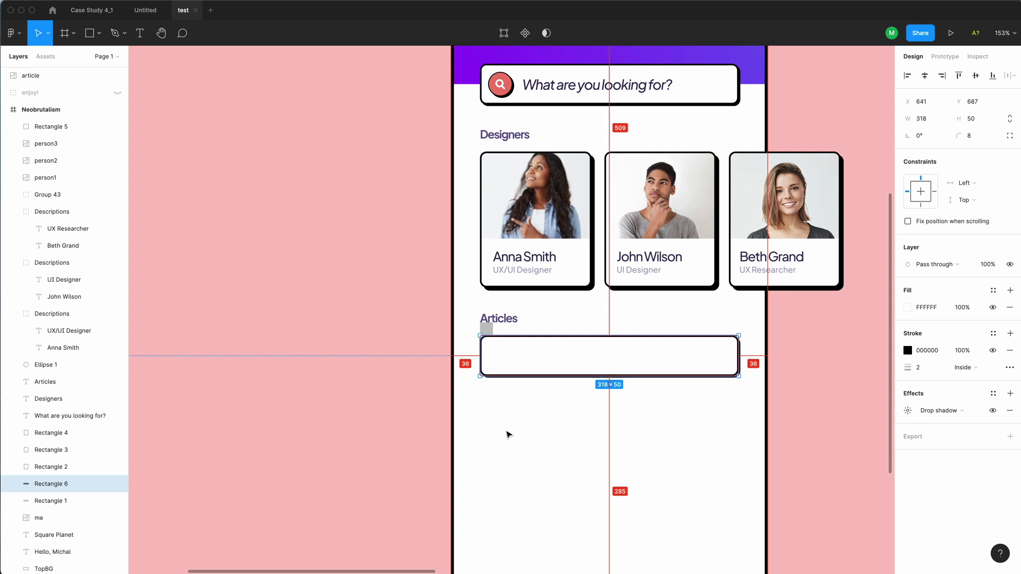
pyautogui.click(488, 104)
pyautogui.press('alt')
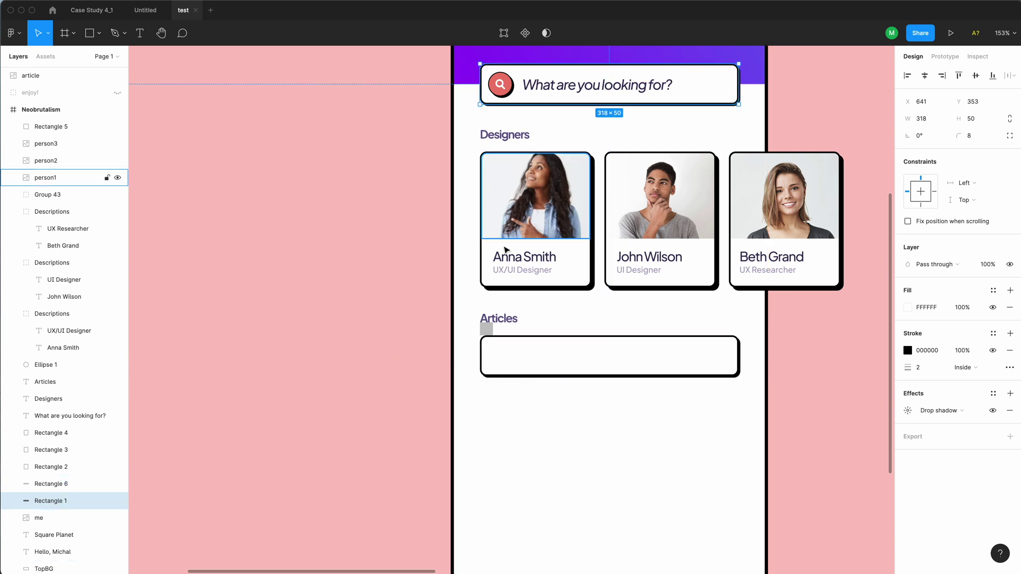
# Resize the Articles box to 302×216
pyautogui.click(517, 367)
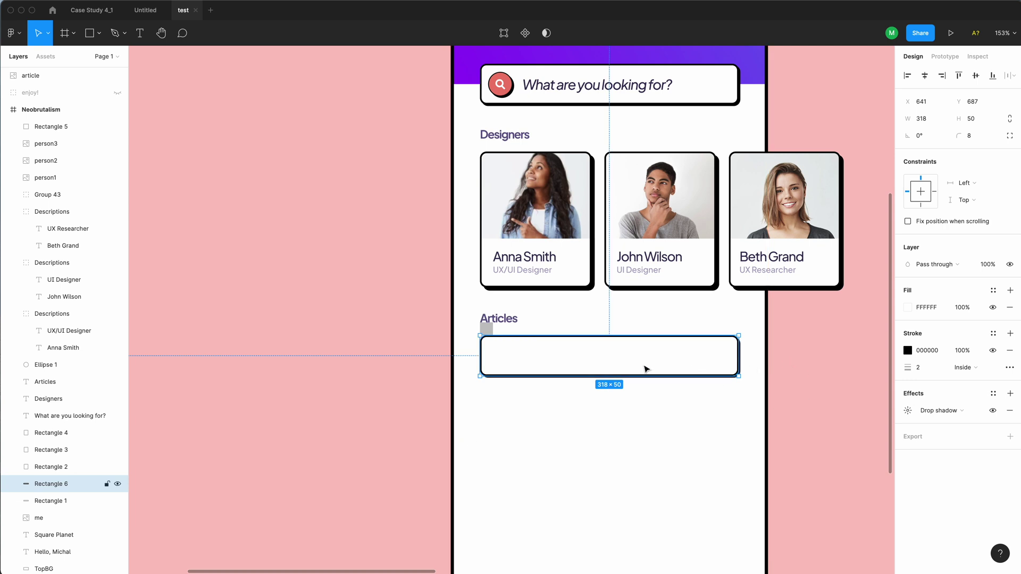
pyautogui.moveTo(622, 376); pyautogui.dragTo(603, 511)
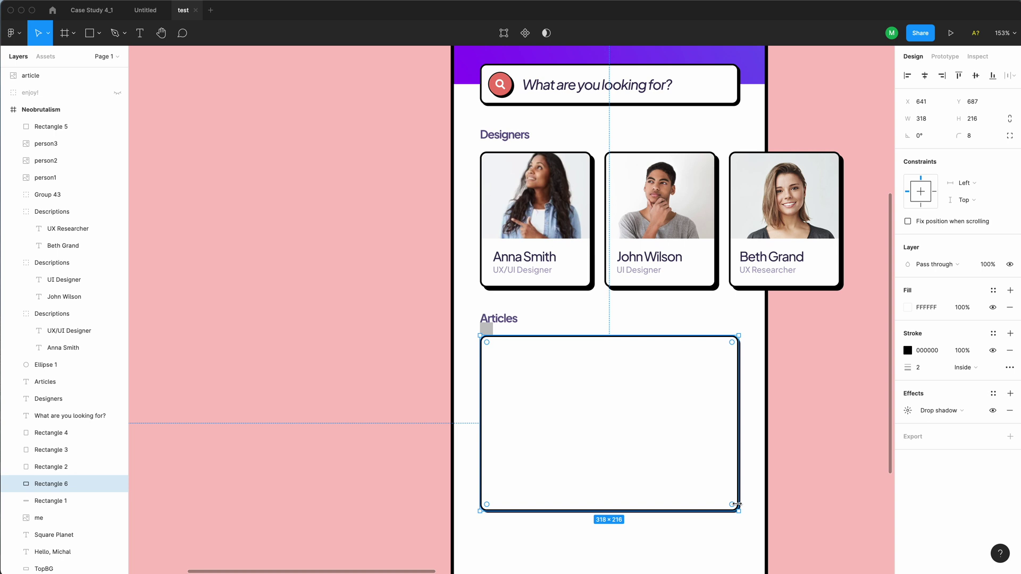
pyautogui.moveTo(737, 504); pyautogui.dragTo(730, 505)
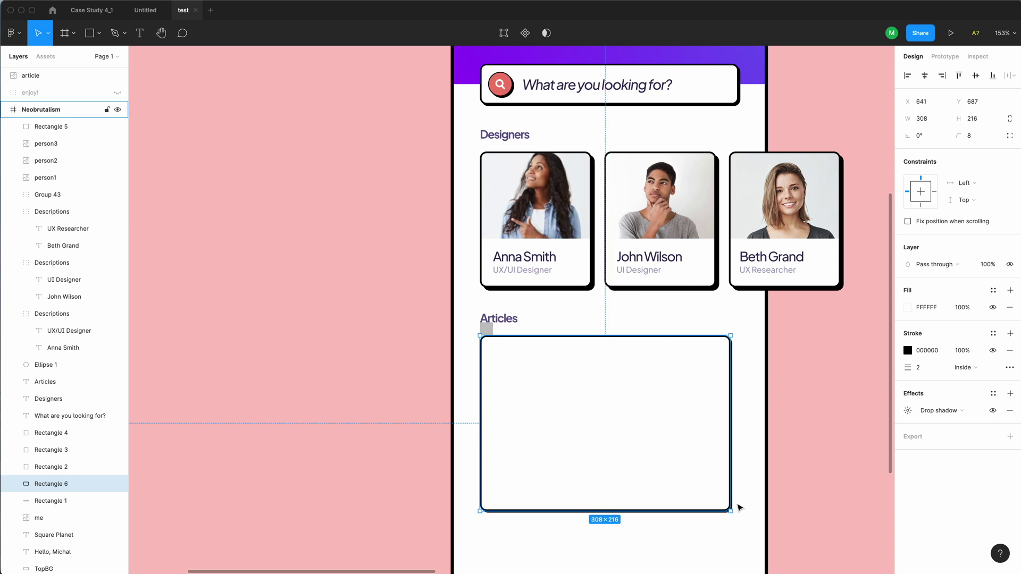
pyautogui.press('super+Left')
pyautogui.press('super+Left')
pyautogui.press('super+Left')
pyautogui.press('super+Left')
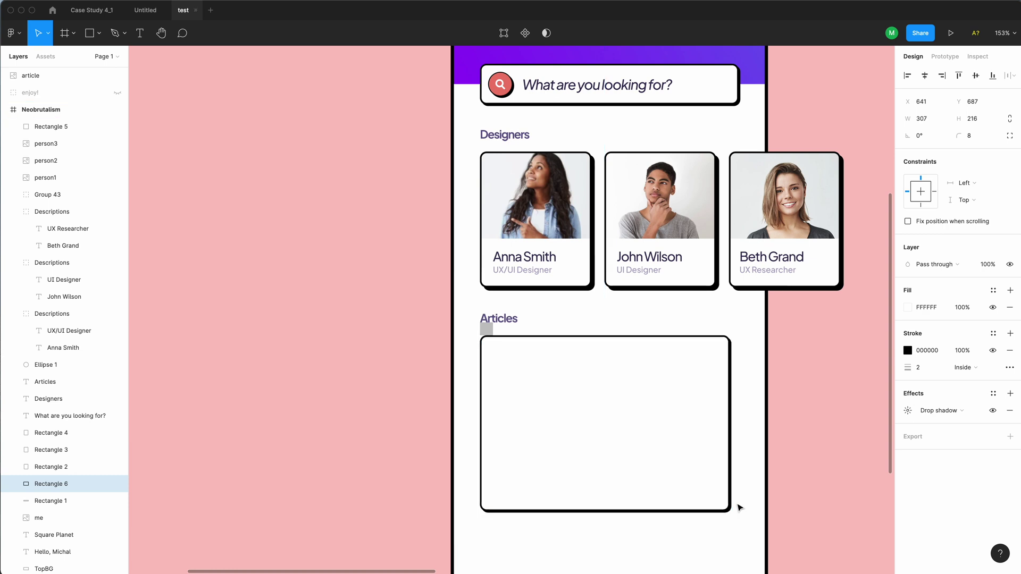
pyautogui.press('super+Left')
pyautogui.press('super+Left')
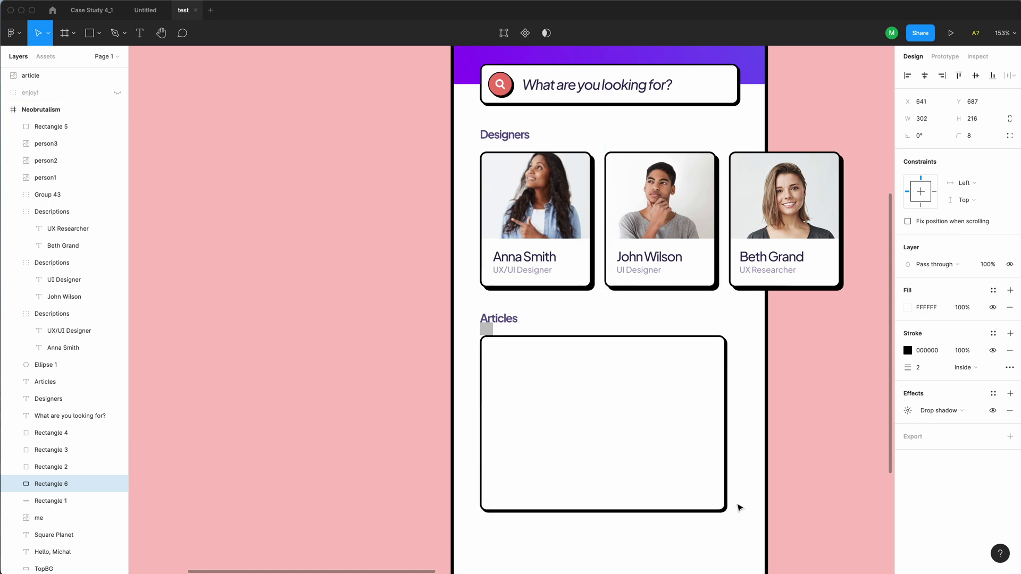
# Move the grey spacer square onto the canvas and remove the card's drop shadow
pyautogui.scroll(-3, 739, 508)
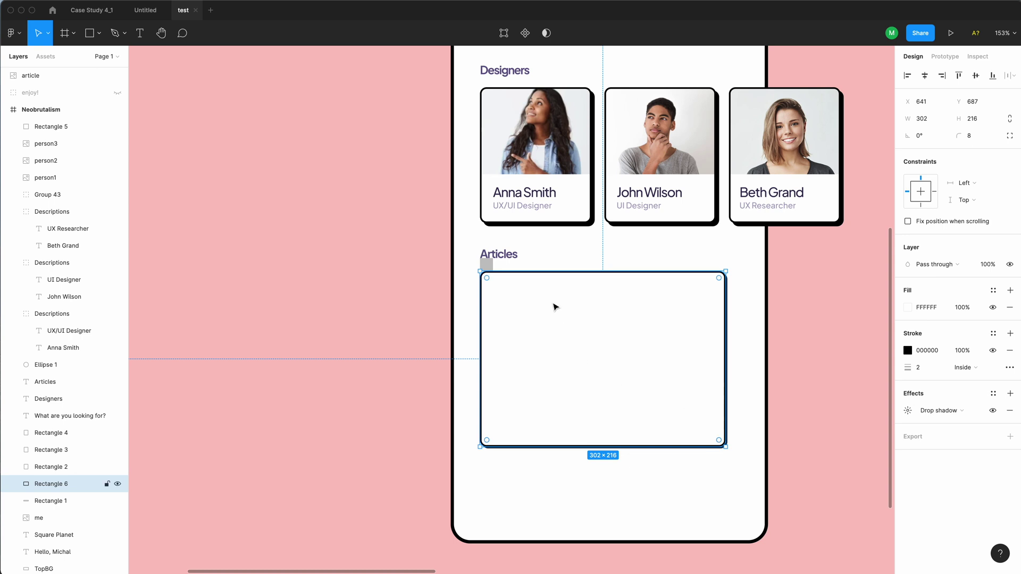
pyautogui.moveTo(485, 266); pyautogui.dragTo(368, 290)
pyautogui.click(582, 368)
pyautogui.click(1009, 411)
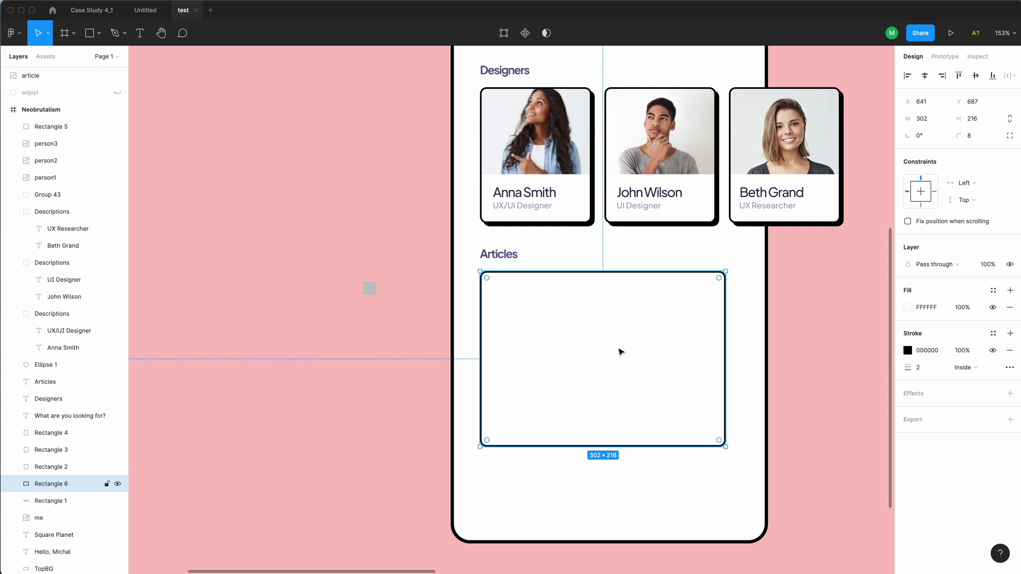
# Make two copies of the Articles card, each offset 10 px right and down, and send the newest behind
pyautogui.press('super+d')
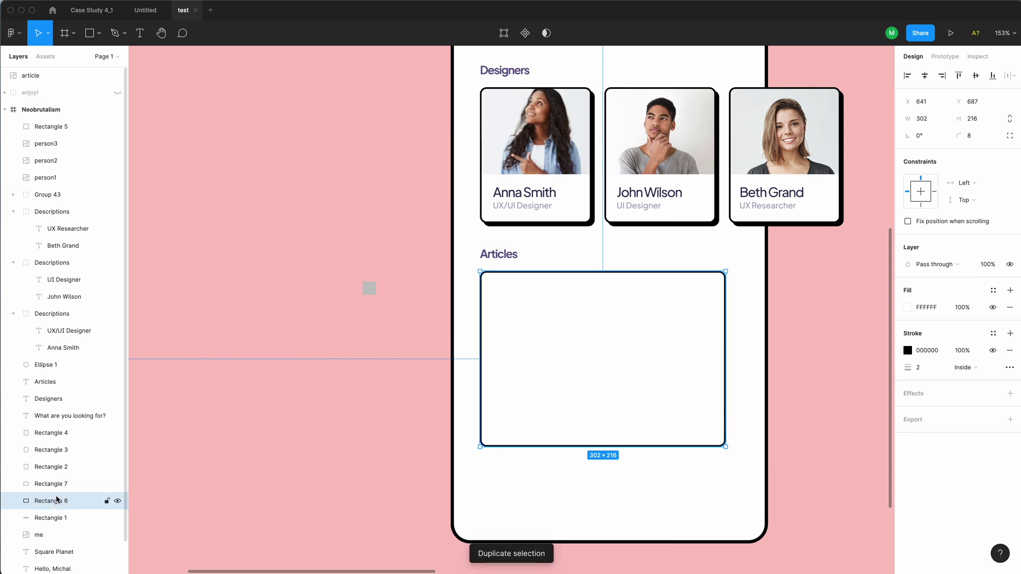
pyautogui.hotkey('shift', 'Right')
pyautogui.hotkey('shift', 'Down')
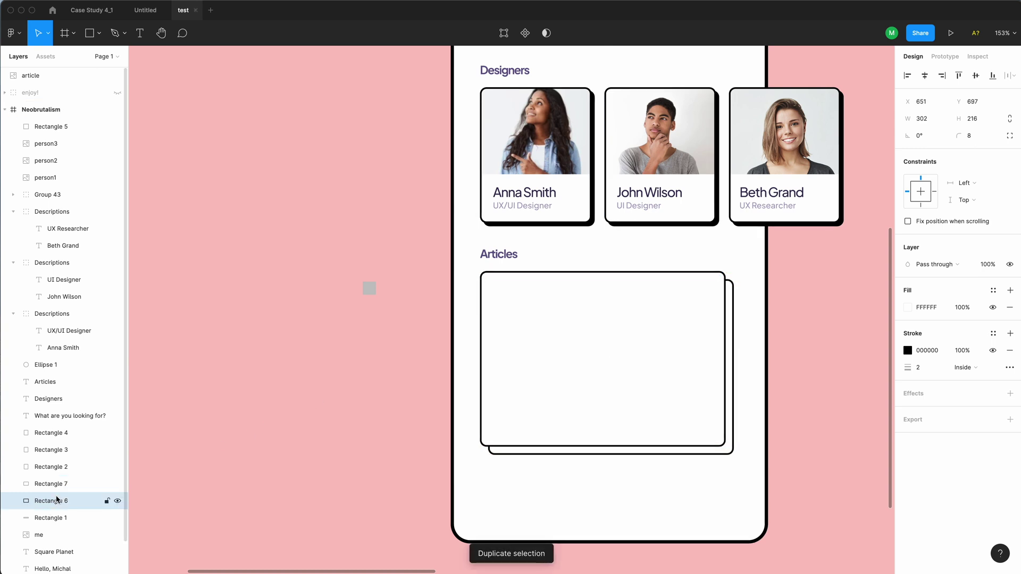
pyautogui.press('super+d')
pyautogui.hotkey('shift', 'Right')
pyautogui.hotkey('shift', 'Down')
pyautogui.moveTo(57, 500); pyautogui.dragTo(65, 528)
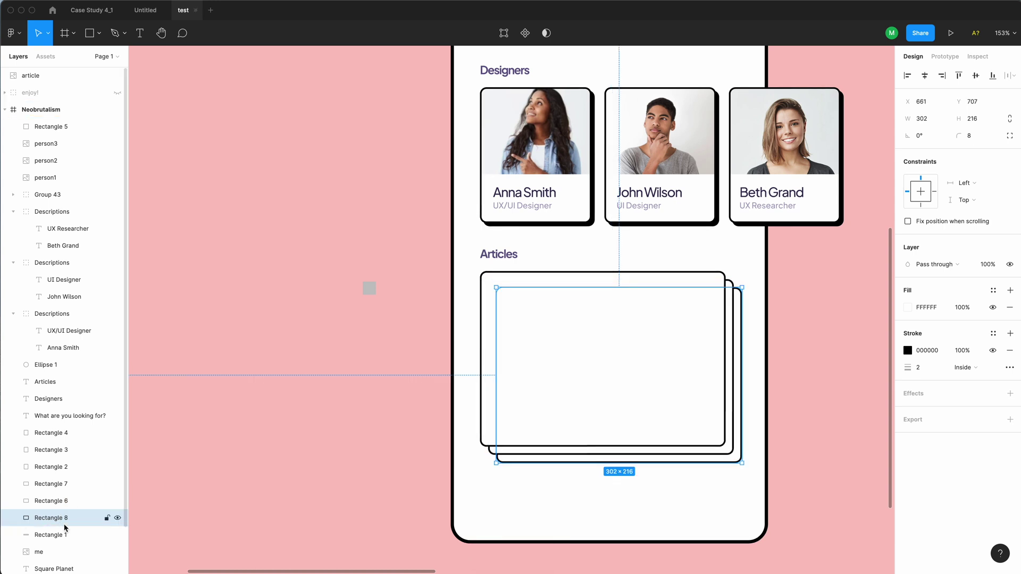
pyautogui.click(816, 443)
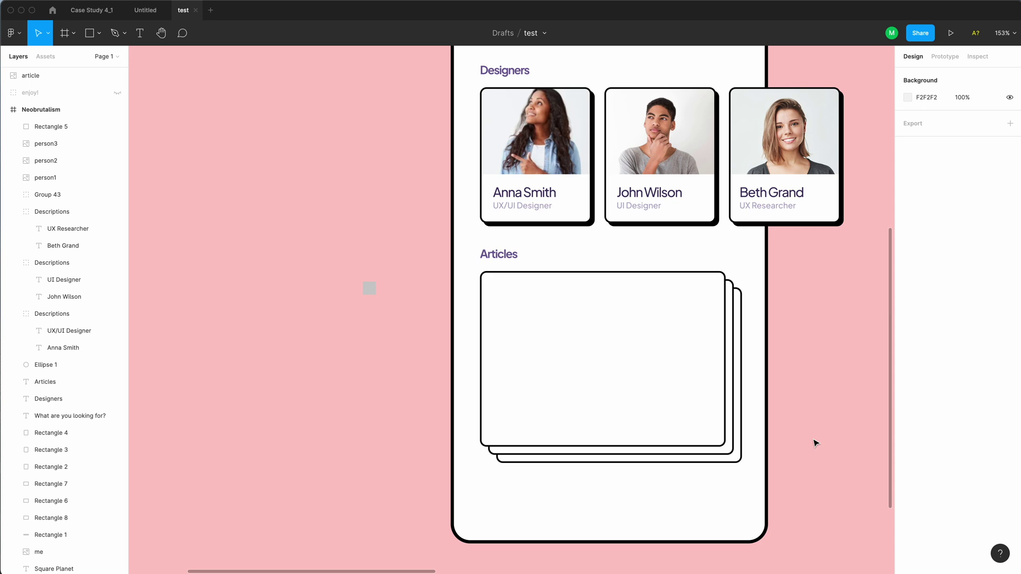
# Raise the middle card 3 px and narrow it 5 px; raise the back card 12 px and narrow it to 290
pyautogui.click(701, 450)
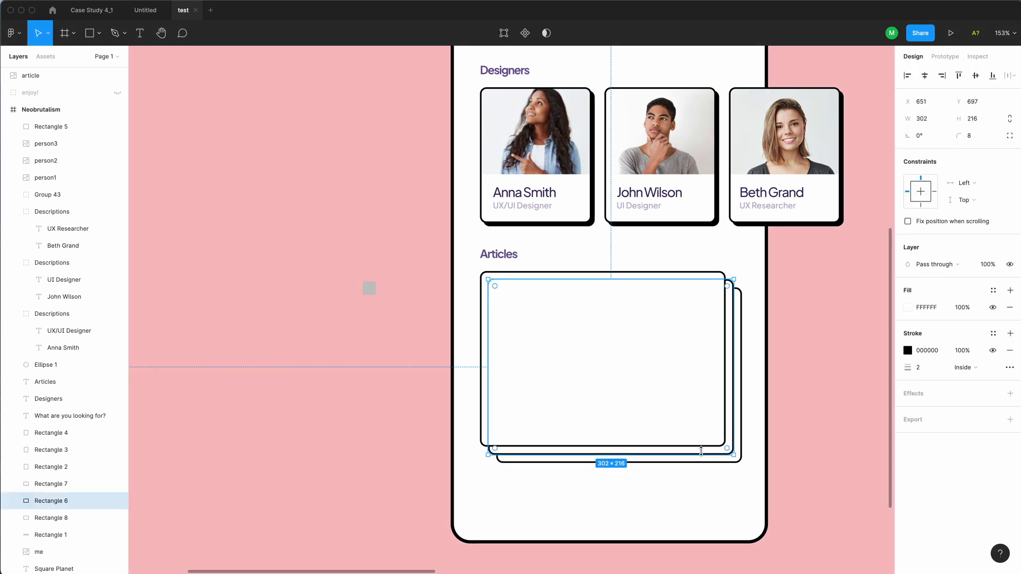
pyautogui.press('Up')
pyautogui.press('Up')
pyautogui.press('Up')
pyautogui.press('Up')
pyautogui.press('Up')
pyautogui.press('Up')
pyautogui.press('super+Left')
pyautogui.press('super+Left')
pyautogui.press('super+Left')
pyautogui.press('super+Left')
pyautogui.press('super+Left')
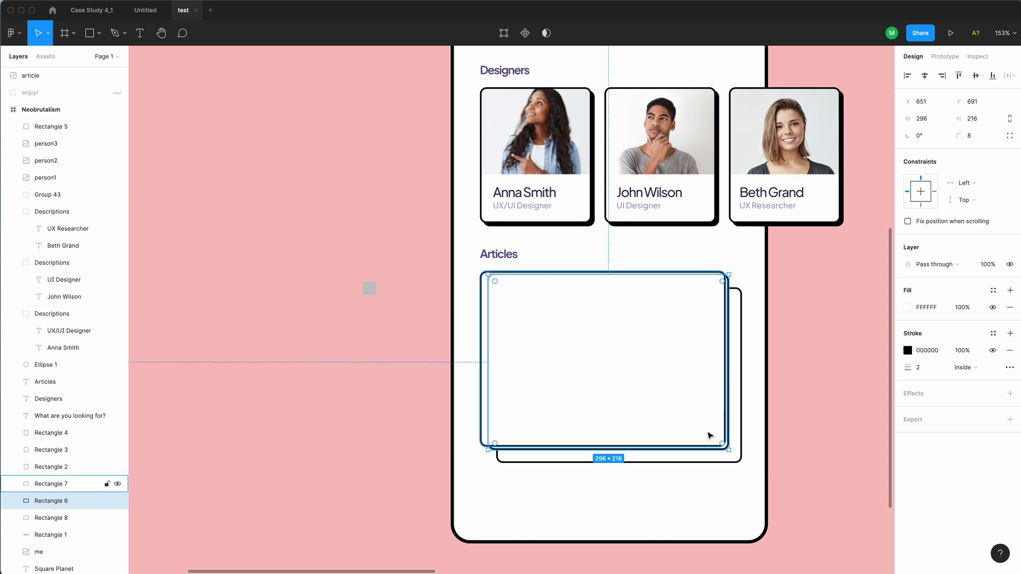
pyautogui.click(728, 464)
pyautogui.press('Up')
pyautogui.press('Up')
pyautogui.press('Up')
pyautogui.press('Up')
pyautogui.press('Up')
pyautogui.press('Up')
pyautogui.press('Up')
pyautogui.press('Up')
pyautogui.press('Up')
pyautogui.press('Up')
pyautogui.press('Up')
pyautogui.press('Up')
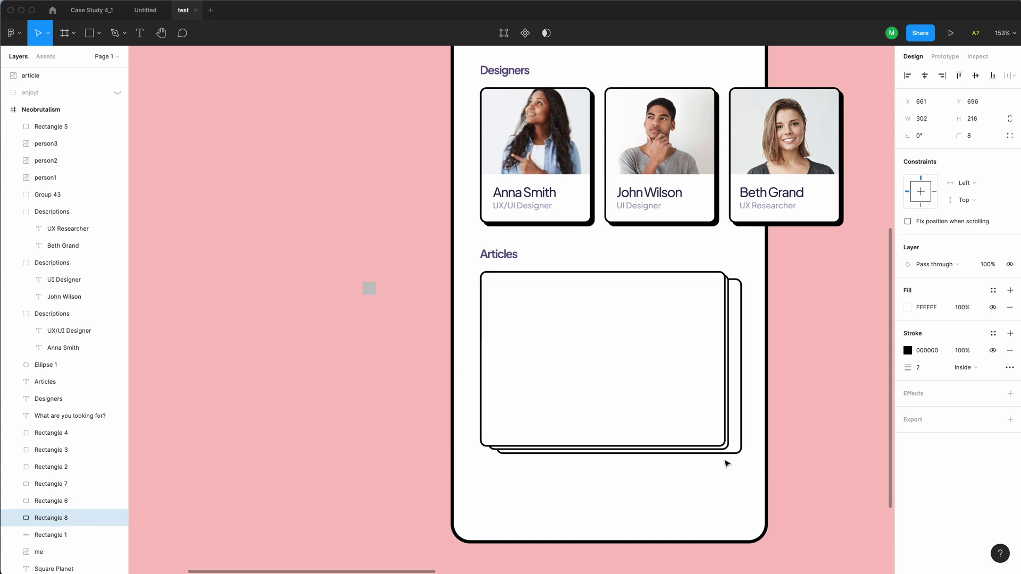
pyautogui.press('super+Left')
pyautogui.press('super+Left')
pyautogui.press('super+Left')
pyautogui.press('super+Left')
pyautogui.press('super+Left')
pyautogui.press('super+Left')
pyautogui.press('super+Left')
pyautogui.press('super+Left')
pyautogui.press('super+Left')
pyautogui.press('super+Left')
pyautogui.press('super+Left')
pyautogui.press('super+Left')
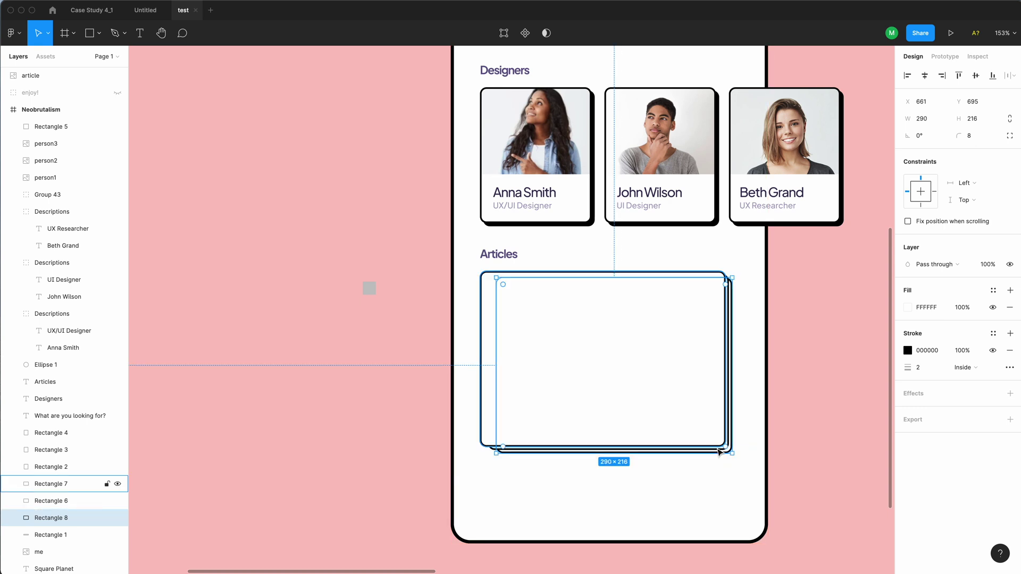
pyautogui.hscroll(-2, 806, 413)
pyautogui.click(806, 413)
# Zoom into the stack's corner and set the middle card's corner radius to 11
pyautogui.click(759, 430)
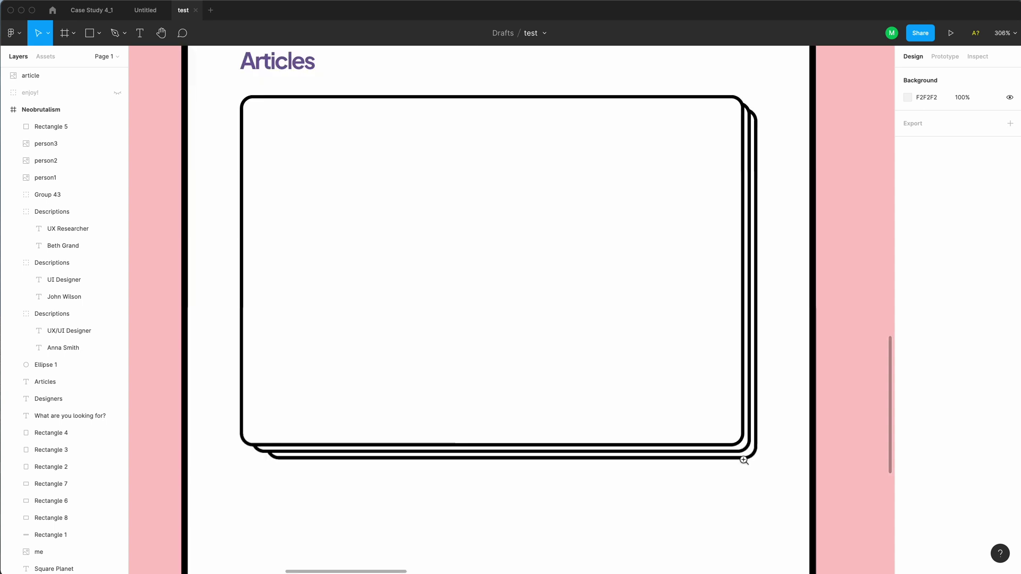
pyautogui.click(758, 429)
pyautogui.click(758, 430)
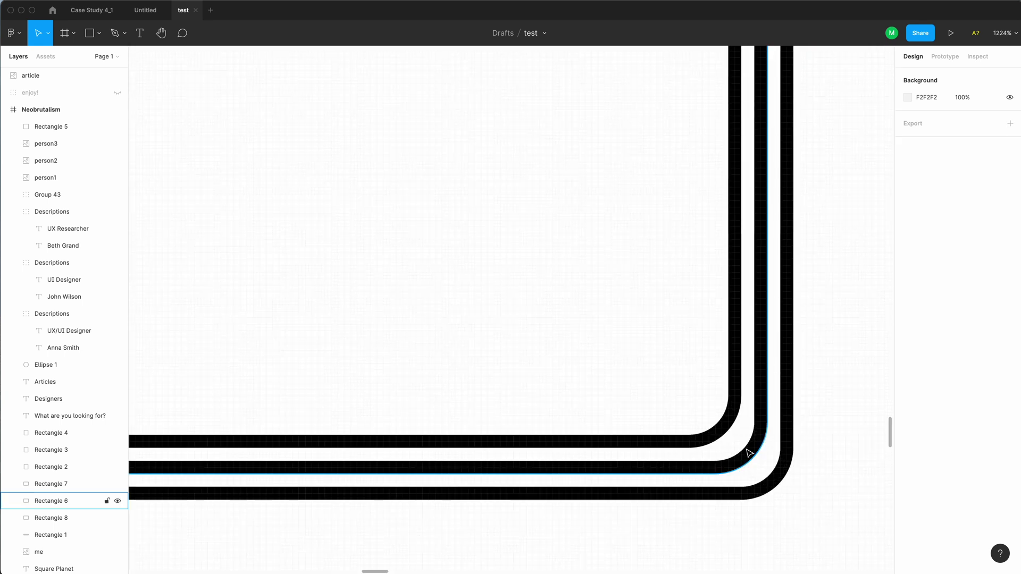
pyautogui.click(725, 431)
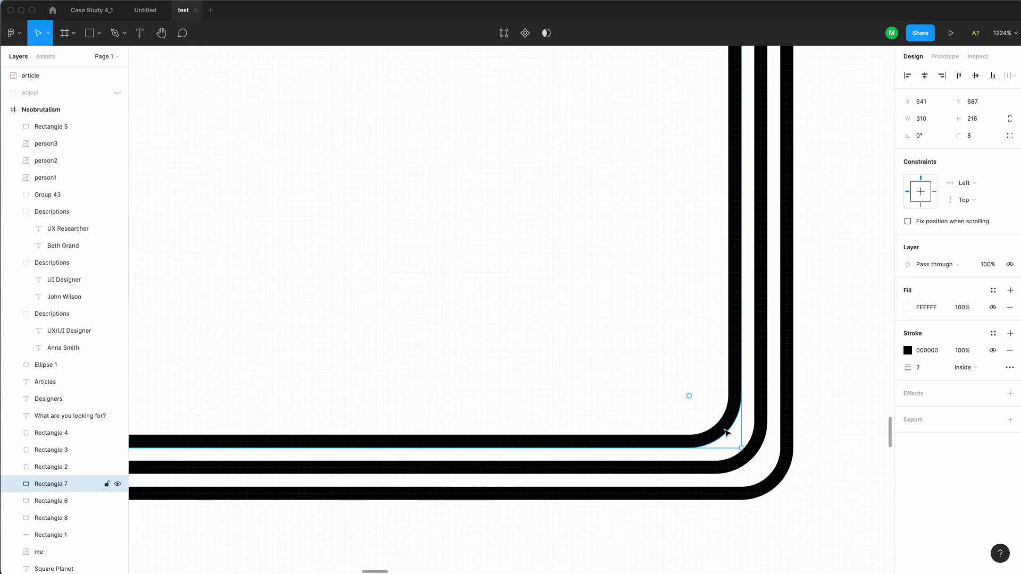
pyautogui.click(751, 453)
pyautogui.click(976, 143)
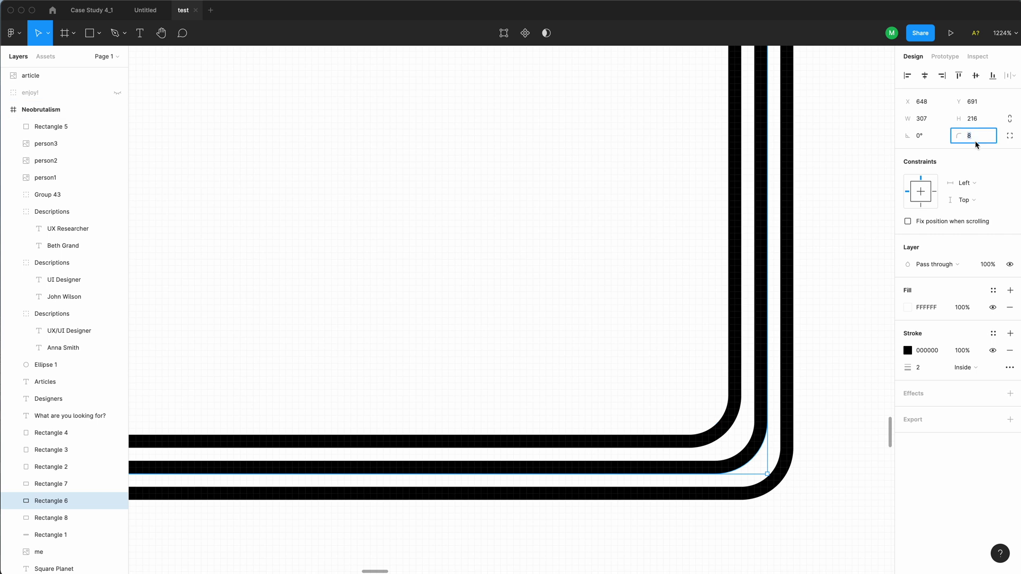
pyautogui.press('Up')
pyautogui.press('Up')
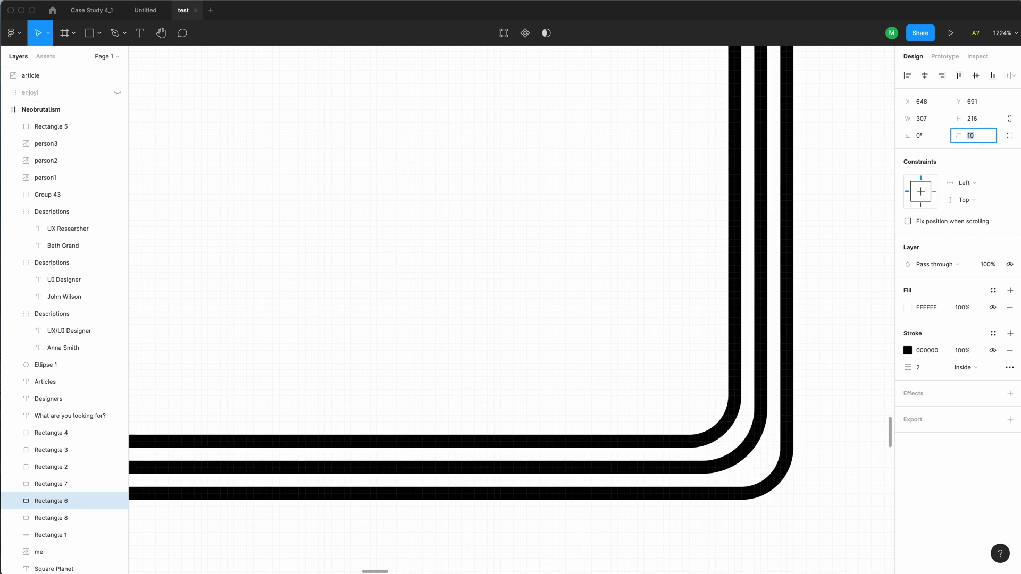
pyautogui.press('Up')
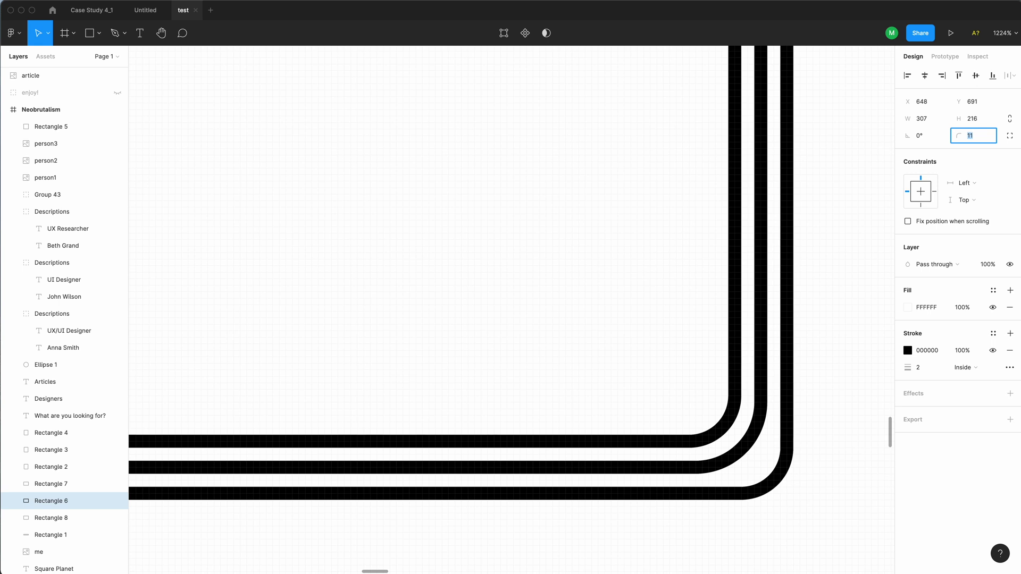
# Set the back card's corner radius to 14 and zoom back out to the stack
pyautogui.click(782, 475)
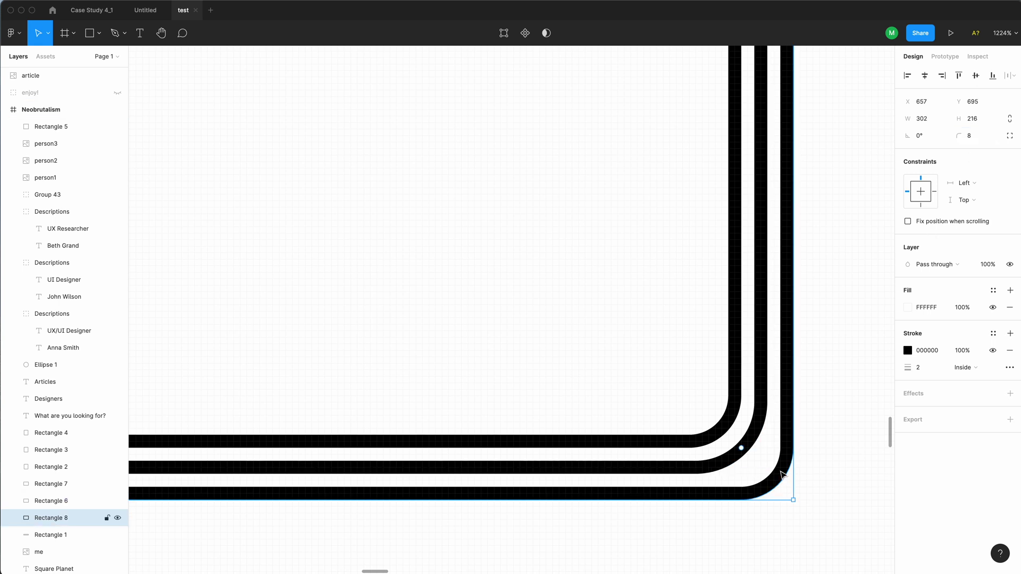
pyautogui.press('Up')
pyautogui.press('Up')
pyautogui.press('Up')
pyautogui.press('Up')
pyautogui.press('Up')
pyautogui.press('Up')
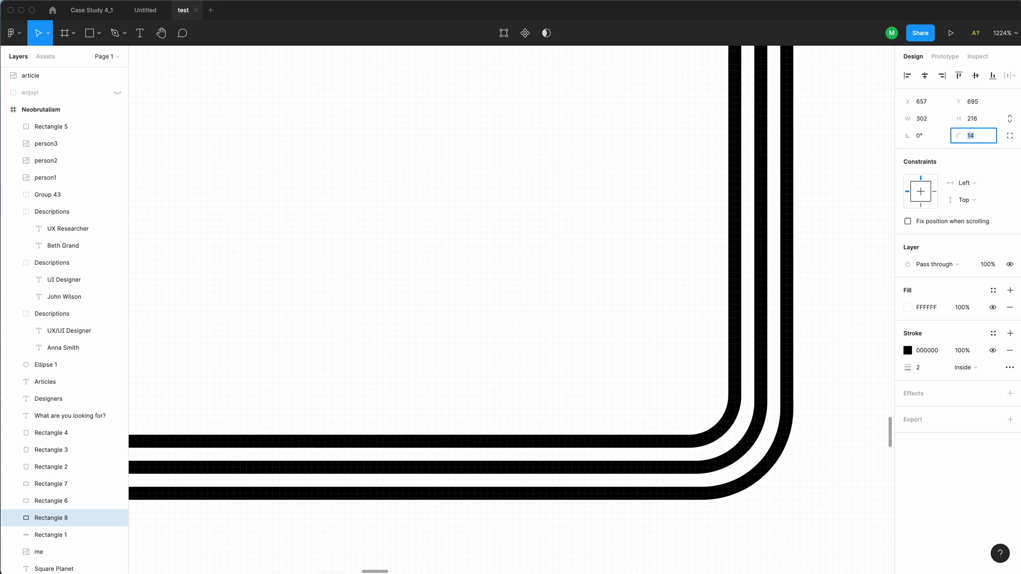
pyautogui.click(836, 415)
pyautogui.keyDown('alt'); pyautogui.click(816, 392); pyautogui.keyUp('alt')
pyautogui.keyDown('alt'); pyautogui.click(816, 392); pyautogui.keyUp('alt')
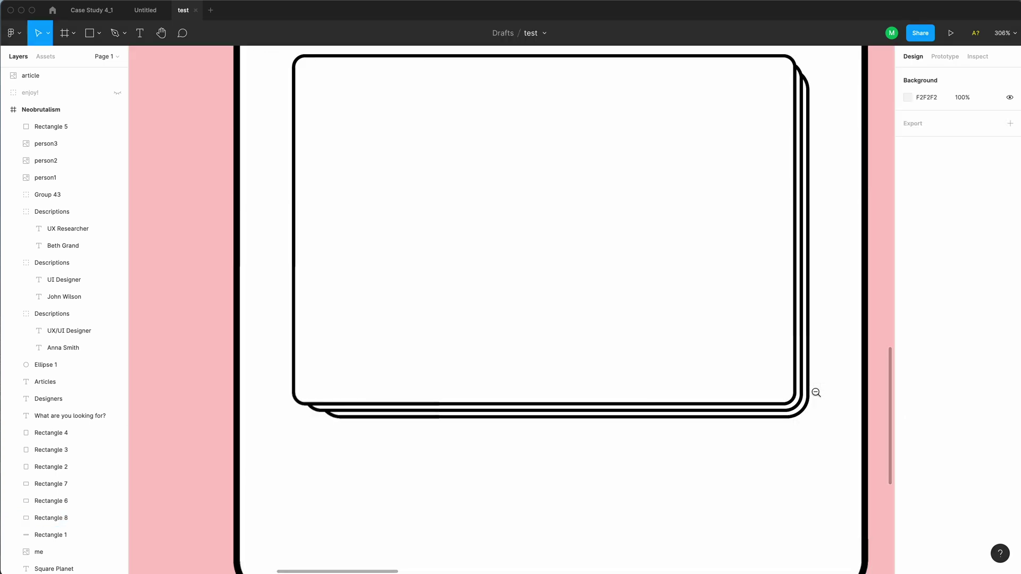
pyautogui.keyDown('alt'); pyautogui.click(815, 392); pyautogui.keyUp('alt')
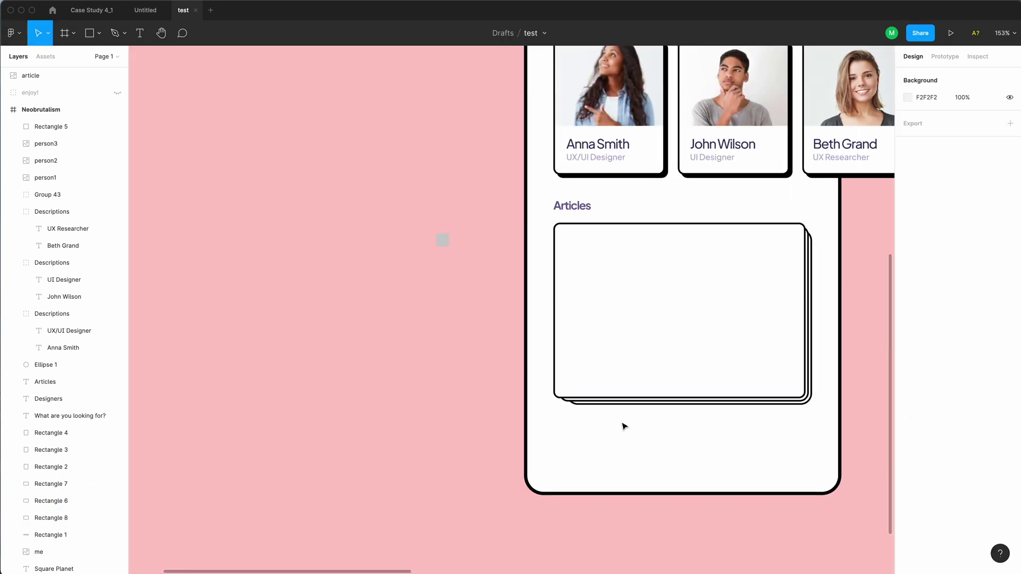
# Paste the name and role text into the article card and position it
pyautogui.hotkey('ctrl', 'v')
pyautogui.moveTo(543, 470); pyautogui.dragTo(550, 481)
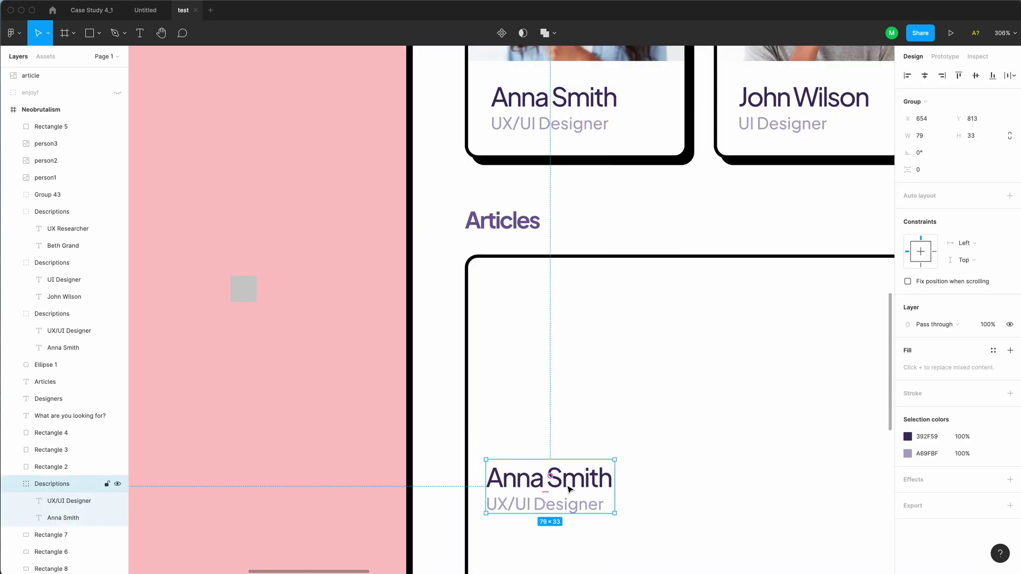
pyautogui.click(567, 508)
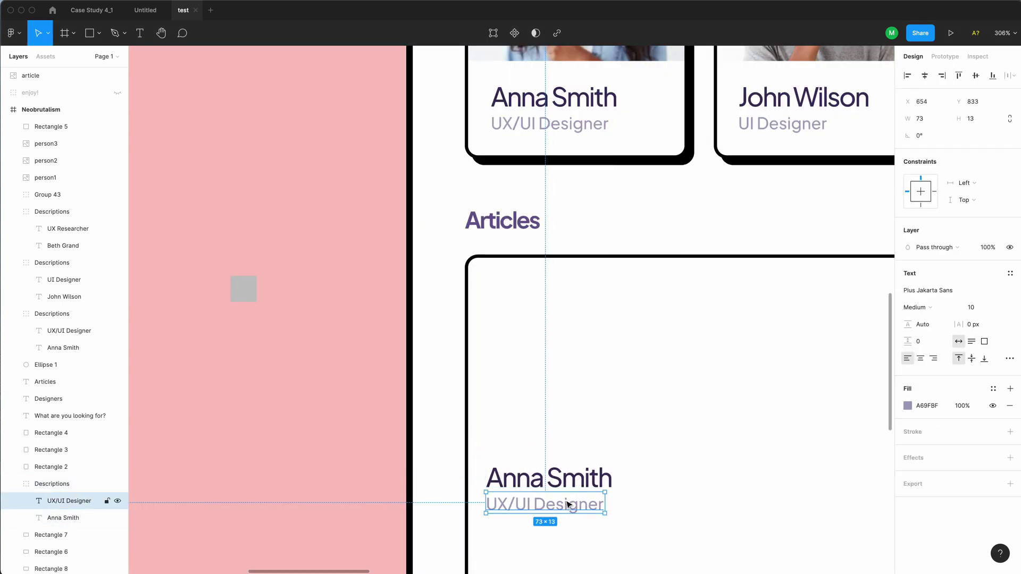
pyautogui.scroll(-5, 585, 476)
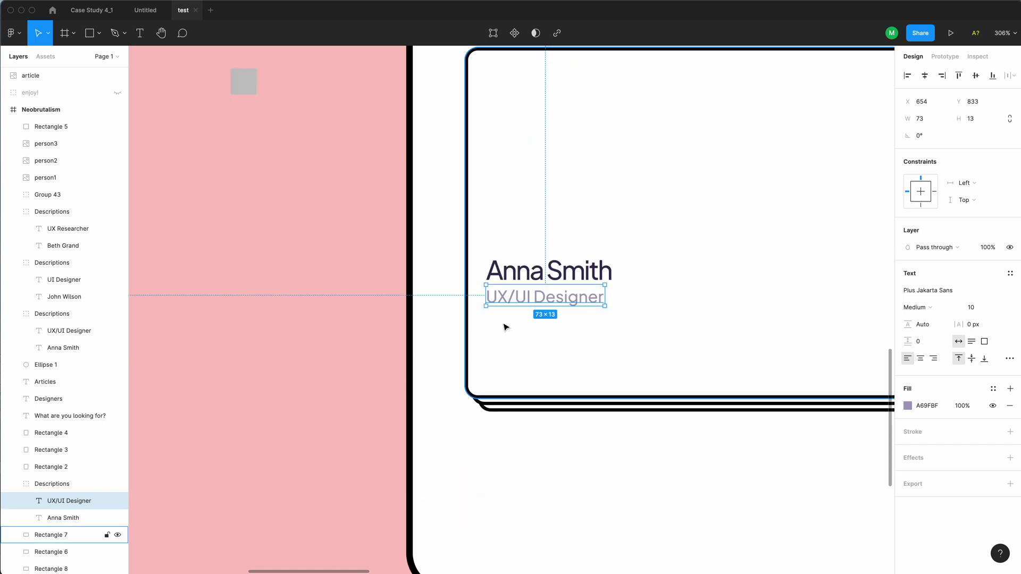
# Change the text to 'Neubrutalism is taking over the web.' over 'A new style is becoming increasingly popular.'
pyautogui.doubleClick(526, 275)
pyautogui.write('Neubrutalism is taking')
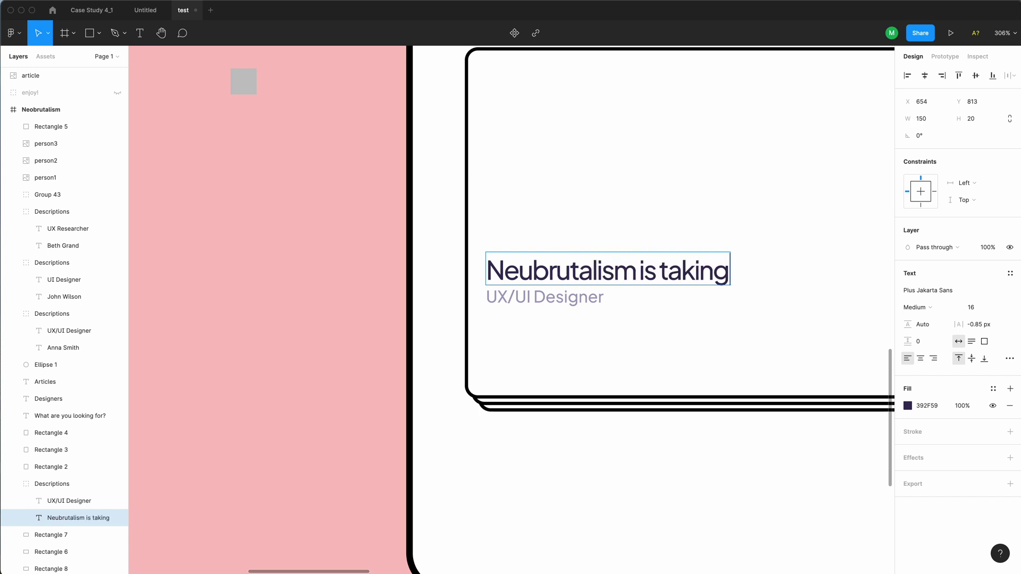
pyautogui.write(' over the web.')
pyautogui.press('Escape')
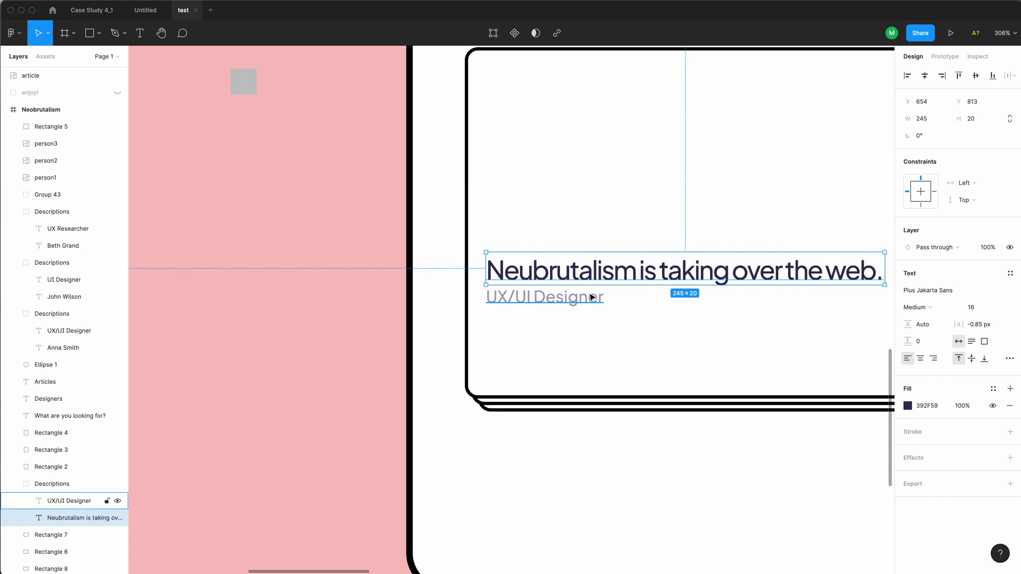
pyautogui.doubleClick(592, 297)
pyautogui.write('A new style is becoming increasingly popular. Learn how it works.')
pyautogui.hotkey('ctrl', 'z')
pyautogui.press('Escape')
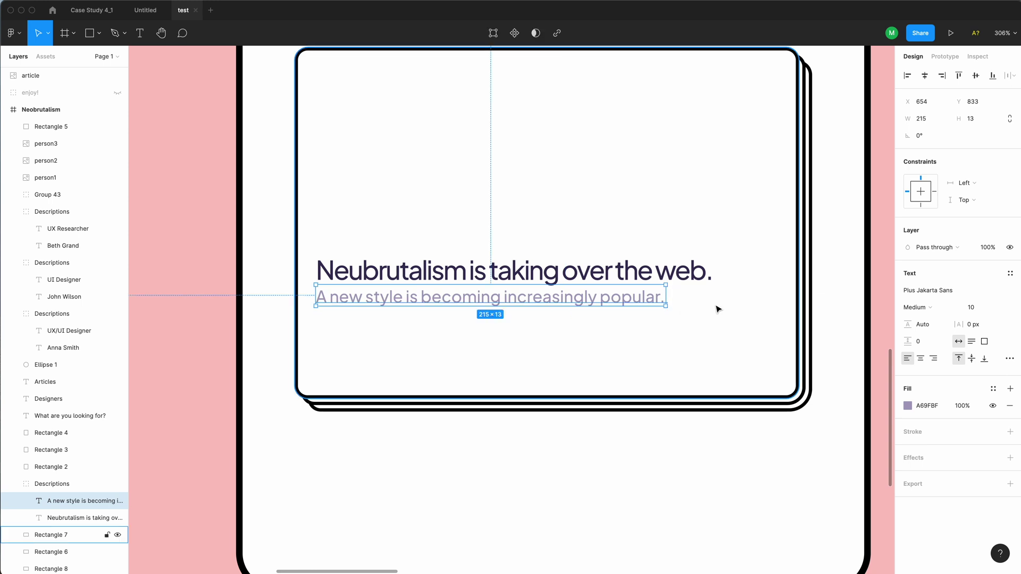
# Nudge both article text lines down 1 px together
pyautogui.press('-')
pyautogui.keyDown('shift'); pyautogui.click(506, 304); pyautogui.keyUp('shift')
pyautogui.press('Down')
pyautogui.click(797, 410)
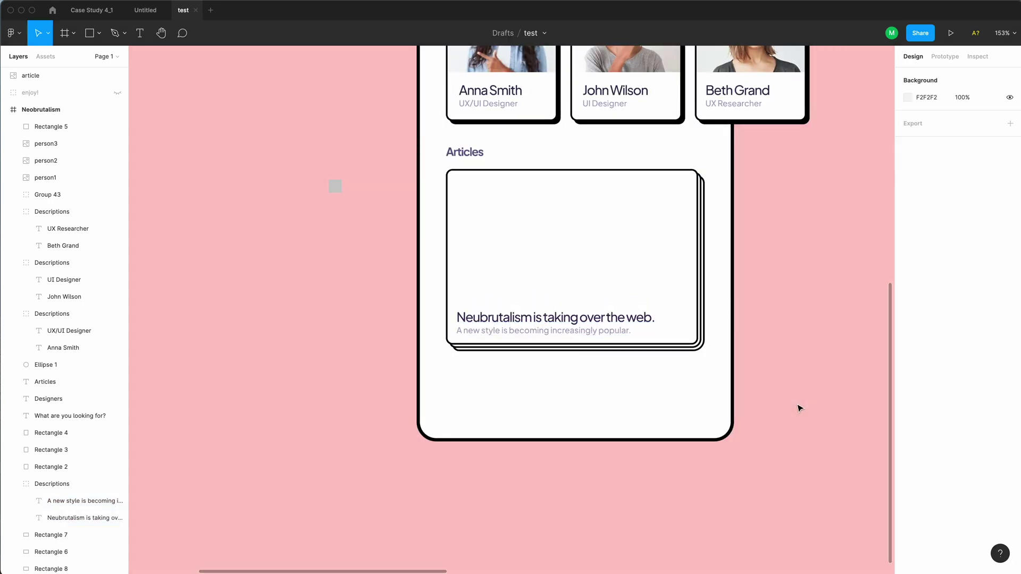
pyautogui.press('-')
pyautogui.hscroll(8, 716, 383)
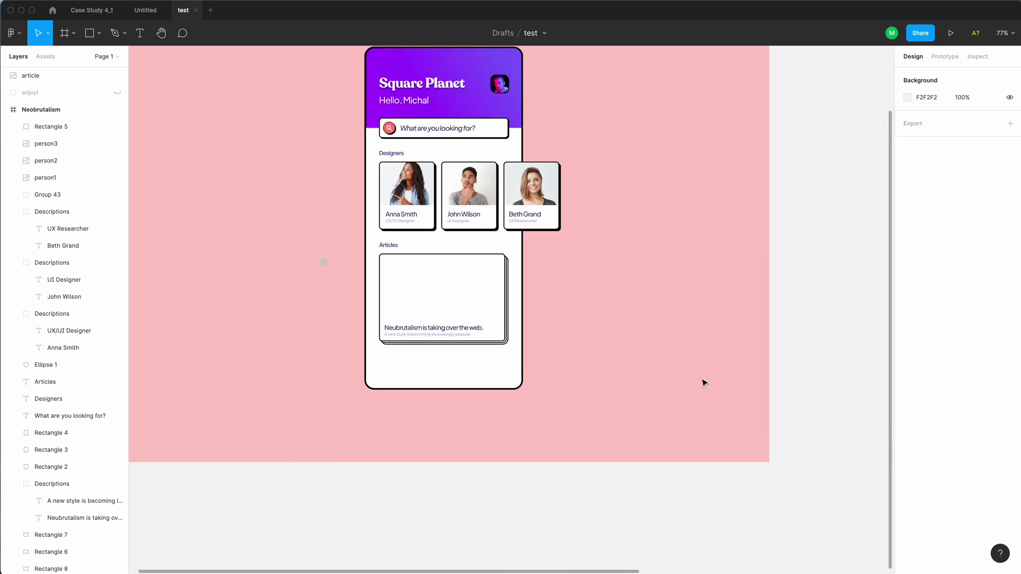
# Move the article image onto the phone's Articles card and shrink it to about the card's width
pyautogui.keyDown('alt'); pyautogui.click(697, 375); pyautogui.keyUp('alt')
pyautogui.moveTo(882, 207); pyautogui.dragTo(520, 341)
pyautogui.press('+')
pyautogui.press('+')
pyautogui.moveTo(611, 371); pyautogui.dragTo(640, 351)
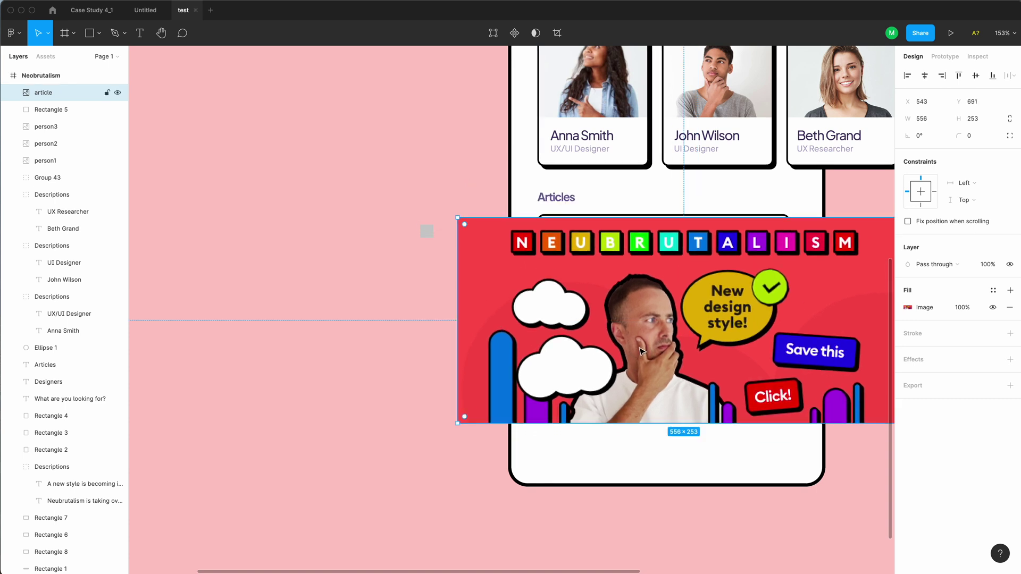
pyautogui.hscroll(5, 726, 435)
pyautogui.moveTo(736, 420); pyautogui.dragTo(619, 365)
pyautogui.moveTo(287, 365); pyautogui.dragTo(369, 330)
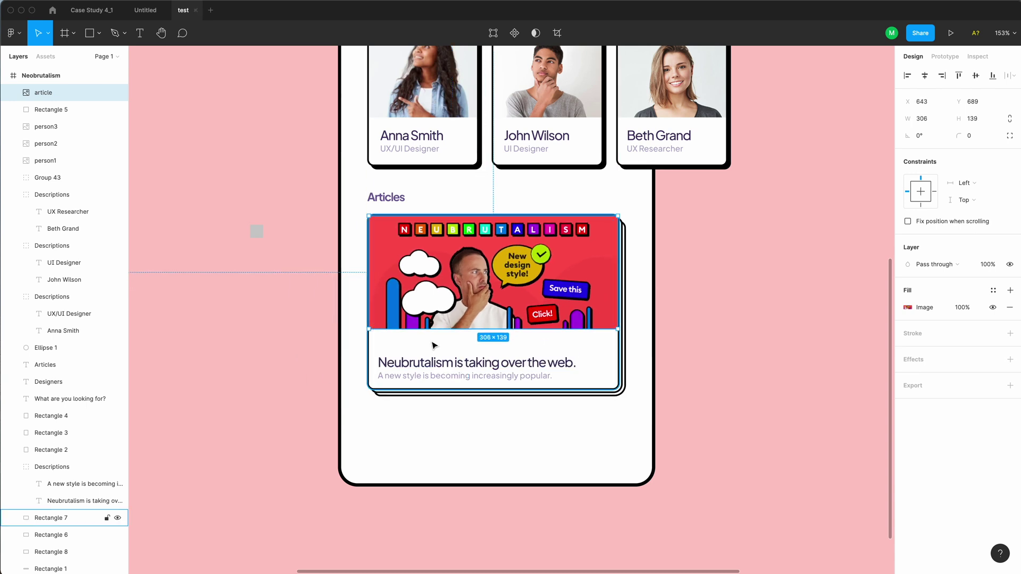
# Resize the article image to 306 wide so it covers the card top
pyautogui.press('+')
pyautogui.moveTo(302, 323); pyautogui.dragTo(271, 341)
pyautogui.moveTo(803, 340); pyautogui.dragTo(826, 360)
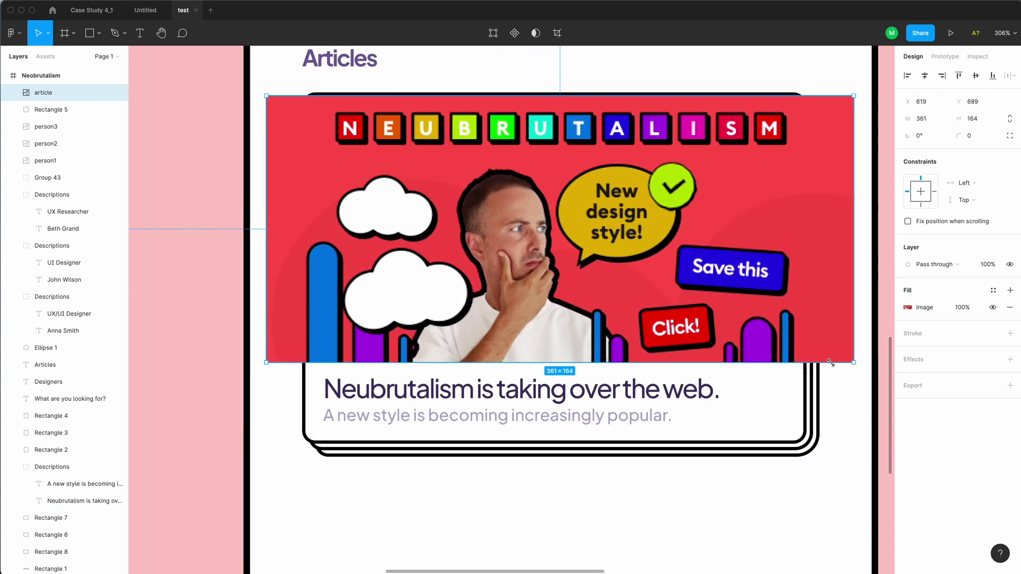
pyautogui.moveTo(846, 269); pyautogui.dragTo(803, 268)
pyautogui.moveTo(266, 272); pyautogui.dragTo(306, 272)
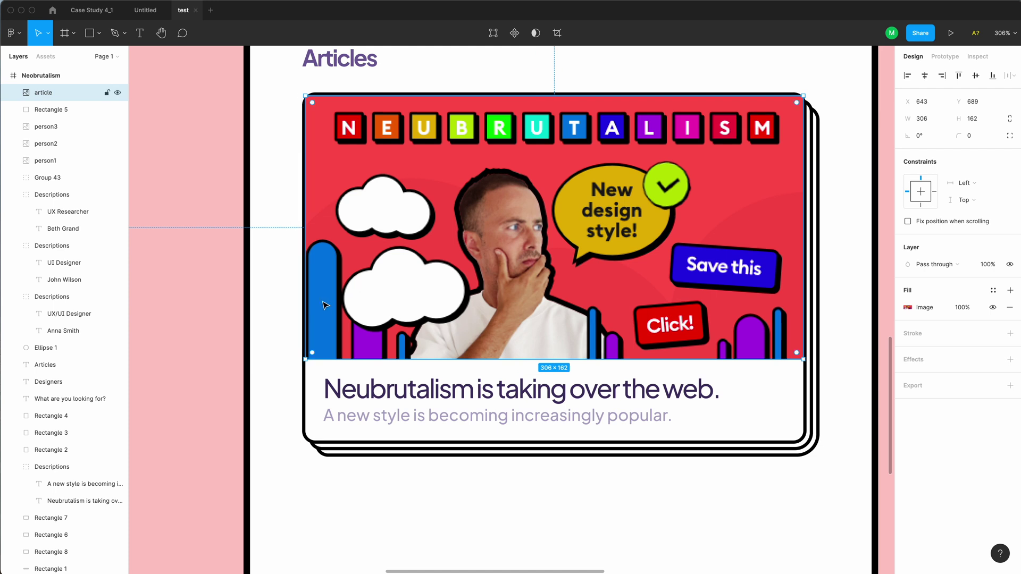
# Align the image's left and right sides exactly with the card edges
pyautogui.click(298, 313)
pyautogui.click(298, 313)
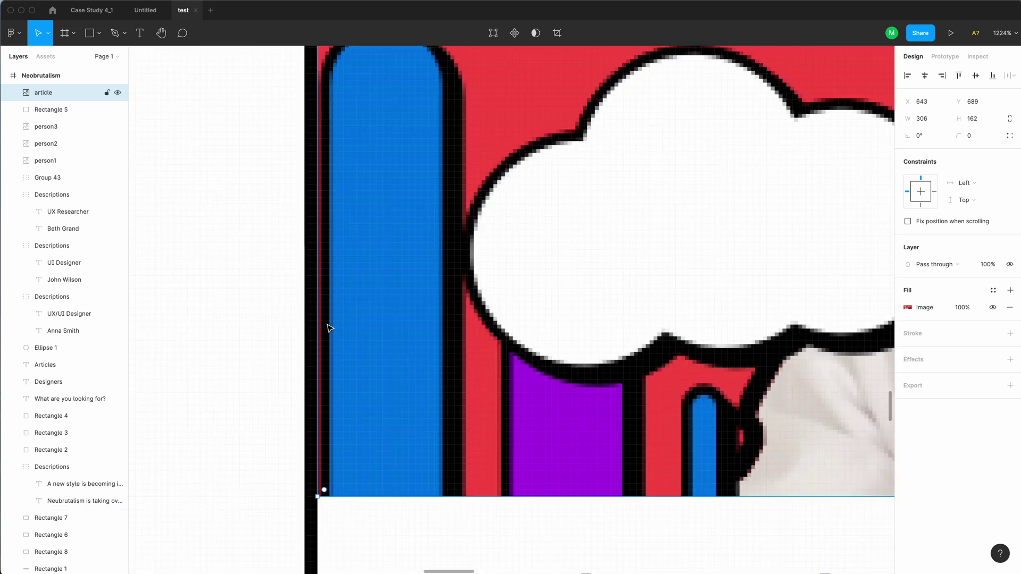
pyautogui.press('Left')
pyautogui.press('Left')
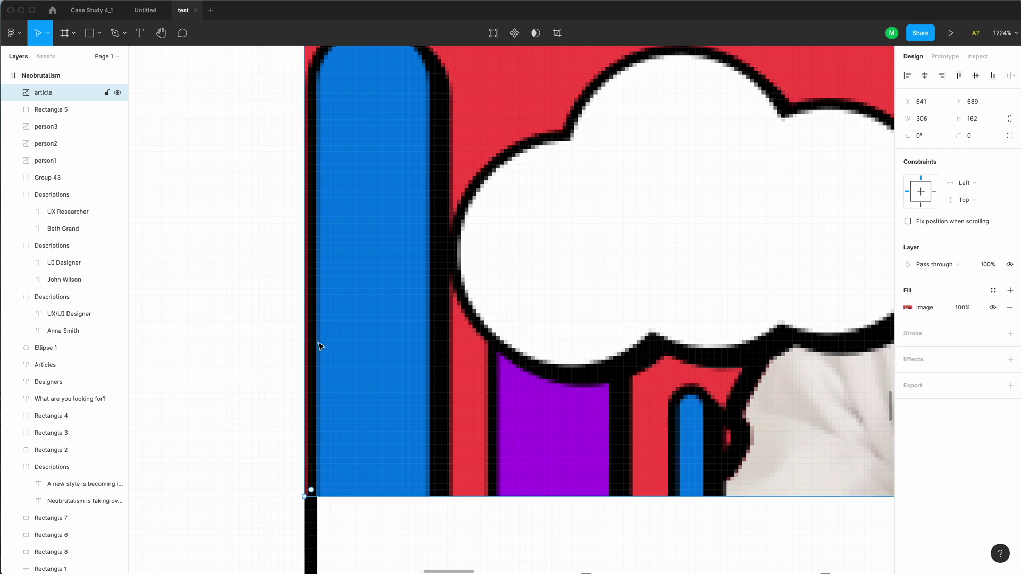
pyautogui.press('Left')
pyautogui.moveTo(304, 345); pyautogui.dragTo(316, 347)
pyautogui.keyDown('alt'); pyautogui.click(331, 361); pyautogui.keyUp('alt')
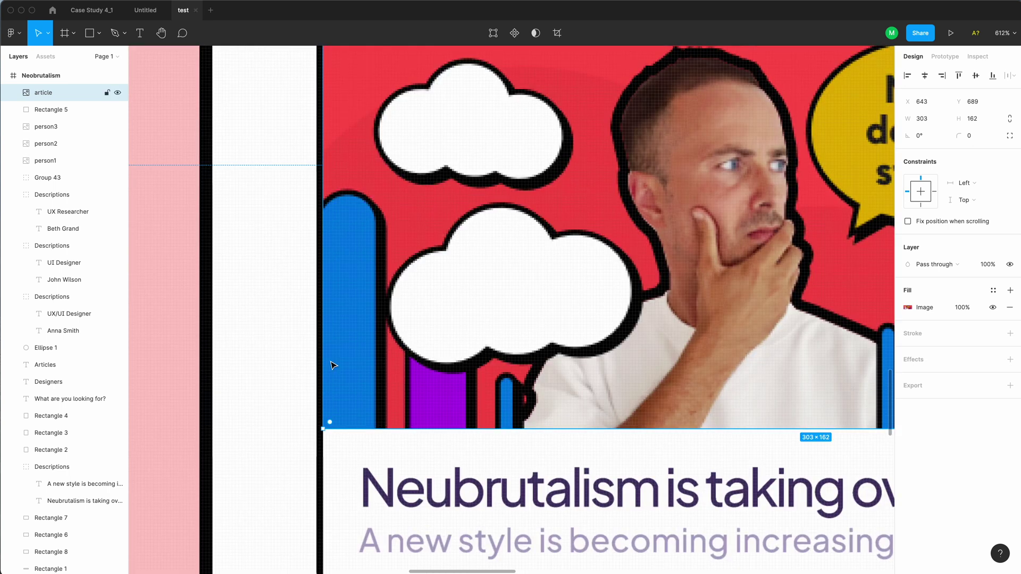
pyautogui.hscroll(15, 381, 376)
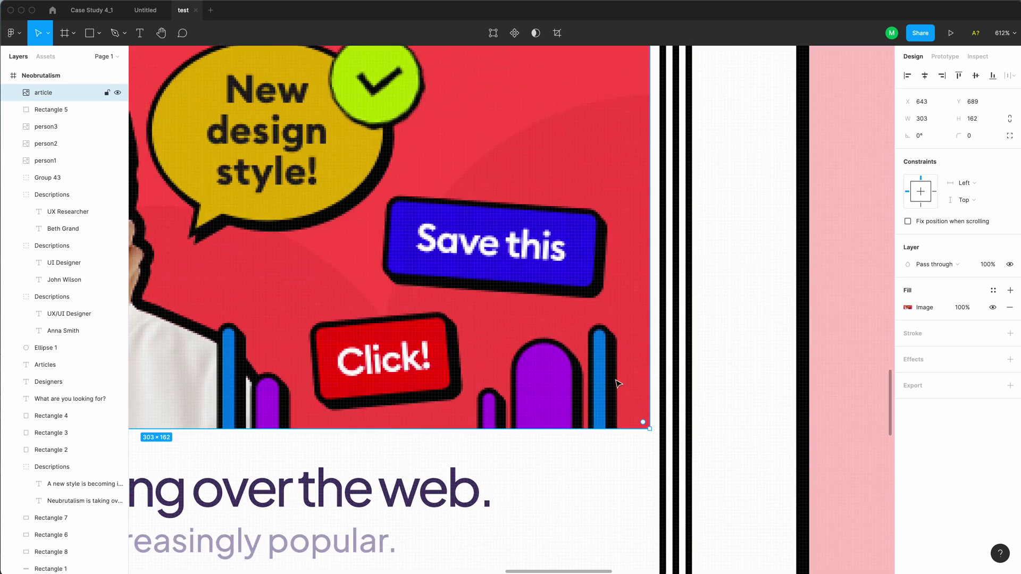
pyautogui.moveTo(650, 373); pyautogui.dragTo(660, 373)
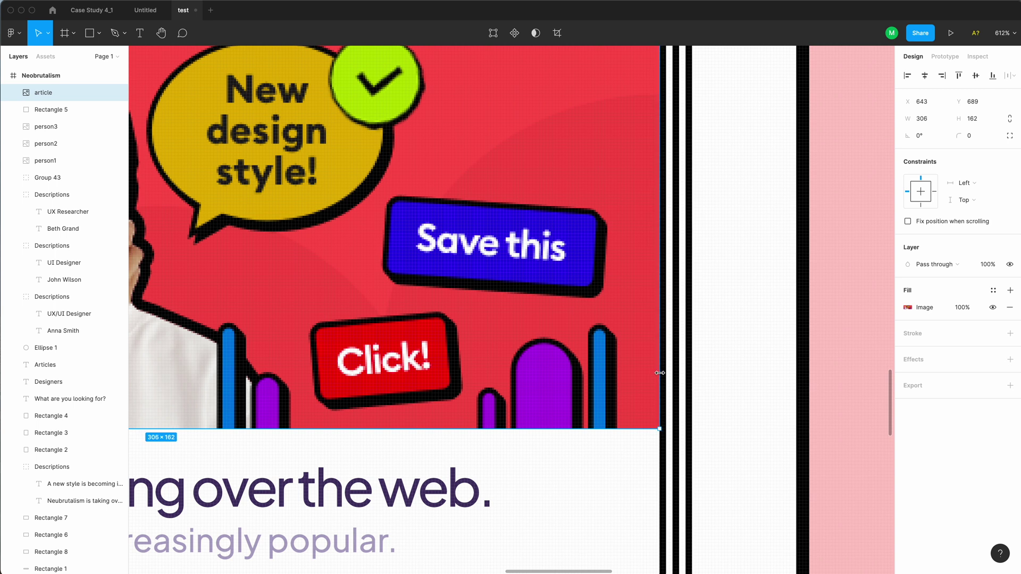
pyautogui.keyDown('alt'); pyautogui.click(636, 368); pyautogui.keyUp('alt')
pyautogui.keyDown('alt'); pyautogui.click(636, 369); pyautogui.keyUp('alt')
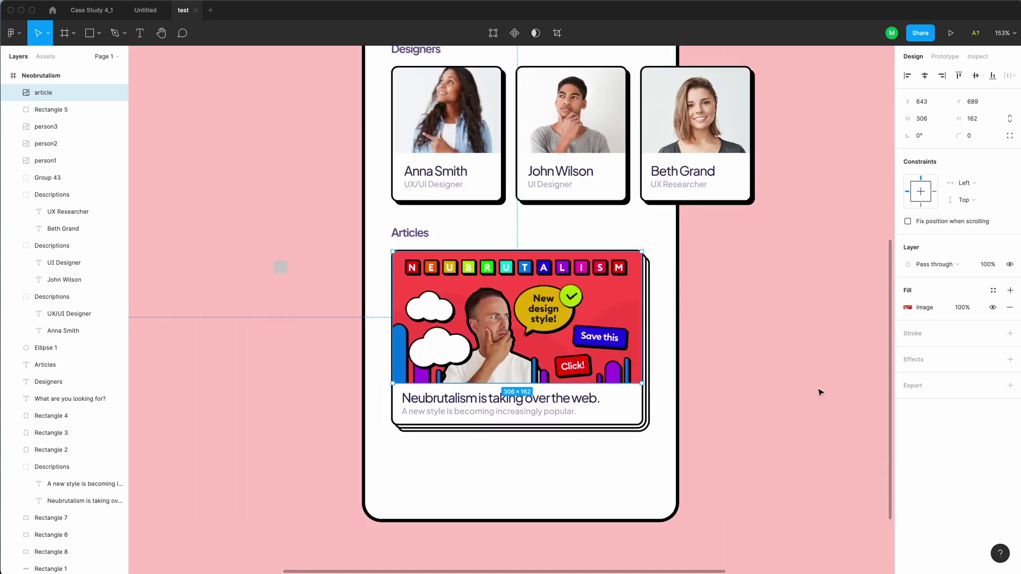
pyautogui.click(785, 366)
# Round the image's two top corners to 6 px and move the new bar below the card
pyautogui.click(611, 301)
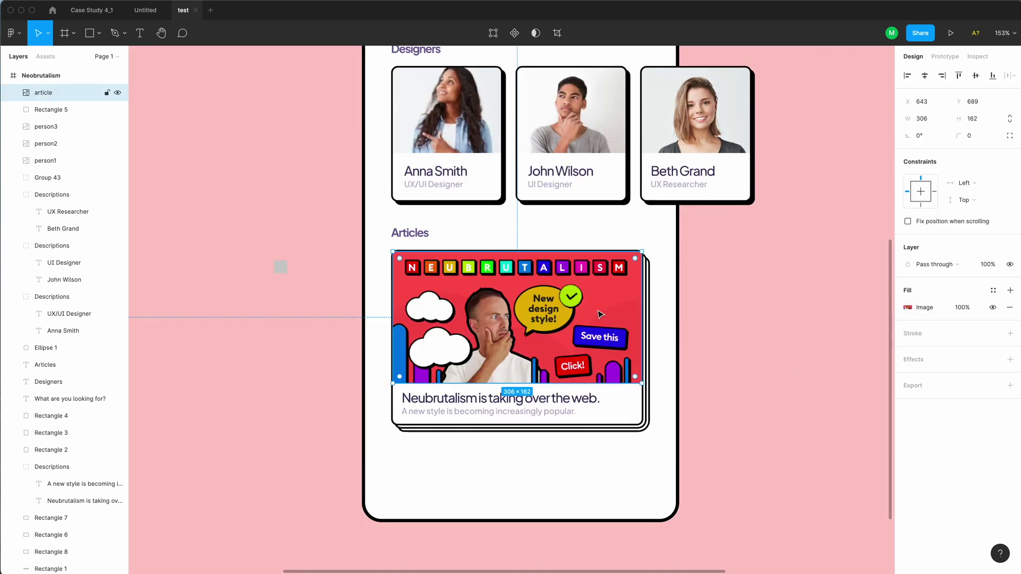
pyautogui.doubleClick(617, 268)
pyautogui.moveTo(384, 236); pyautogui.dragTo(662, 260)
pyautogui.click(917, 154)
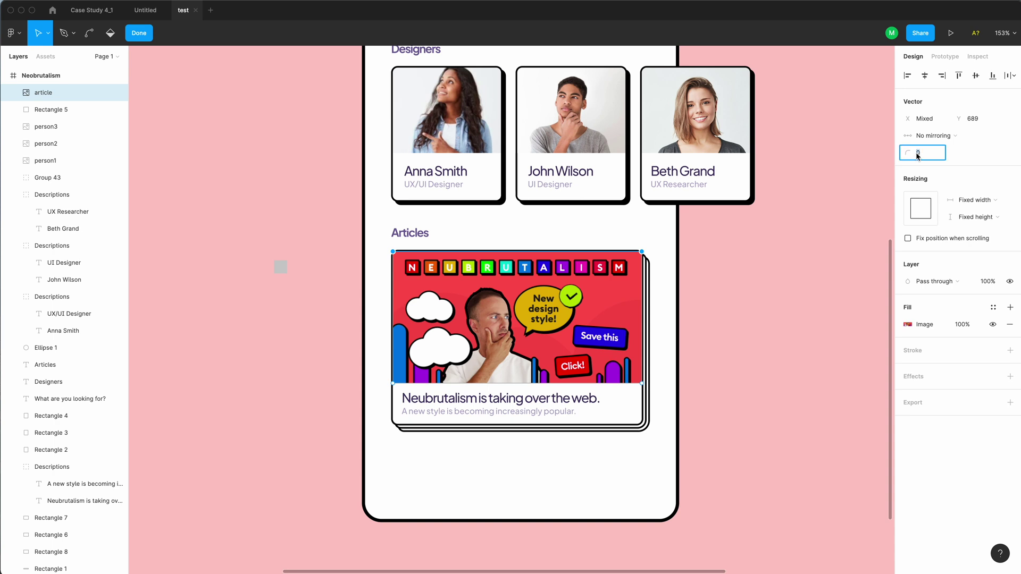
pyautogui.write('6')
pyautogui.press('Return')
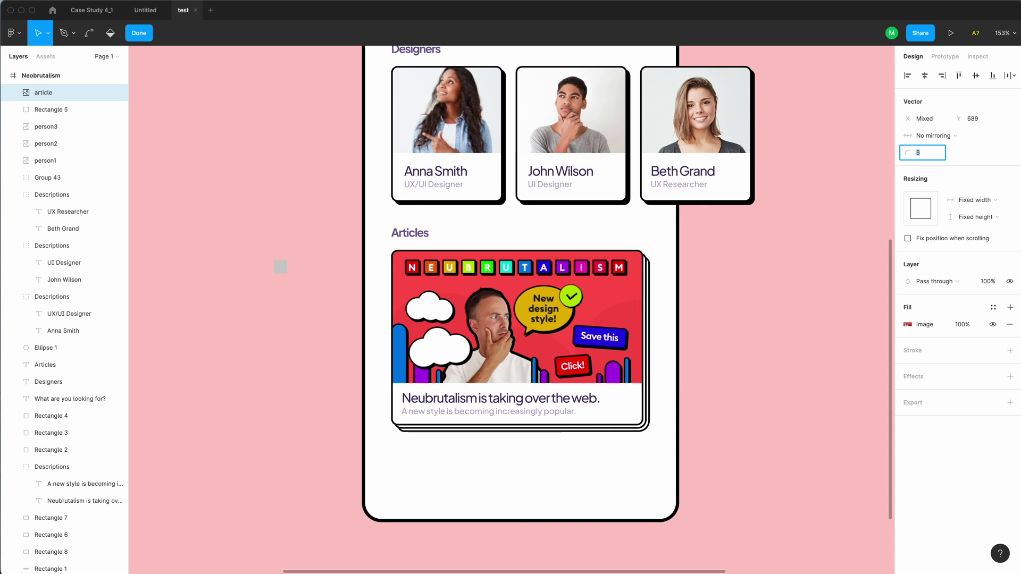
pyautogui.click(841, 321)
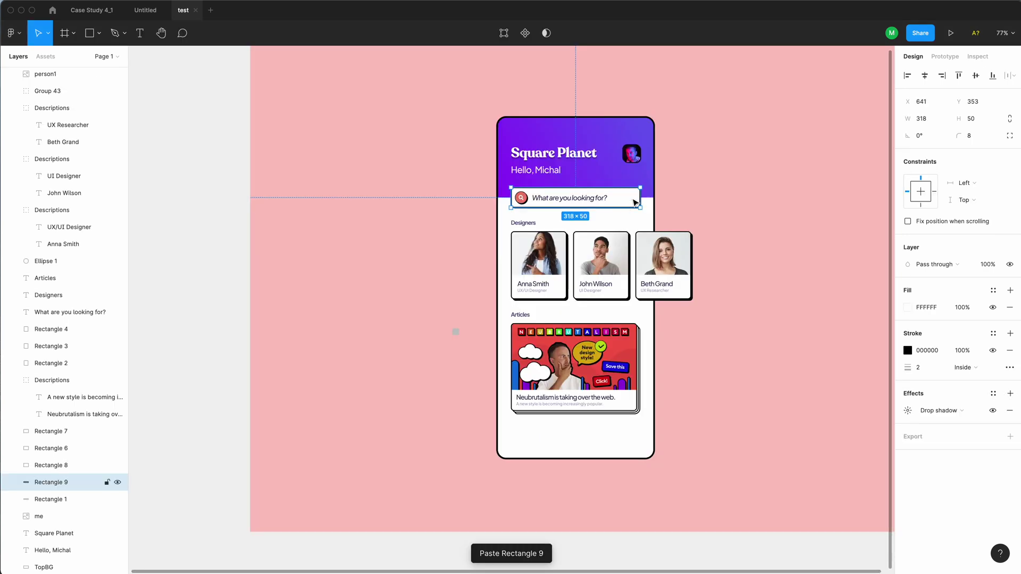
pyautogui.moveTo(631, 203); pyautogui.dragTo(632, 441)
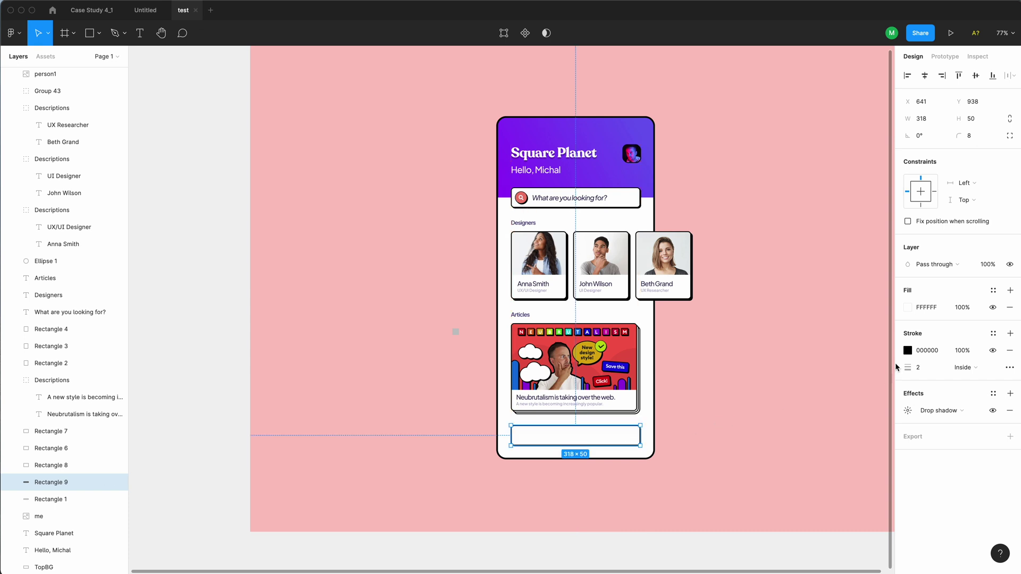
# Fill the bar with the header's purple (7B46F3) using the eyedropper
pyautogui.click(908, 308)
pyautogui.click(782, 457)
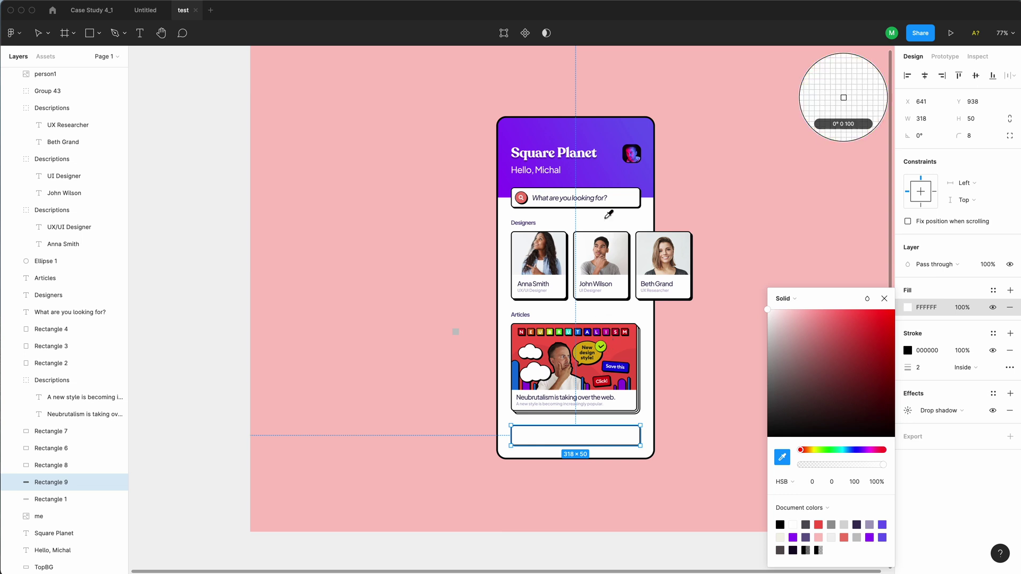
pyautogui.click(604, 186)
pyautogui.click(655, 545)
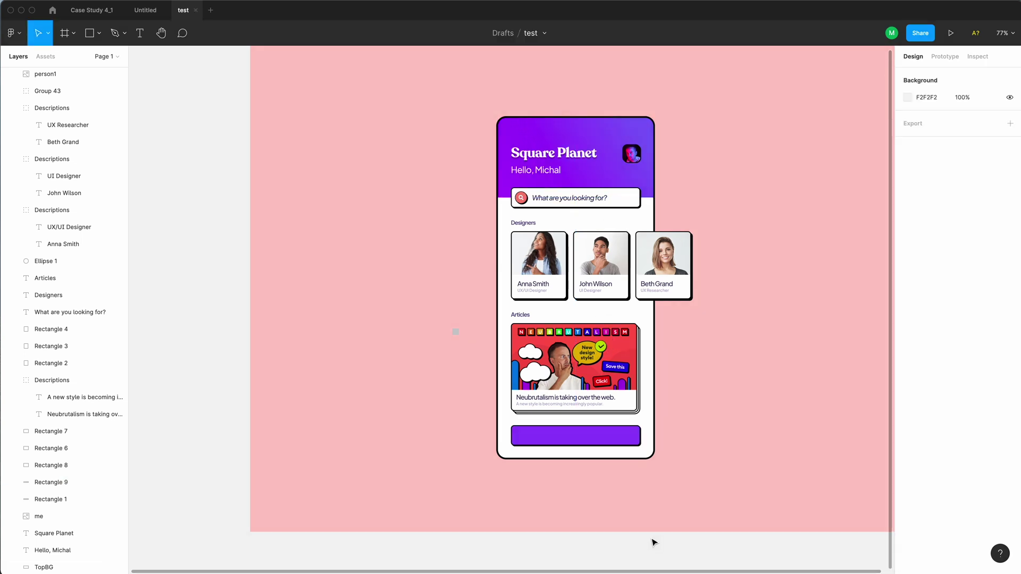
pyautogui.scroll(10, 599, 438)
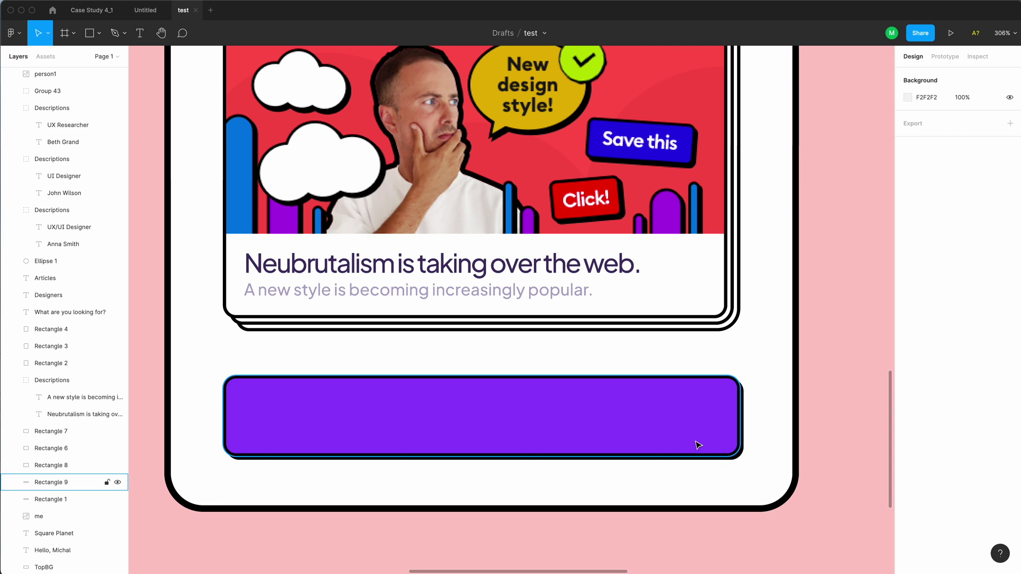
pyautogui.click(623, 444)
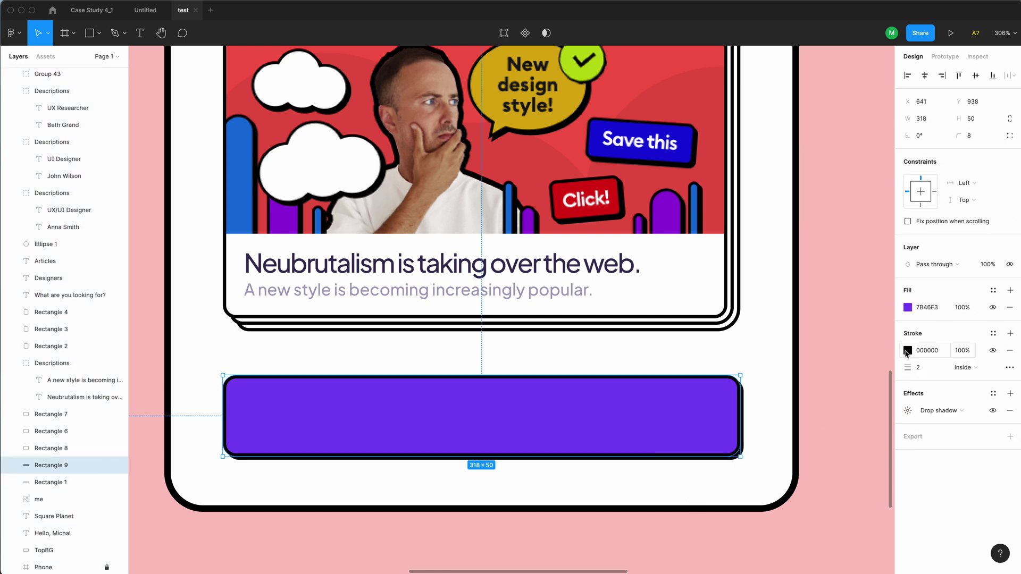
# Give the bar's drop shadow the bar's purple colour with X and Y offsets of 4
pyautogui.click(908, 411)
pyautogui.click(778, 470)
pyautogui.click(655, 460)
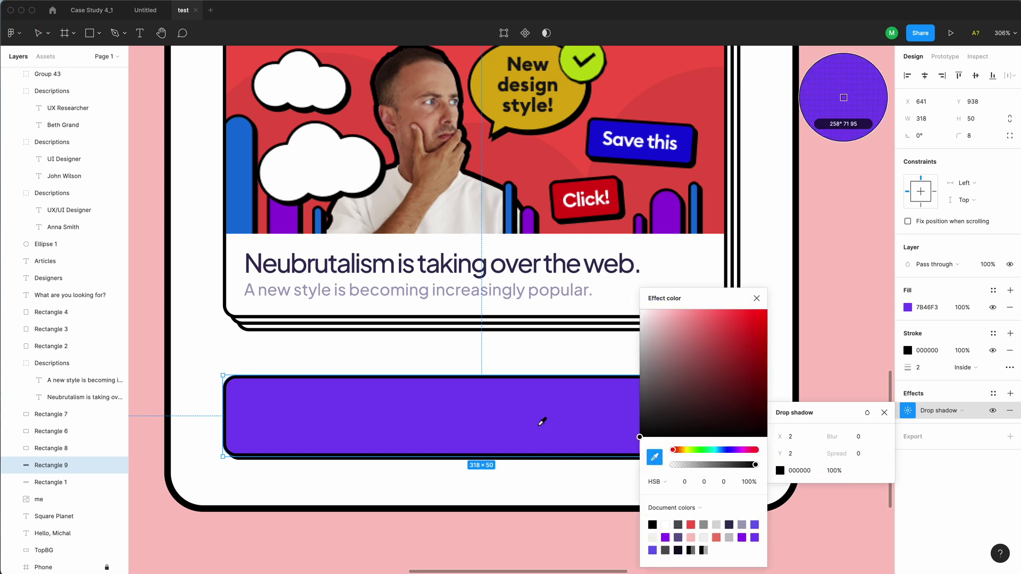
pyautogui.click(541, 419)
pyautogui.click(791, 437)
pyautogui.write('4')
pyautogui.click(795, 454)
pyautogui.write('4')
pyautogui.press('Tab')
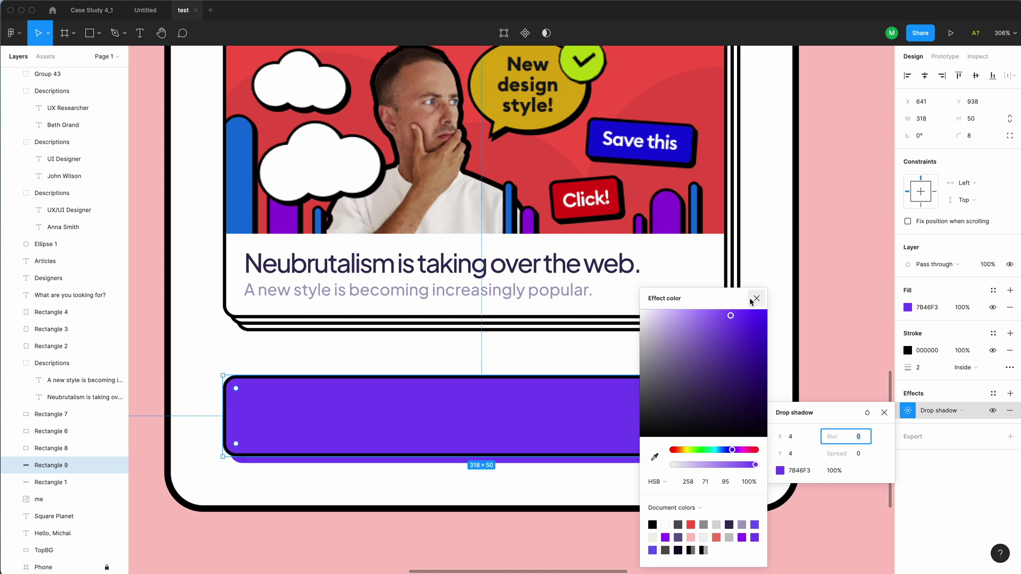
# Darken the shadow colour to brightness 55
pyautogui.hscroll(5, 588, 455)
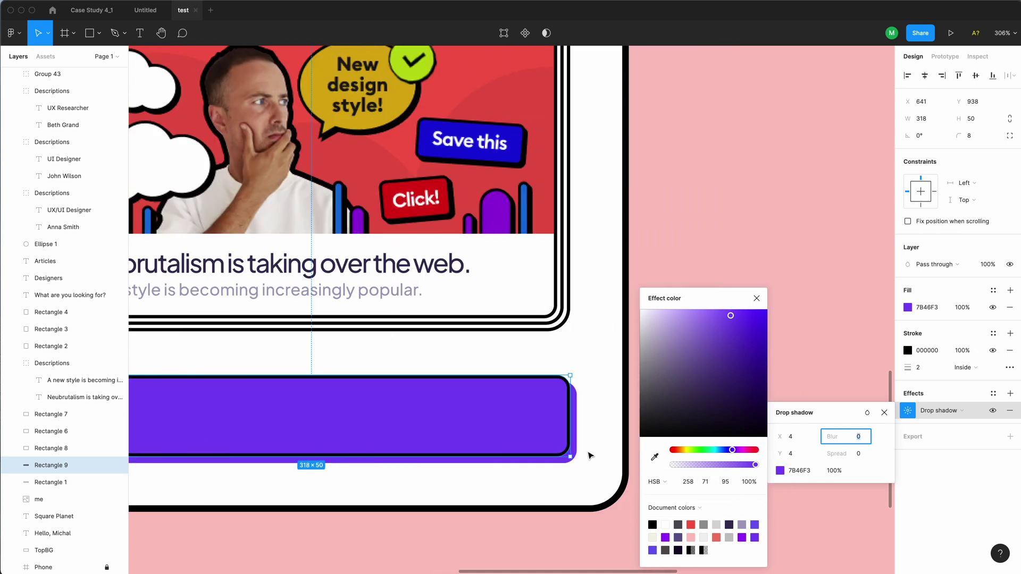
pyautogui.click(726, 483)
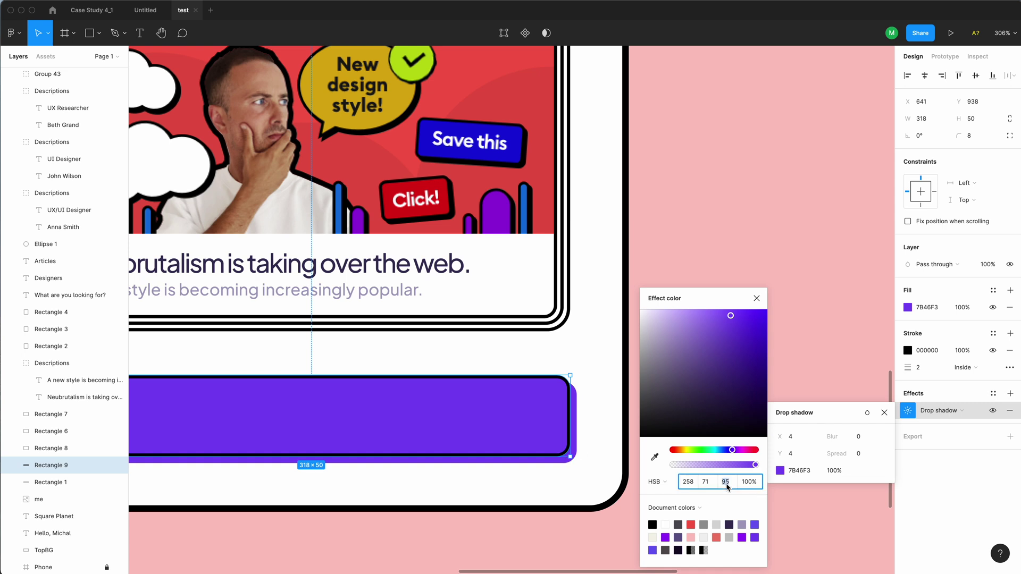
pyautogui.write('65')
pyautogui.press('Return')
pyautogui.write('55')
pyautogui.press('Return')
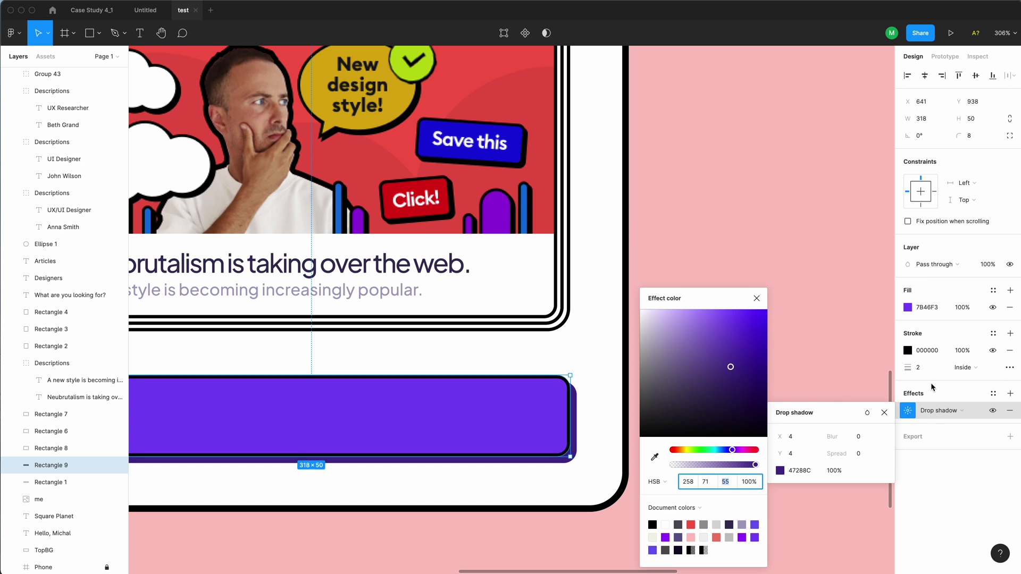
# Set the bar's outline to the dark purple shadow colour 47288C
pyautogui.click(908, 351)
pyautogui.click(782, 457)
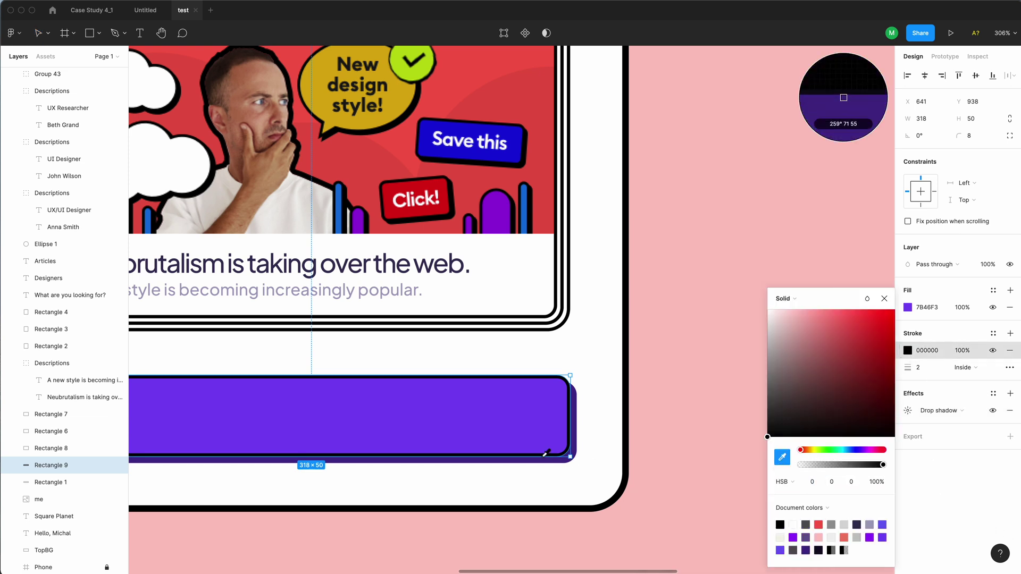
pyautogui.click(546, 458)
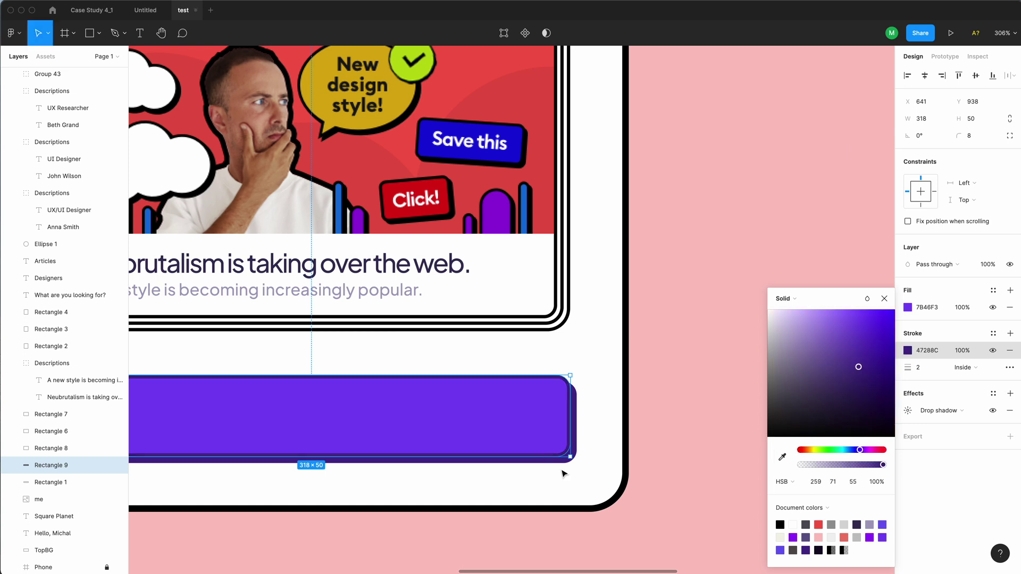
pyautogui.click(626, 533)
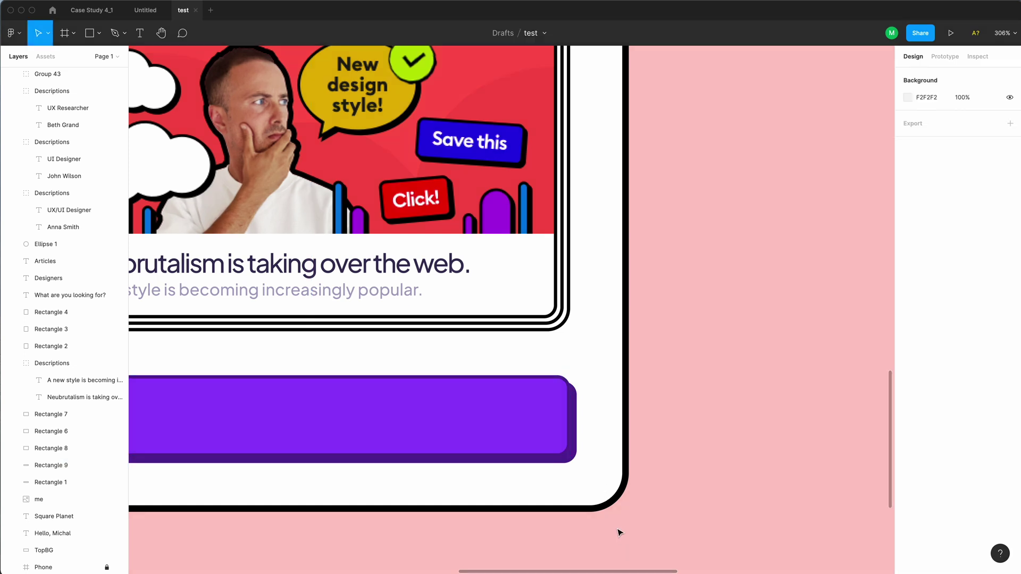
# Add a 'Read more articles' label on the purple button in 16 px bold
pyautogui.press('-')
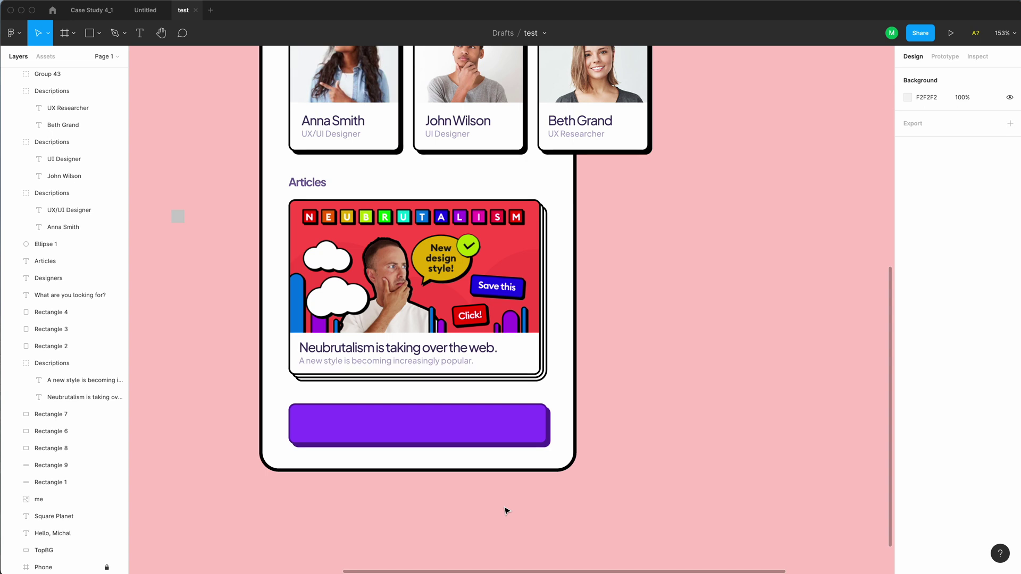
pyautogui.press('t')
pyautogui.click(376, 425)
pyautogui.write('Read more articles')
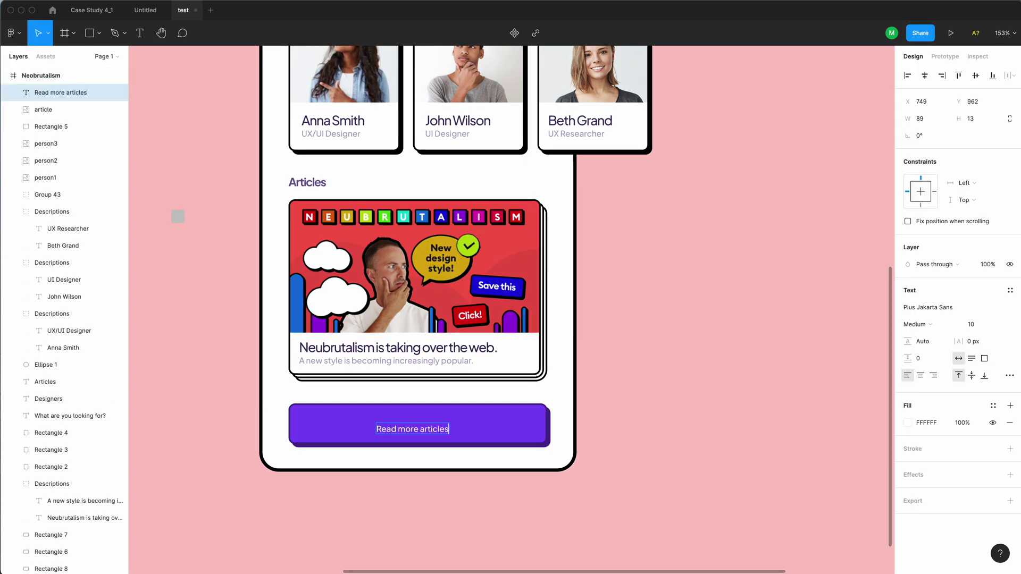
pyautogui.press('Escape')
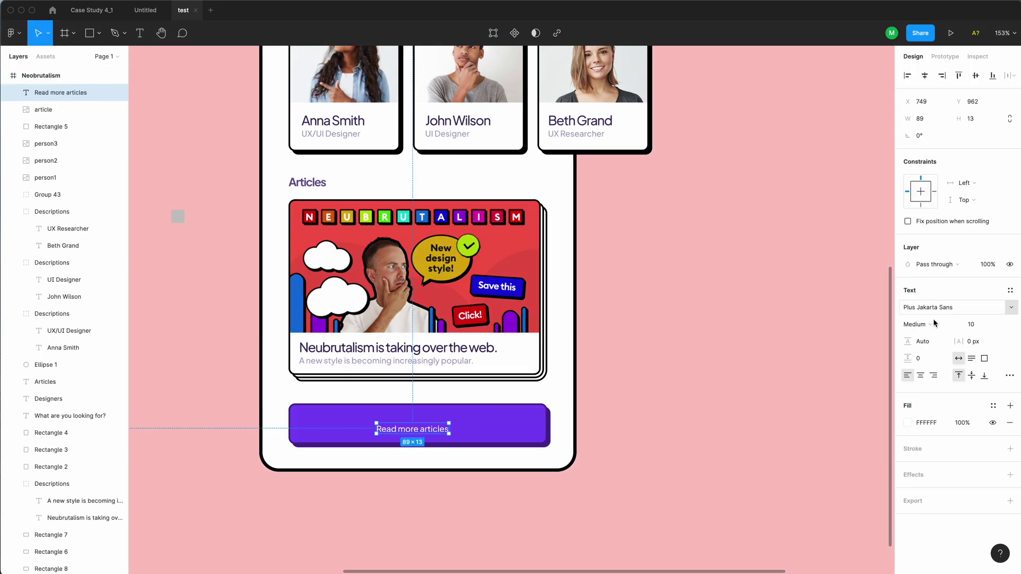
pyautogui.click(984, 325)
pyautogui.write('16')
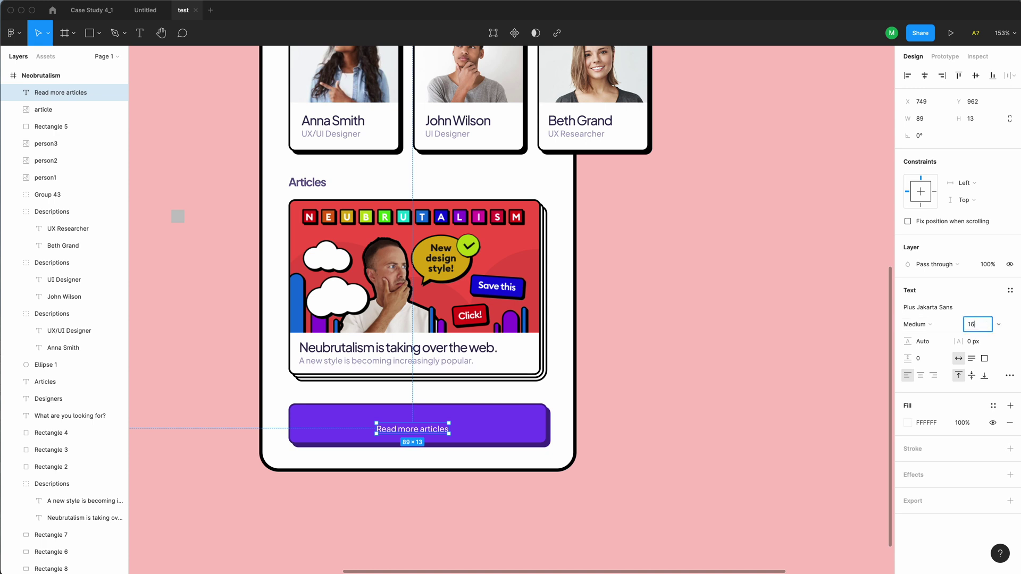
pyautogui.press('Return')
pyautogui.press('super+b')
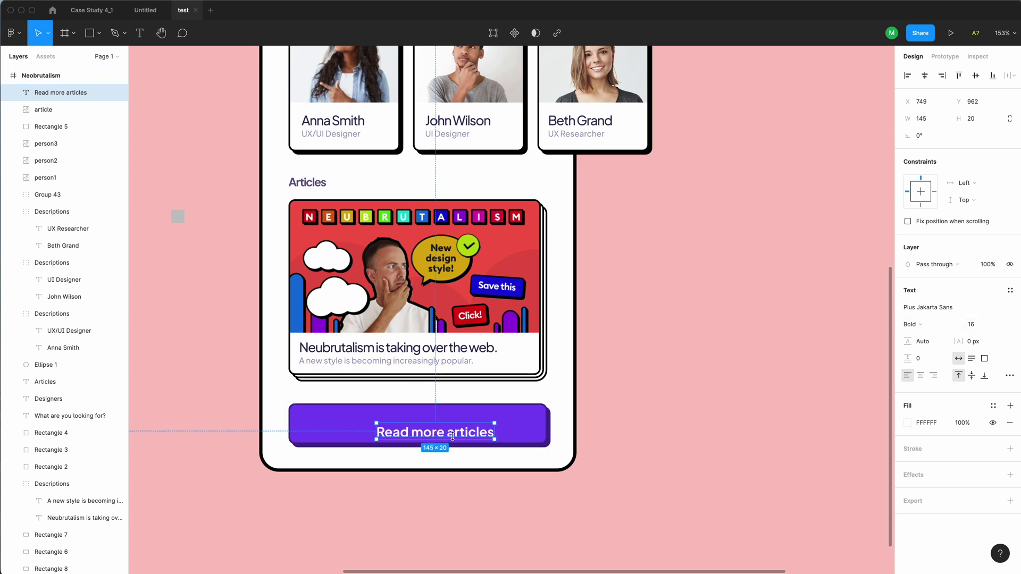
# Centre the label horizontally on the purple button
pyautogui.moveTo(452, 436); pyautogui.dragTo(436, 429)
pyautogui.keyDown('shift'); pyautogui.click(494, 434); pyautogui.keyUp('shift')
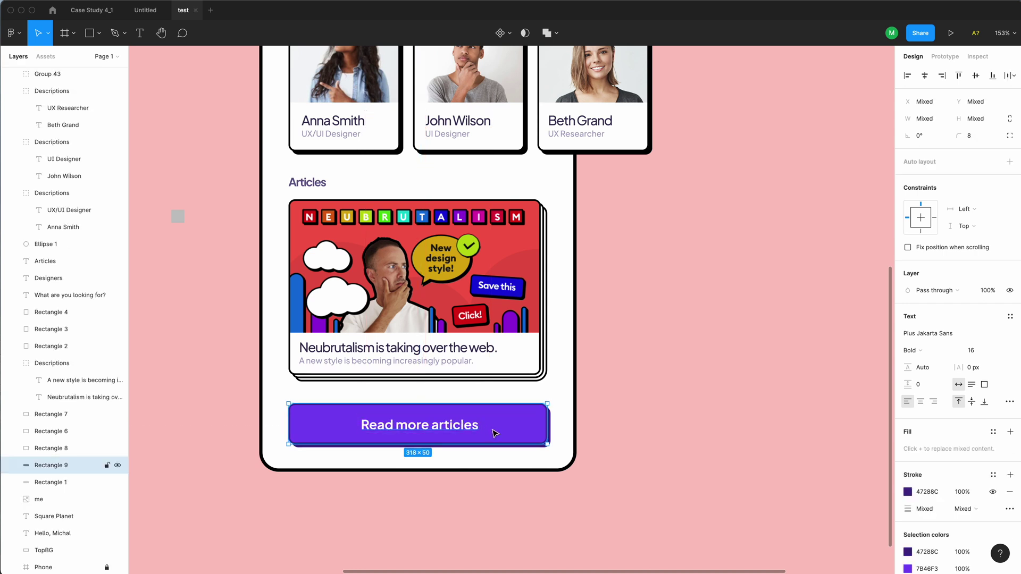
pyautogui.click(925, 76)
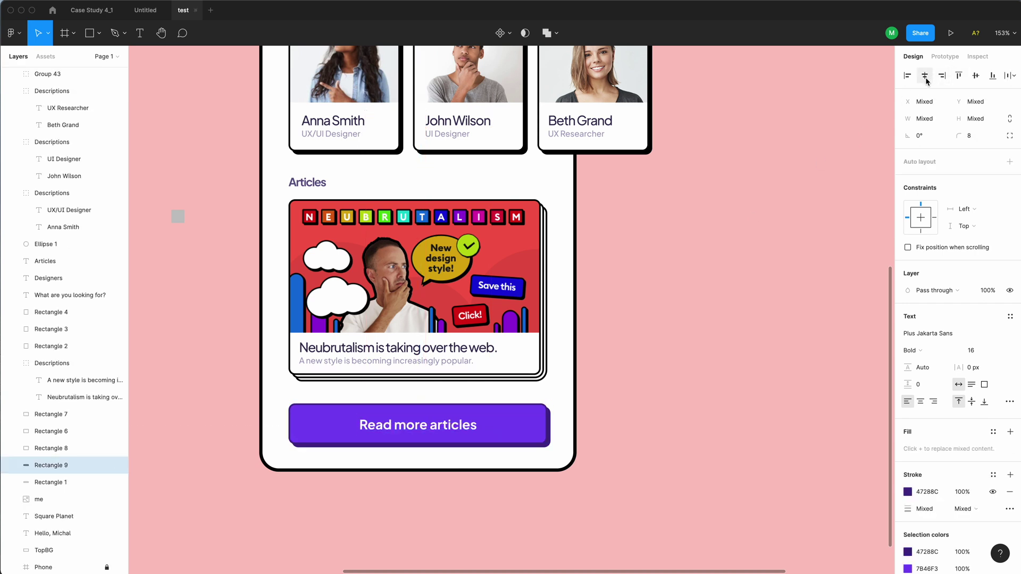
pyautogui.click(666, 410)
pyautogui.scroll(-5, 380, 417)
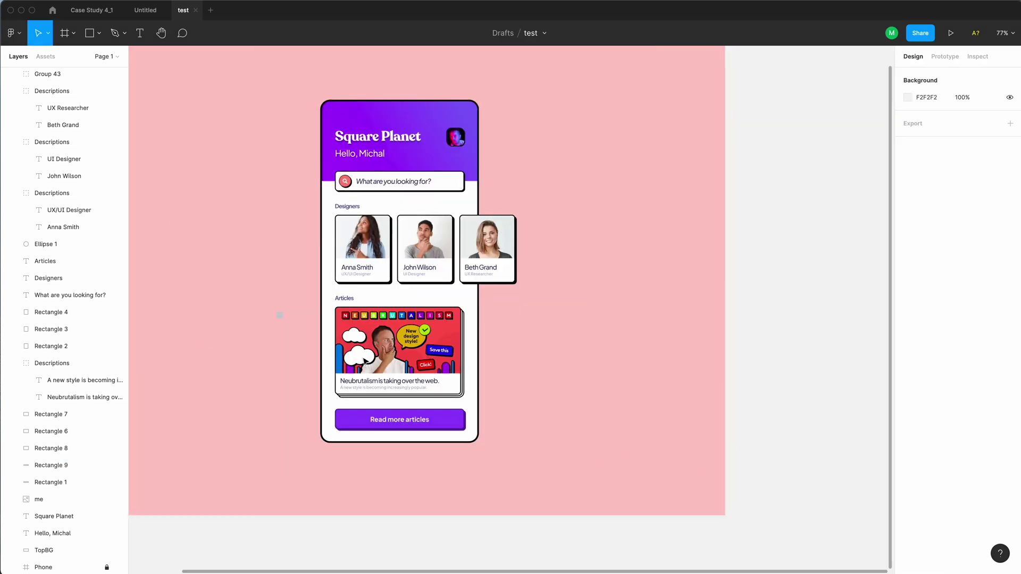
pyautogui.moveTo(242, 315); pyautogui.dragTo(276, 326)
pyautogui.click(285, 332)
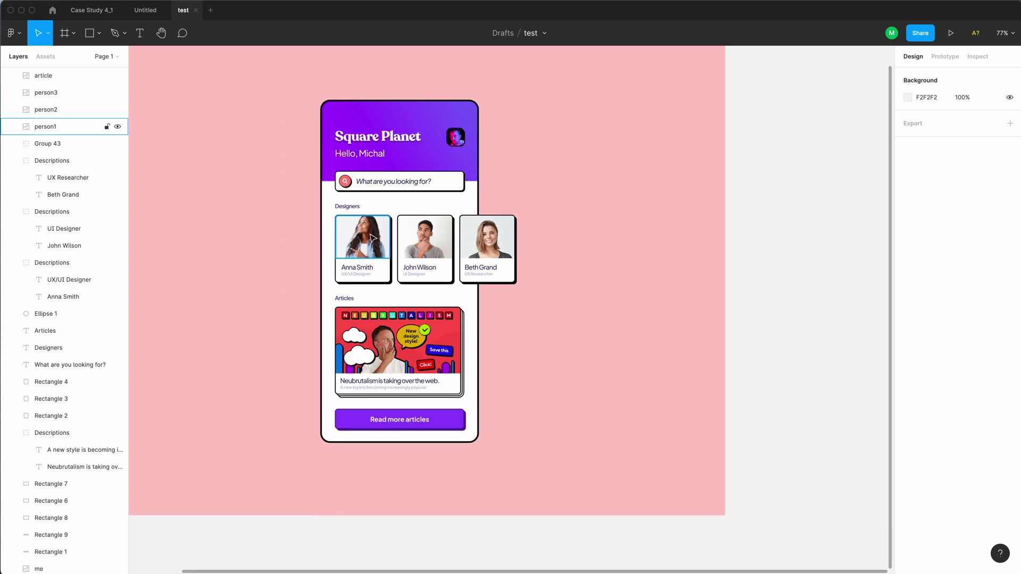
# Set the red circle's outline to its own red darkened to brightness 73 (BA6256)
pyautogui.scroll(8, 345, 180)
pyautogui.click(351, 217)
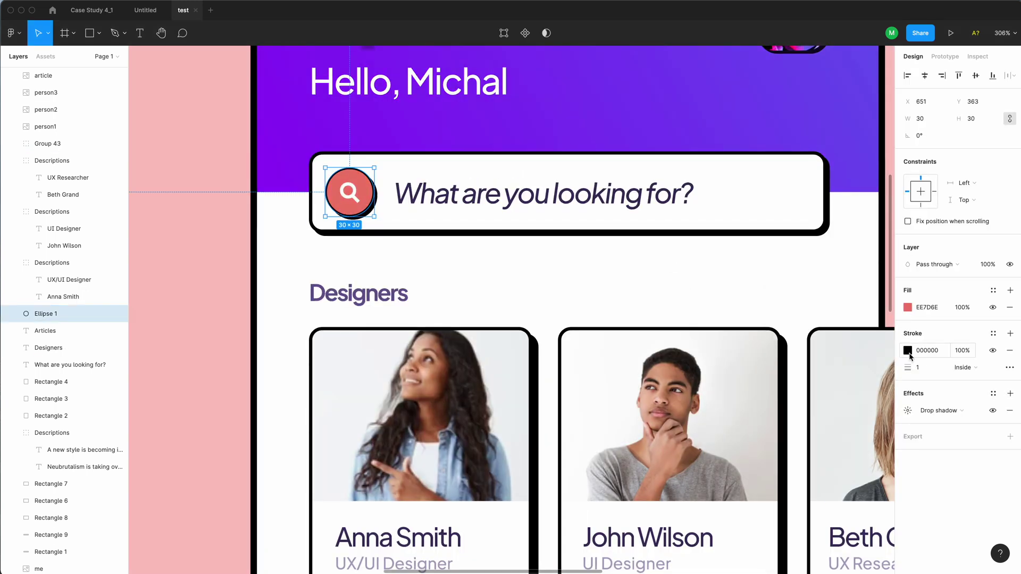
pyautogui.click(908, 350)
pyautogui.press('i')
pyautogui.click(843, 97)
pyautogui.click(853, 482)
pyautogui.write('73')
pyautogui.press('Return')
# Match the circle's drop shadow colour to the darker red outline
pyautogui.click(908, 411)
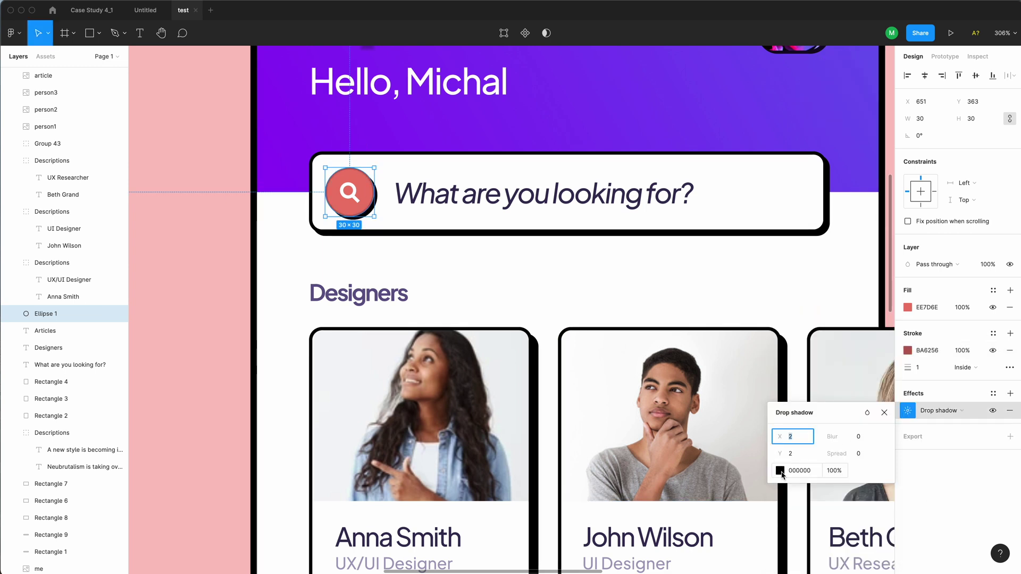
pyautogui.click(780, 470)
pyautogui.press('i')
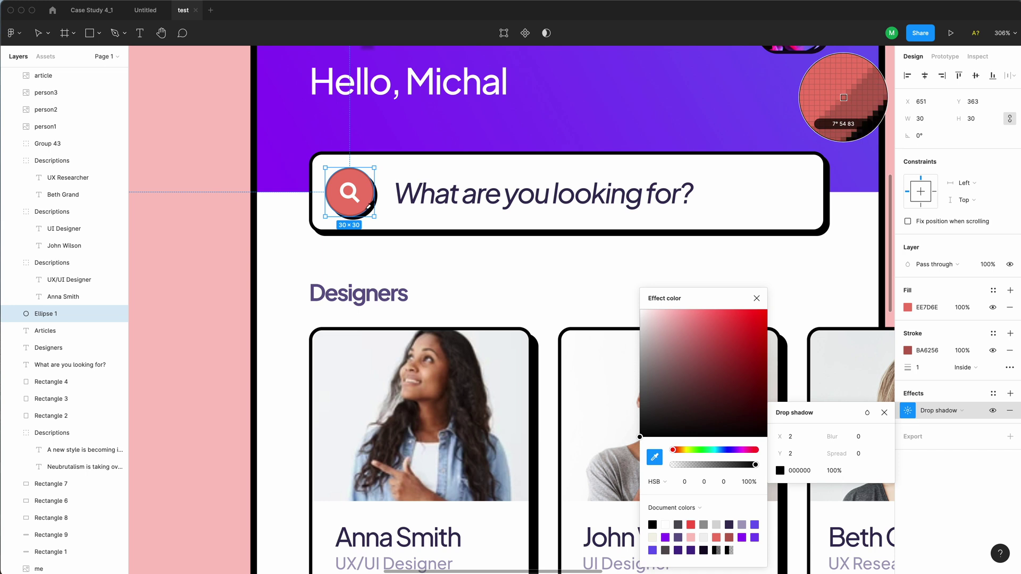
pyautogui.click(373, 211)
pyautogui.press('Escape')
pyautogui.press('Escape')
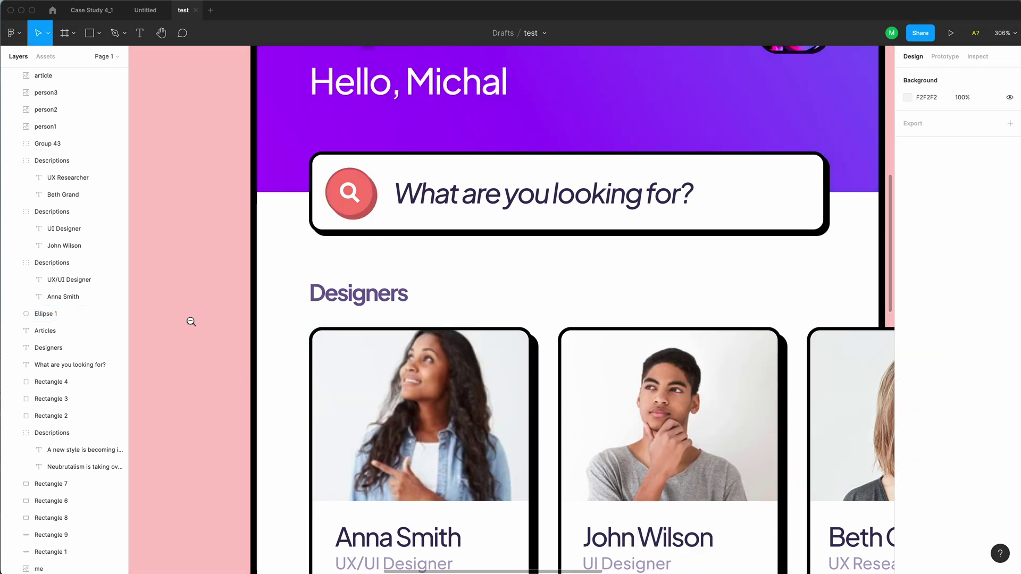
# Zoom out to the whole phone and select the phone frame
pyautogui.hotkey('shift', '1')
pyautogui.click(395, 484)
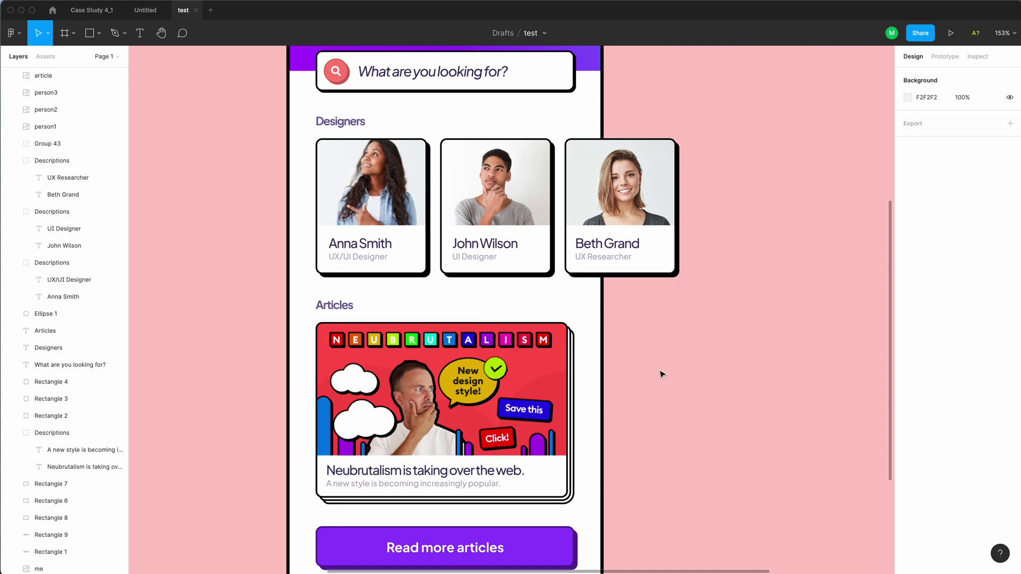
pyautogui.hotkey('ctrl', 'z')
pyautogui.scroll(-1, 110, 569)
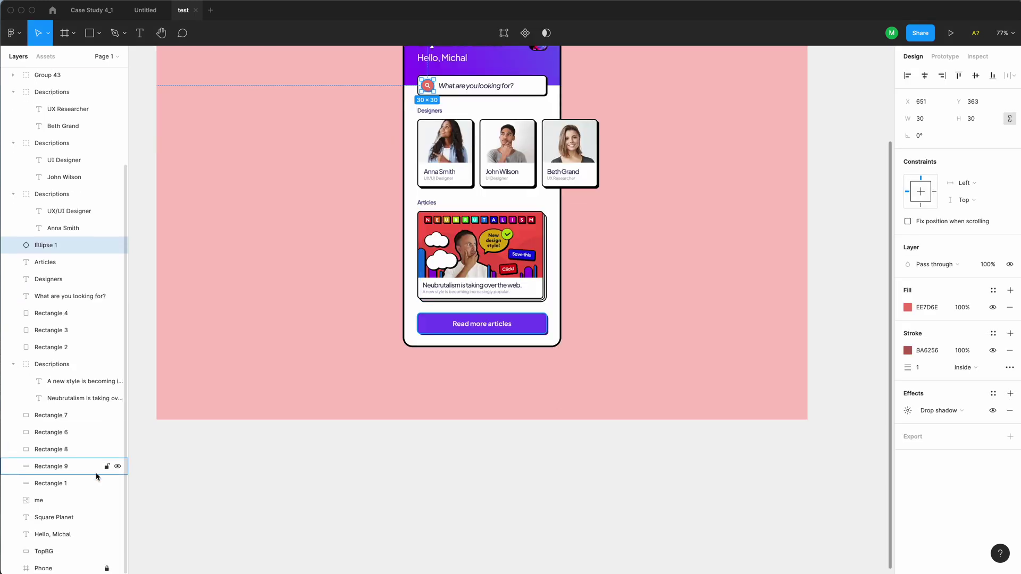
pyautogui.click(64, 568)
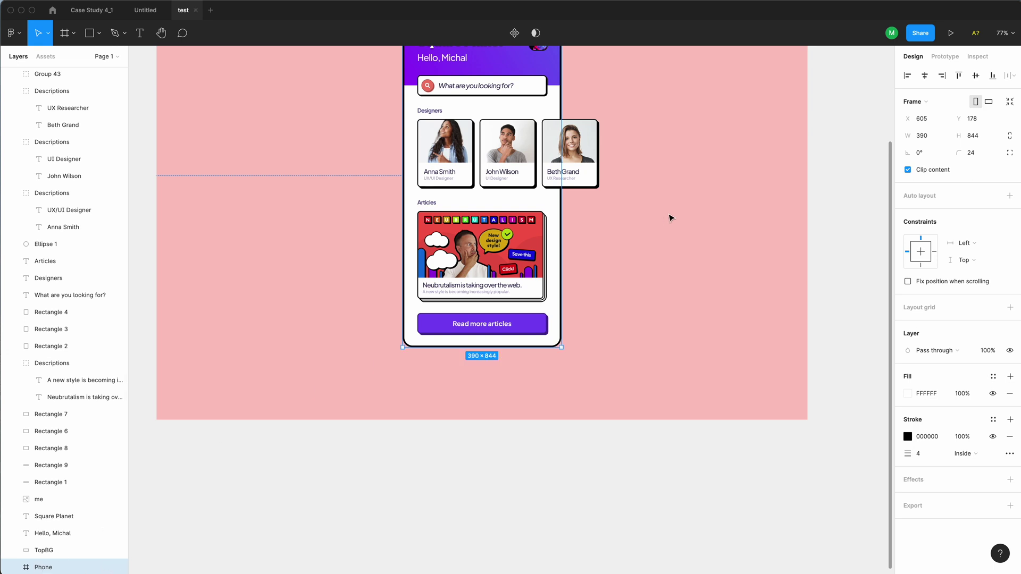
# Round the phone frame's corners to a radius of 44
pyautogui.click(979, 158)
pyautogui.write('44')
pyautogui.press('Return')
# Nudge the purple button slightly upward and check its spacing to the phone edges
pyautogui.click(504, 329)
pyautogui.moveTo(537, 333); pyautogui.dragTo(535, 329)
pyautogui.press('alt')
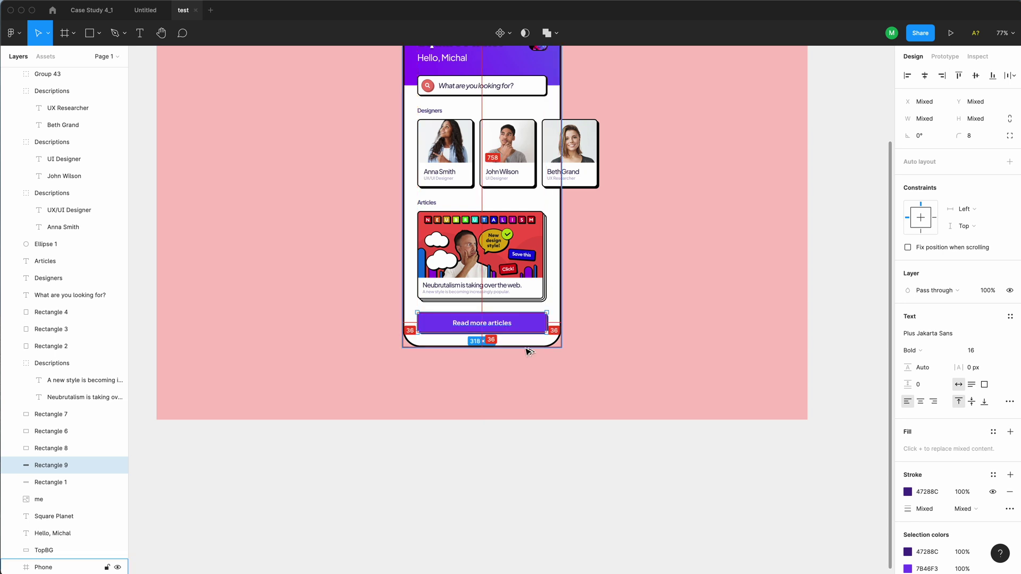
pyautogui.click(598, 480)
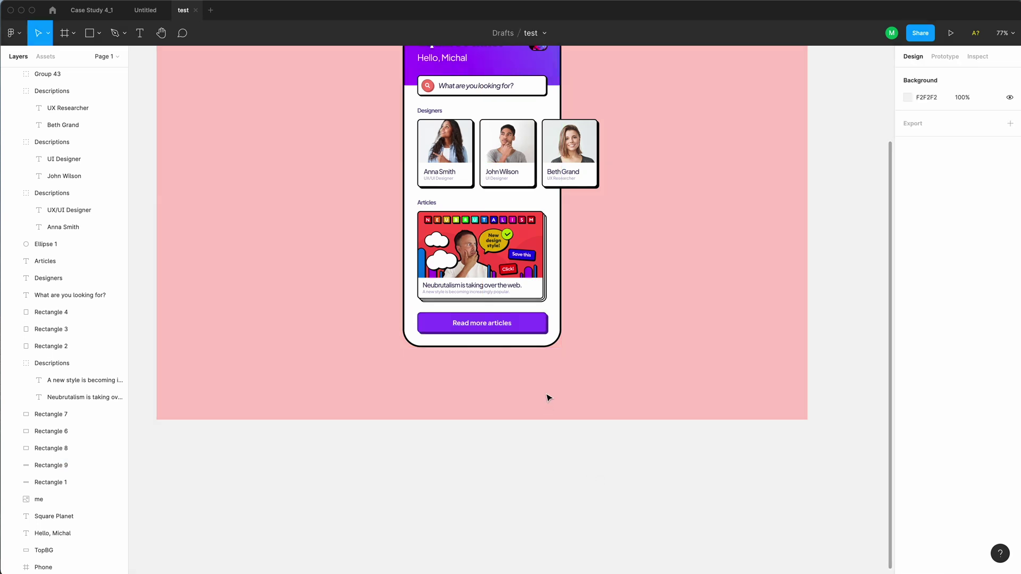
# Reduce the phone frame's corner radius to 34
pyautogui.click(553, 346)
pyautogui.click(983, 157)
pyautogui.write('34')
pyautogui.press('Return')
# Fill the phone frame with warm pale cream FAF6E9 and lock it
pyautogui.scroll(5, 511, 266)
pyautogui.click(907, 394)
pyautogui.click(811, 450)
pyautogui.moveTo(772, 312); pyautogui.dragTo(776, 314)
pyautogui.moveTo(812, 449); pyautogui.dragTo(810, 450)
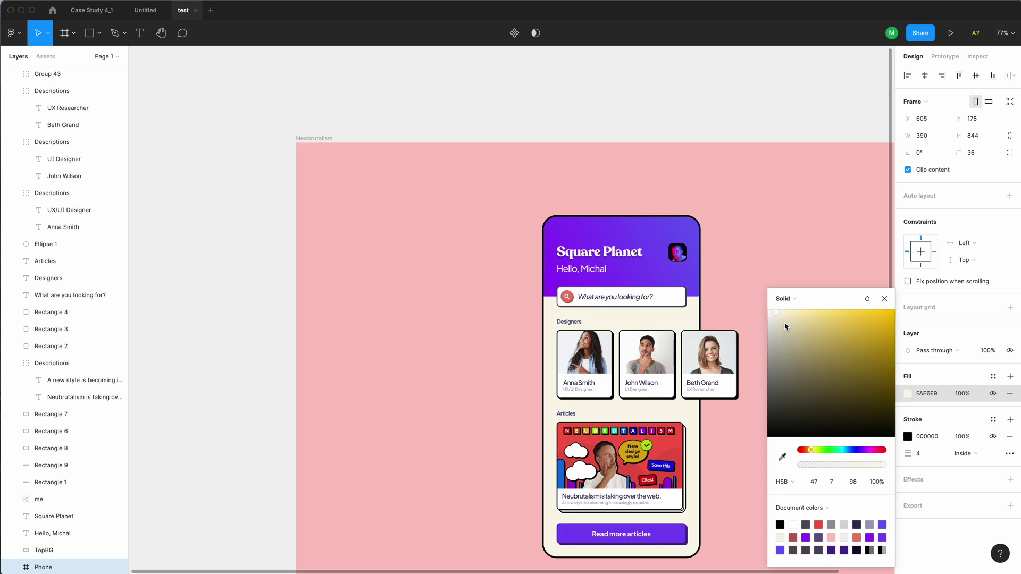
pyautogui.click(884, 299)
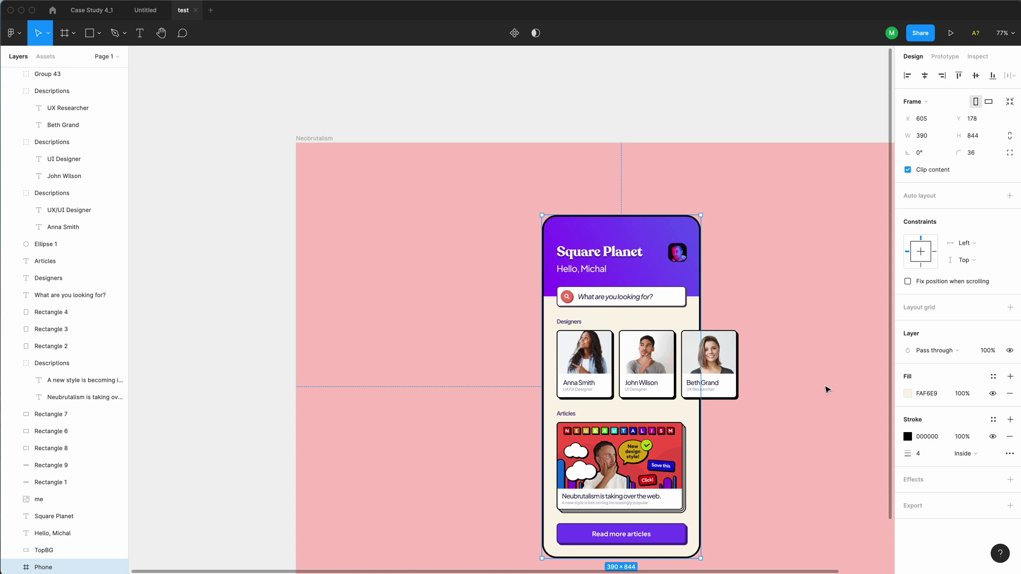
pyautogui.click(107, 567)
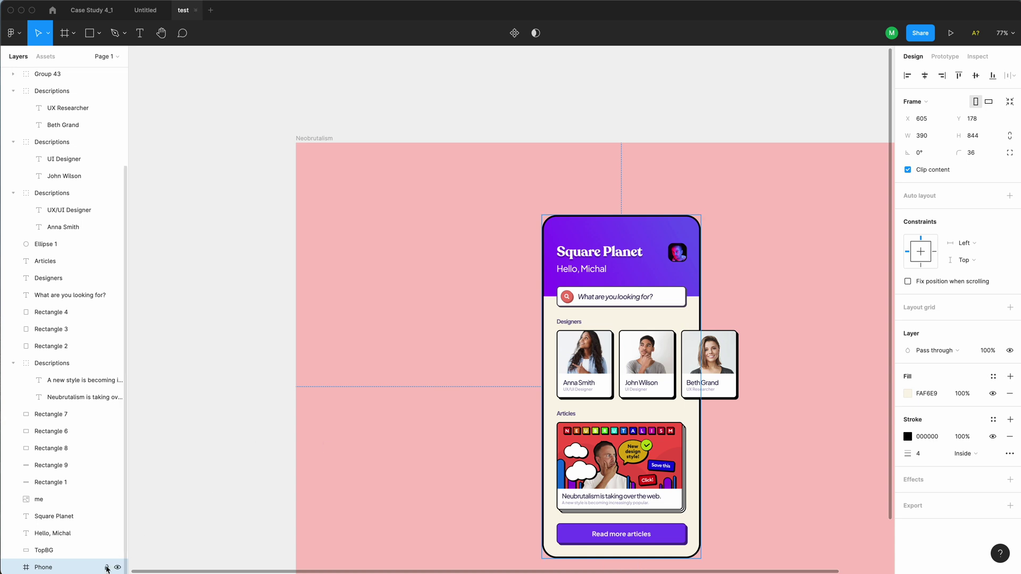
pyautogui.click(254, 510)
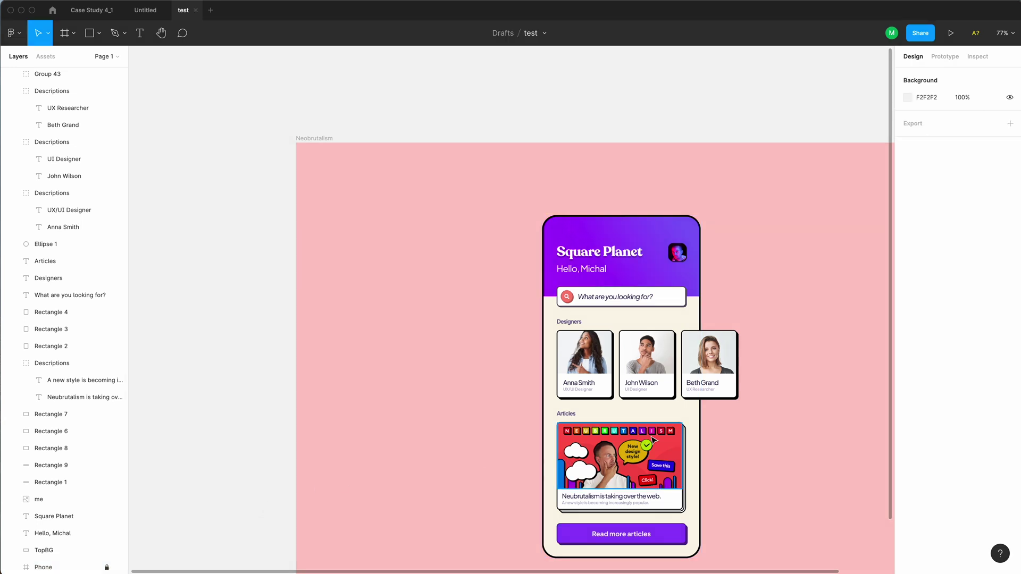
# Paste a copy of the red circle and give it a 4 px outline
pyautogui.hotkey('ctrl', 'v')
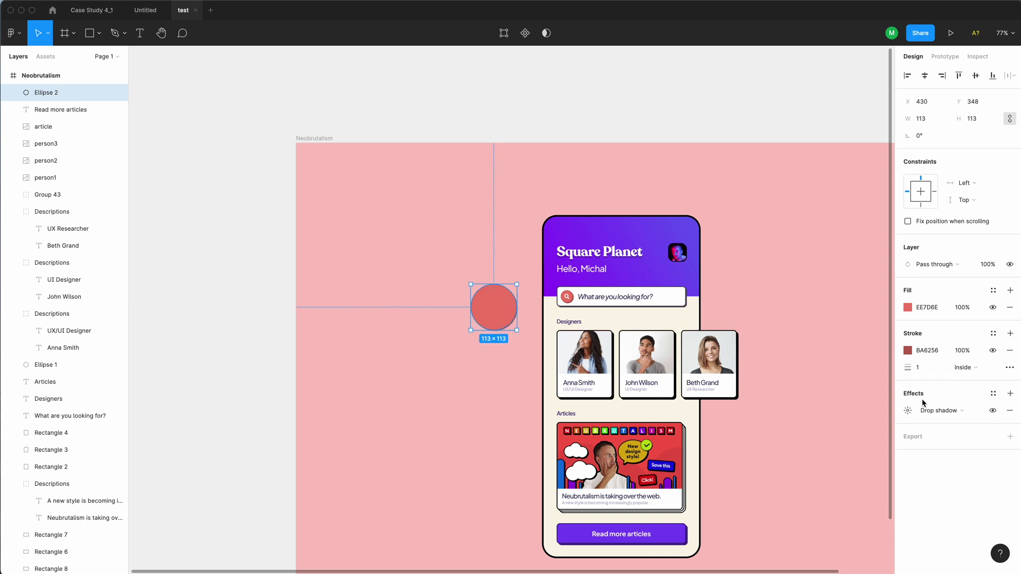
pyautogui.click(908, 411)
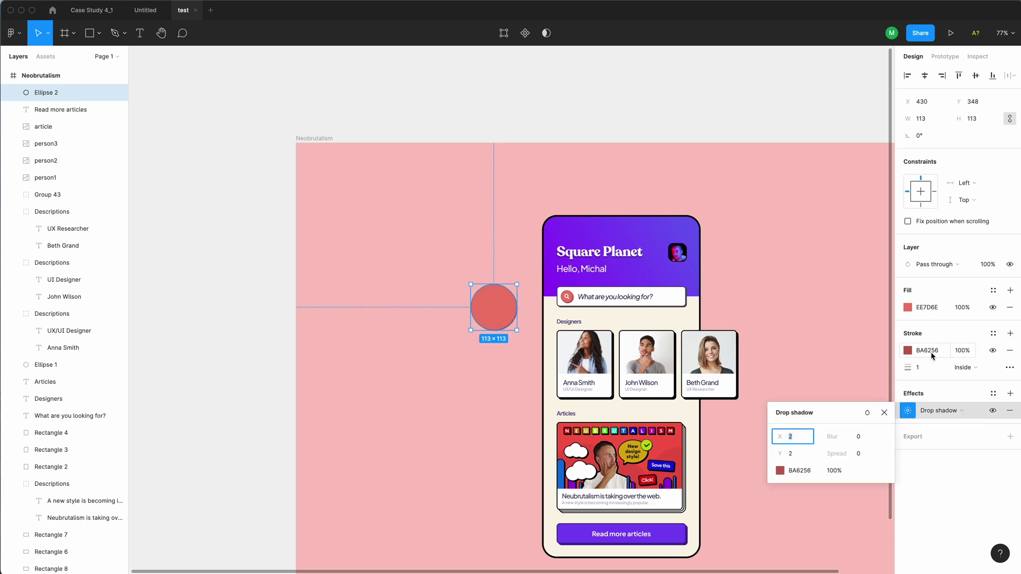
pyautogui.click(926, 373)
pyautogui.write('6')
pyautogui.press('Return')
pyautogui.click(920, 367)
pyautogui.write('4')
pyautogui.press('Tab')
# Set the circle's drop shadow X and Y offsets to 6
pyautogui.click(804, 437)
pyautogui.write('12')
pyautogui.press('Tab')
pyautogui.write('12')
pyautogui.press('Return')
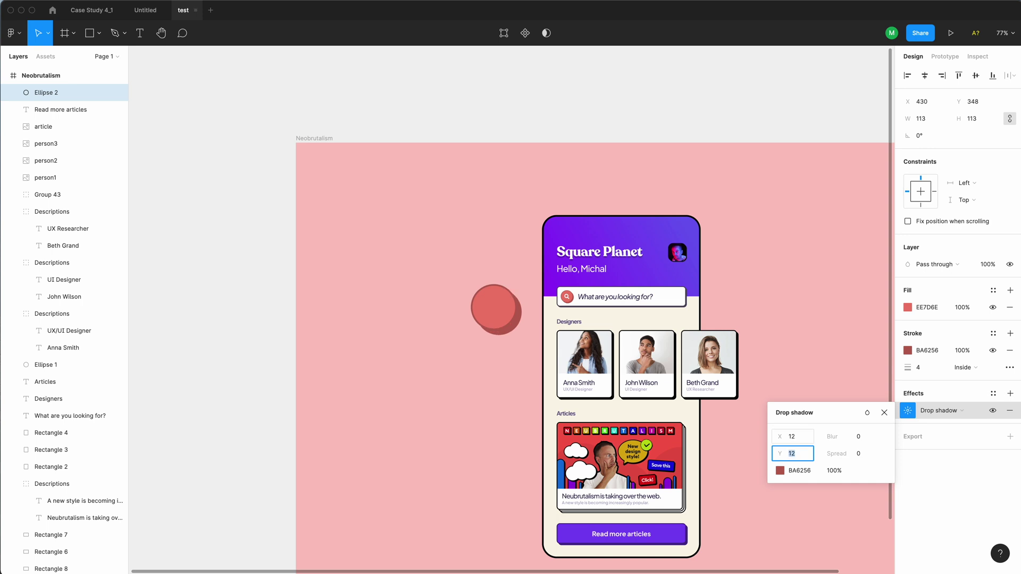
pyautogui.click(805, 438)
pyautogui.write('8')
pyautogui.press('Tab')
pyautogui.write('8')
pyautogui.press('Tab')
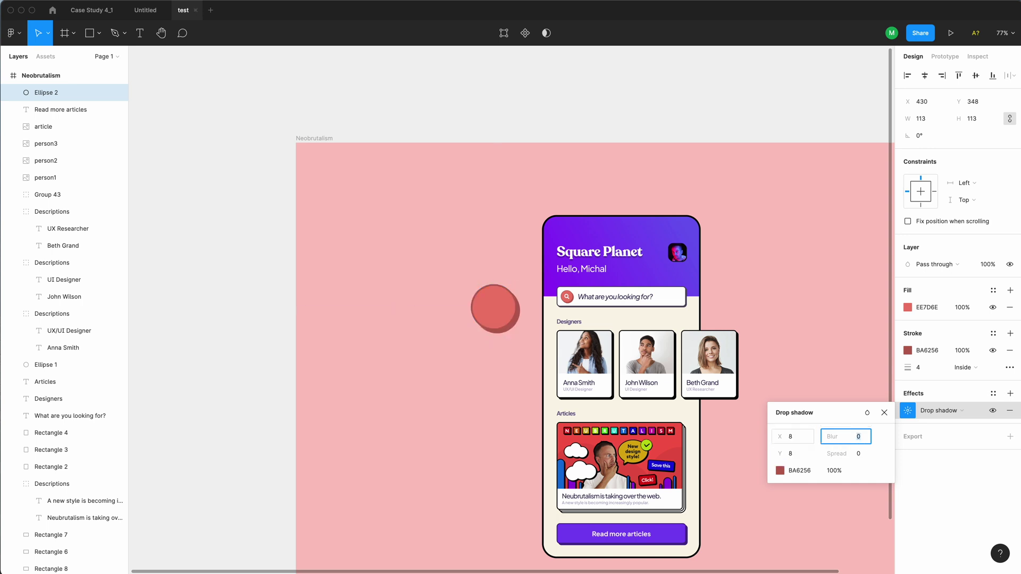
pyautogui.click(799, 442)
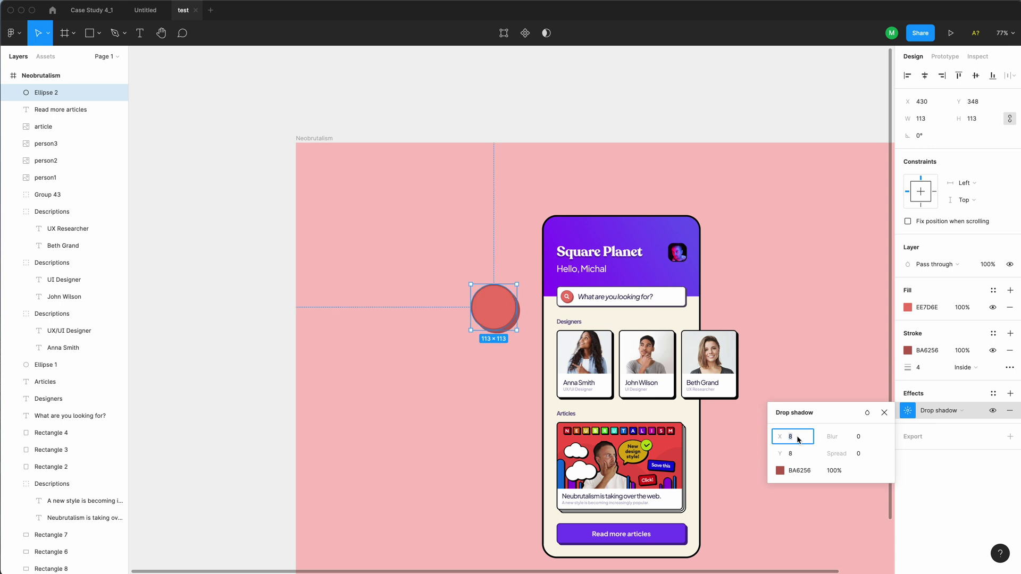
pyautogui.write('6')
pyautogui.press('Tab')
pyautogui.press('Tab')
# Move the red circle beside the phone, duplicate it, and fade the search placeholder to 50% opacity
pyautogui.click(472, 399)
pyautogui.moveTo(506, 312); pyautogui.dragTo(707, 305)
pyautogui.press('super+d')
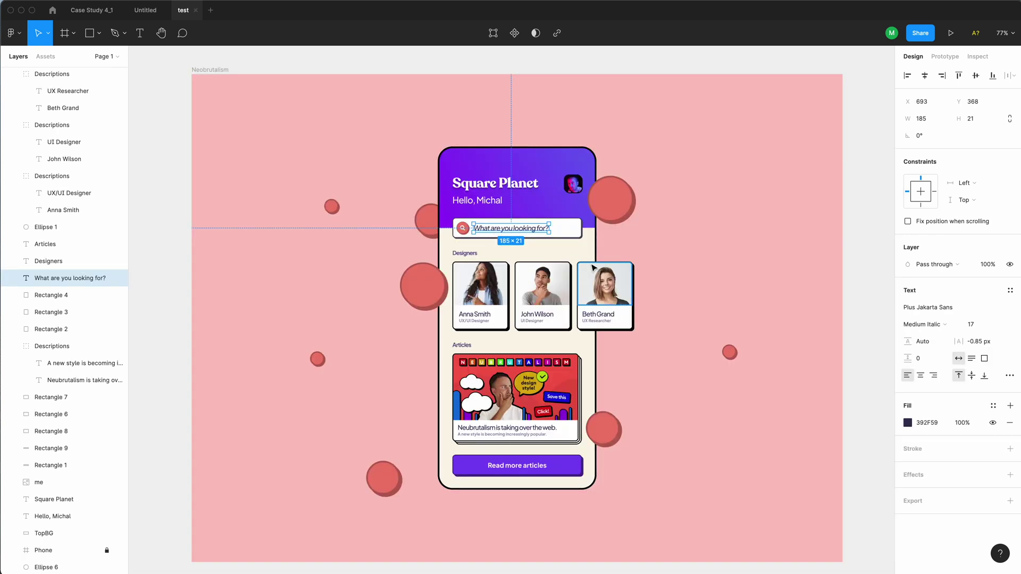
pyautogui.press('5')
pyautogui.click(691, 314)
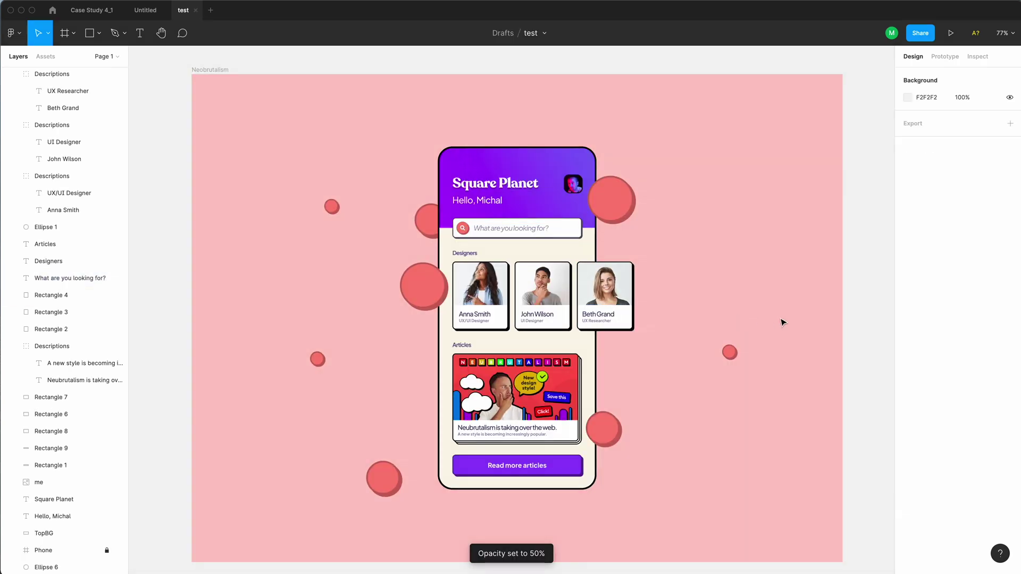